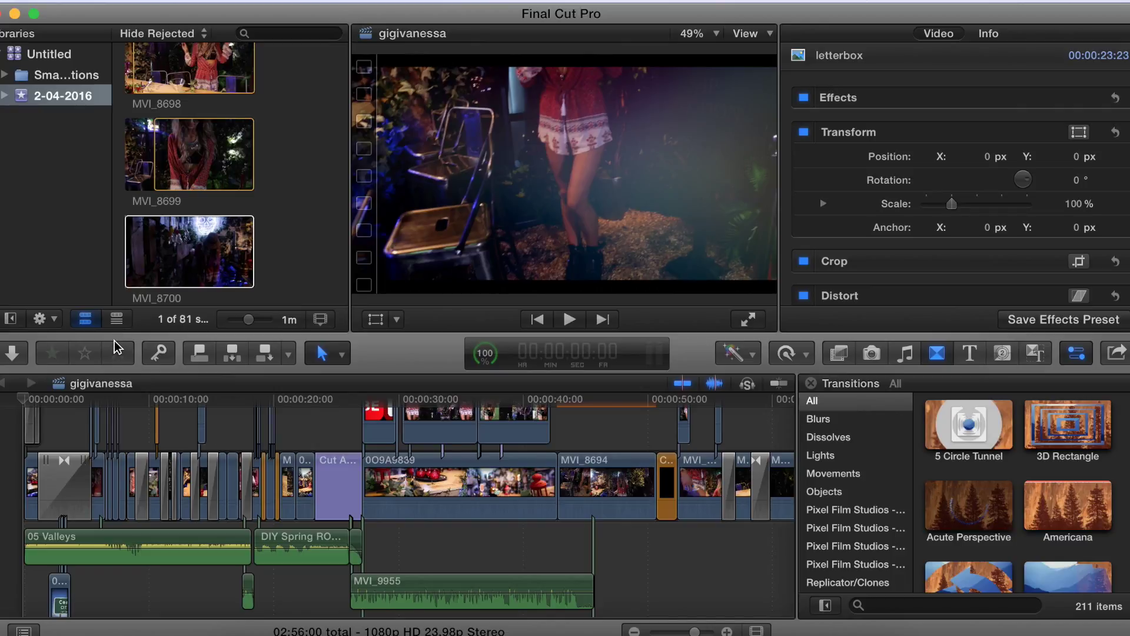
Play the intro sequence from the start of the timeline and return the playhead to the beginning
{"action": "key", "text": "super+equal"}
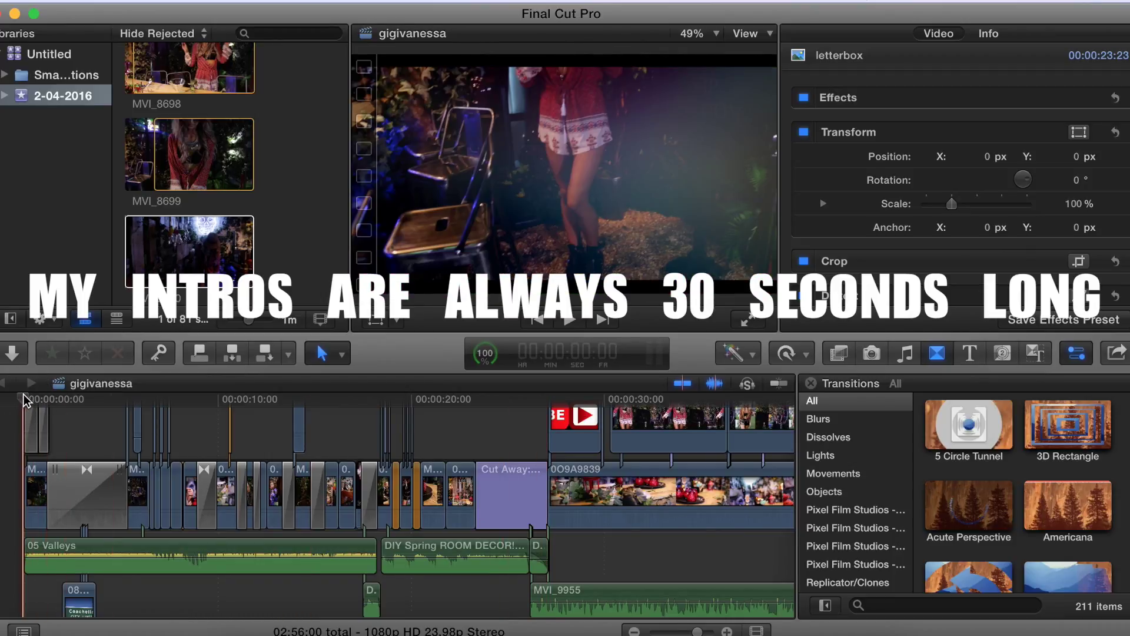
{"action": "key", "text": "space"}
{"action": "key", "text": "XF86AudioRaiseVolume"}
{"action": "key", "text": "XF86AudioLowerVolume"}
{"action": "key", "text": "XF86AudioLowerVolume"}
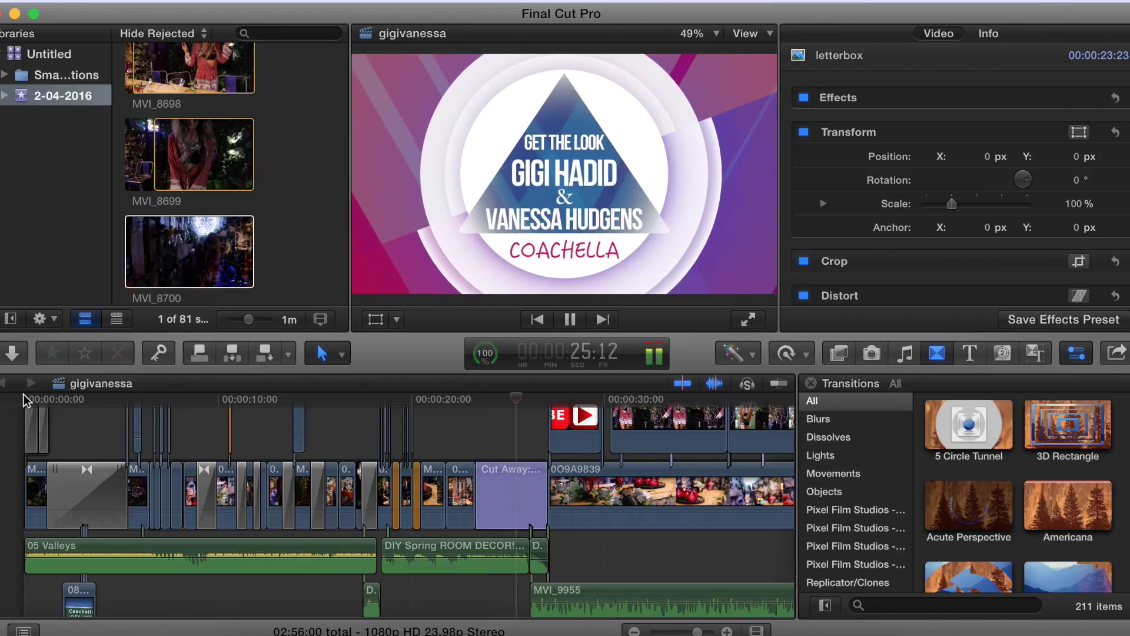
{"action": "left_click", "coordinate": [90, 422]}
{"action": "left_click_drag", "start_coordinate": [89, 399], "coordinate": [23, 399]}
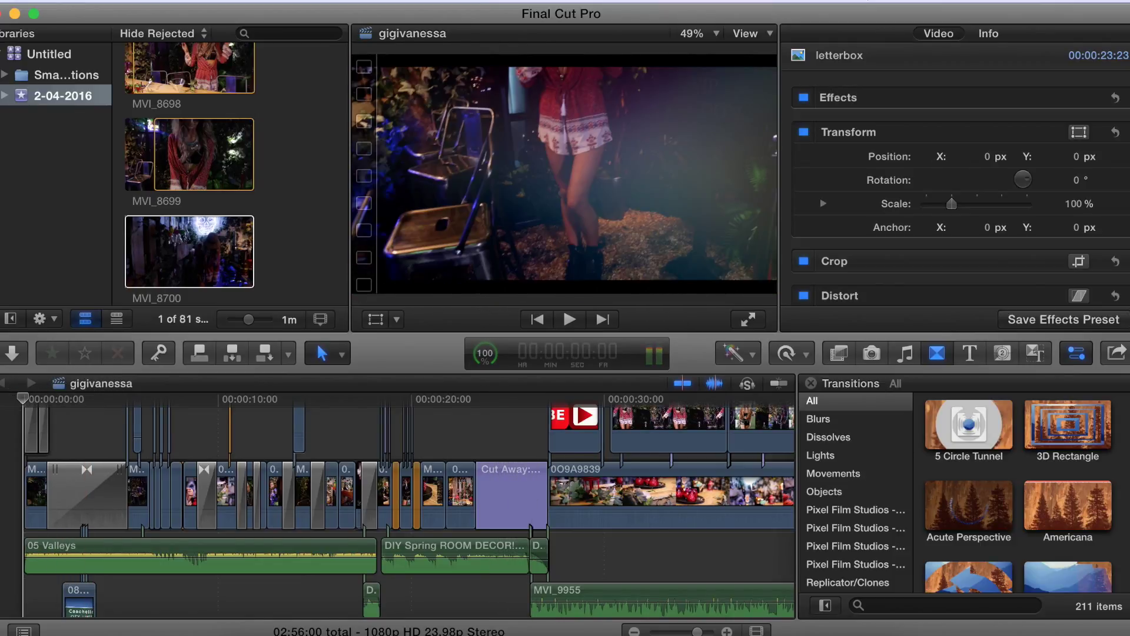
{"action": "key", "text": "super+equal"}
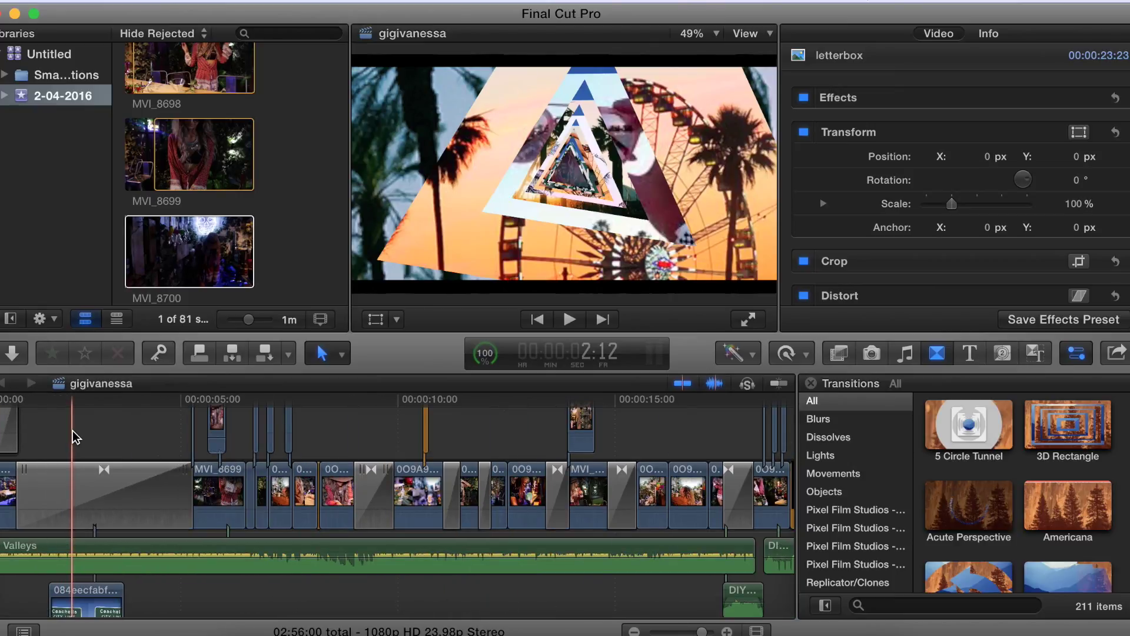
{"action": "key", "text": "super+minus"}
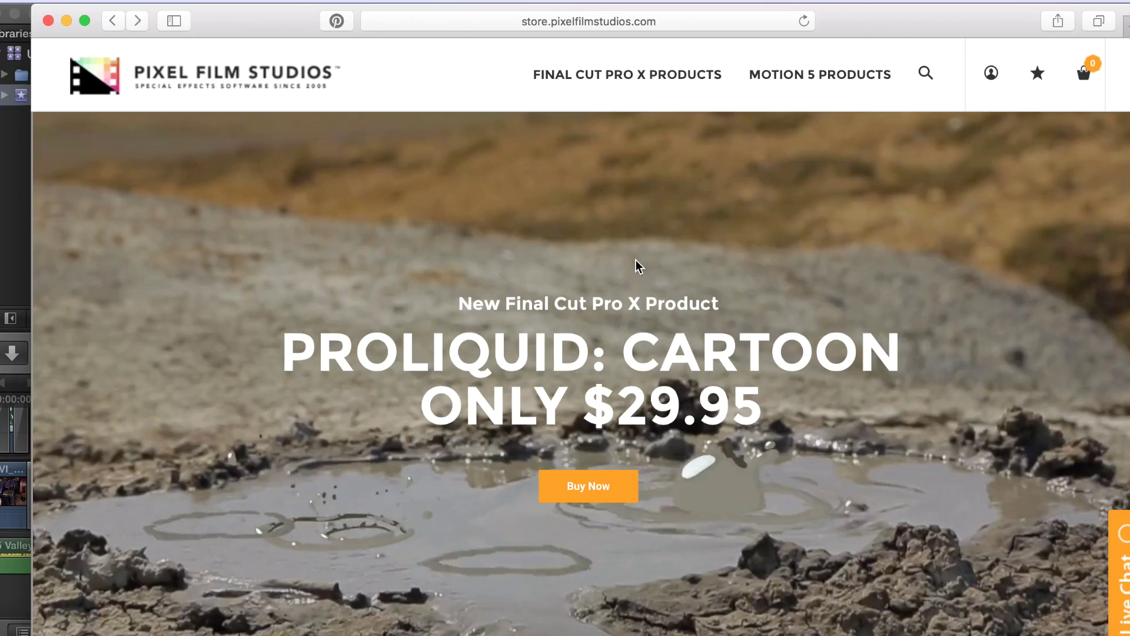
Browse the Final Cut Pro X products in the Pixel Film Studios store
{"action": "scroll", "coordinate": [636, 260], "scroll_direction": "down", "scroll_amount": 10}
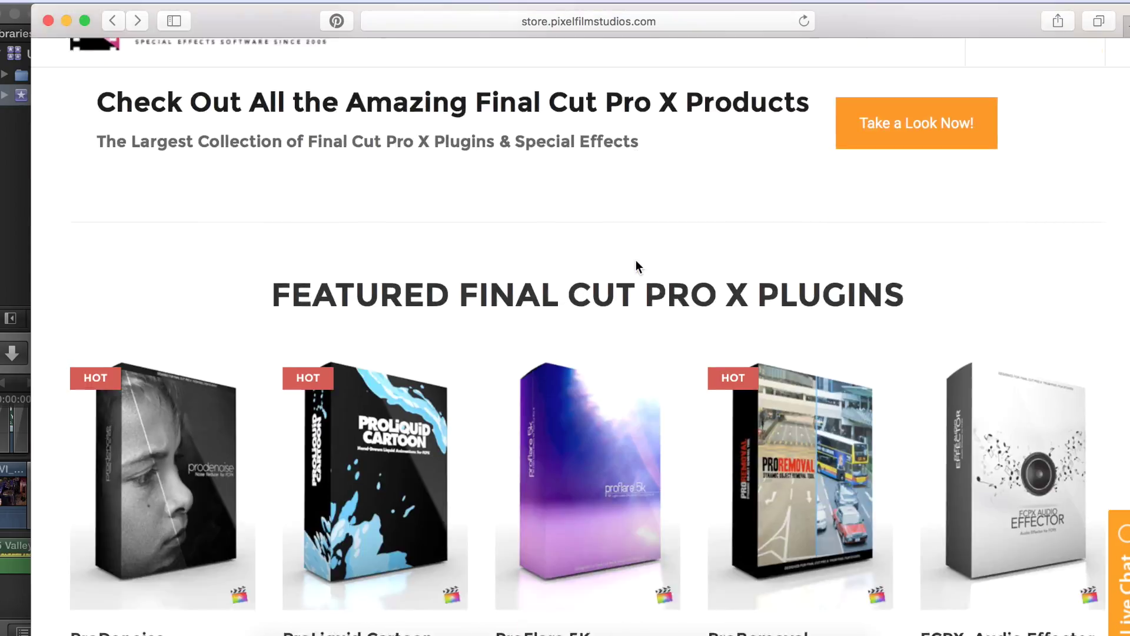
{"action": "scroll", "coordinate": [635, 262], "scroll_direction": "up", "scroll_amount": 10}
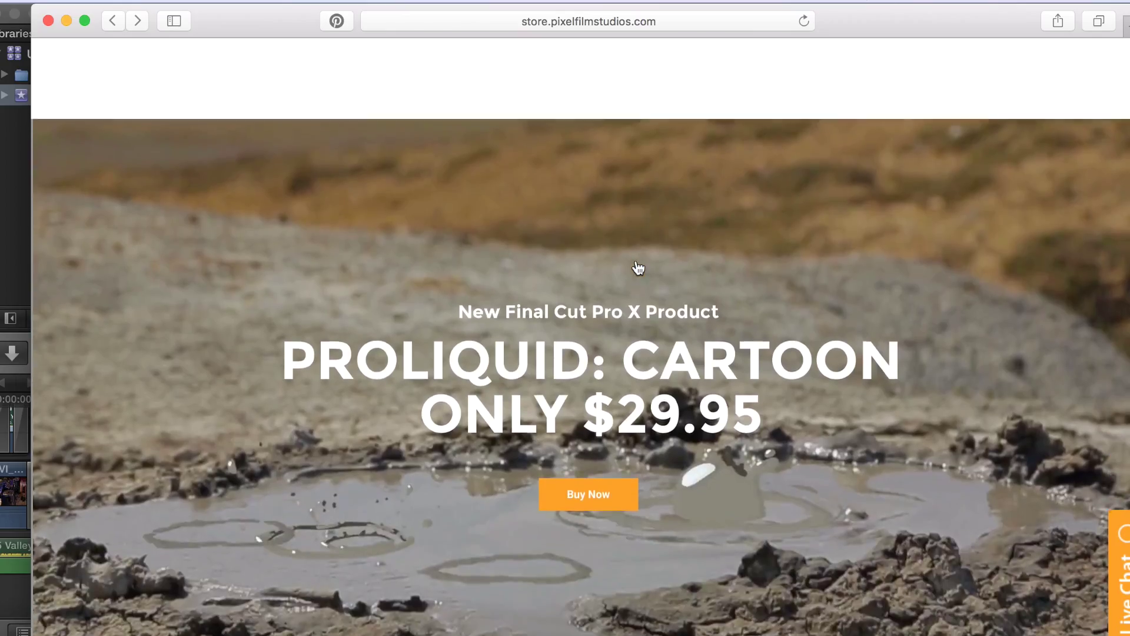
{"action": "mouse_move", "coordinate": [634, 93]}
{"action": "left_click", "coordinate": [611, 131]}
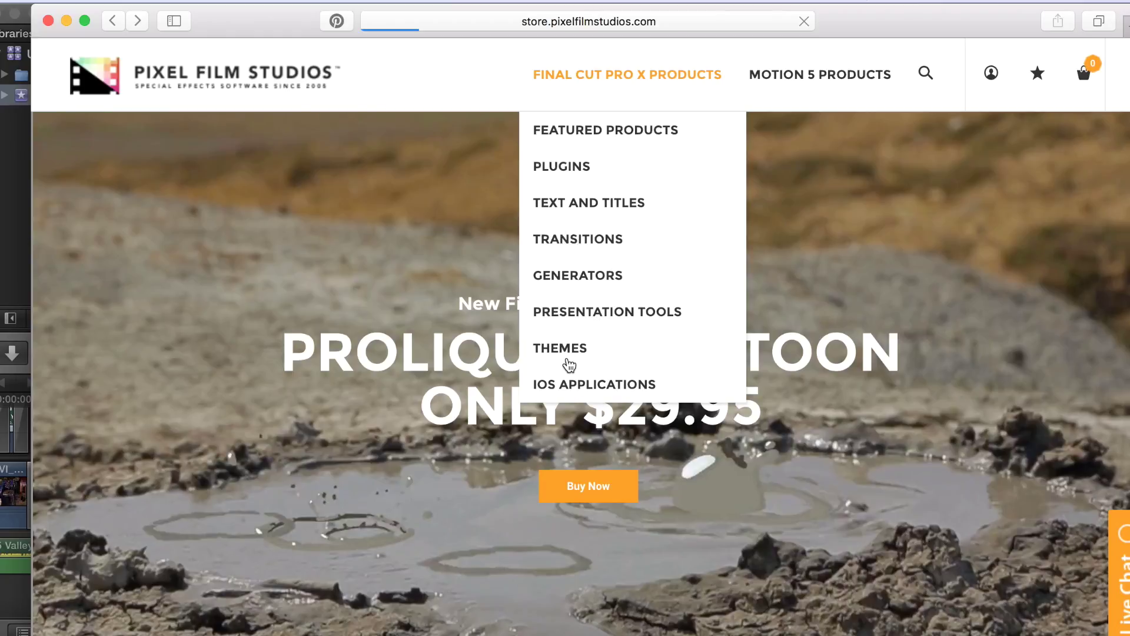
{"action": "scroll", "coordinate": [567, 357], "scroll_direction": "down", "scroll_amount": 10}
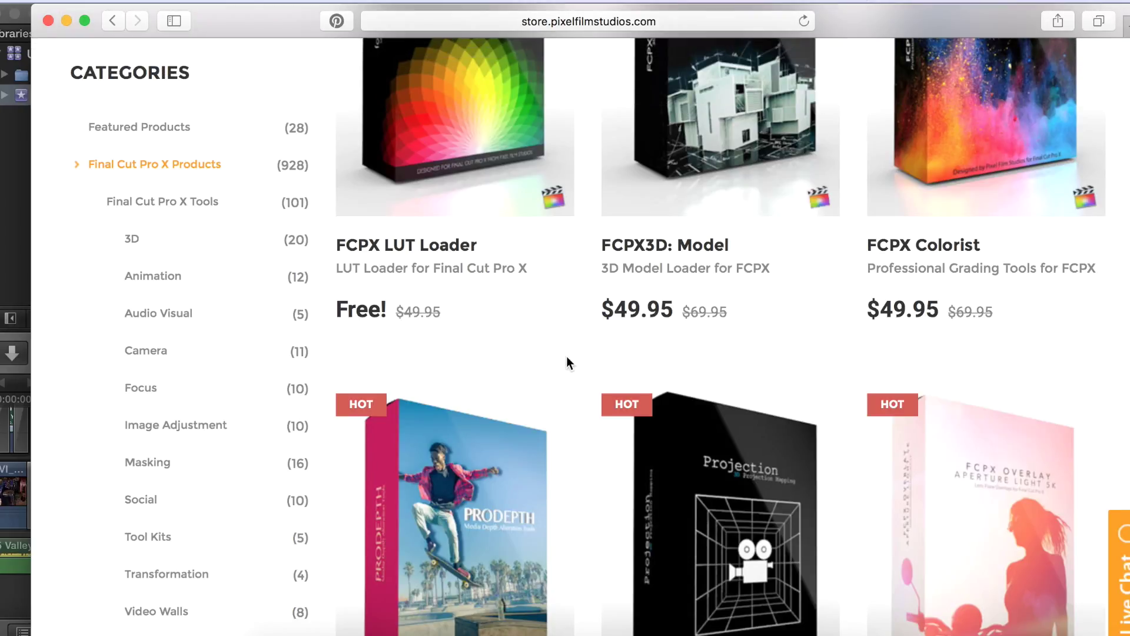
{"action": "scroll", "coordinate": [566, 355], "scroll_direction": "up", "scroll_amount": 10}
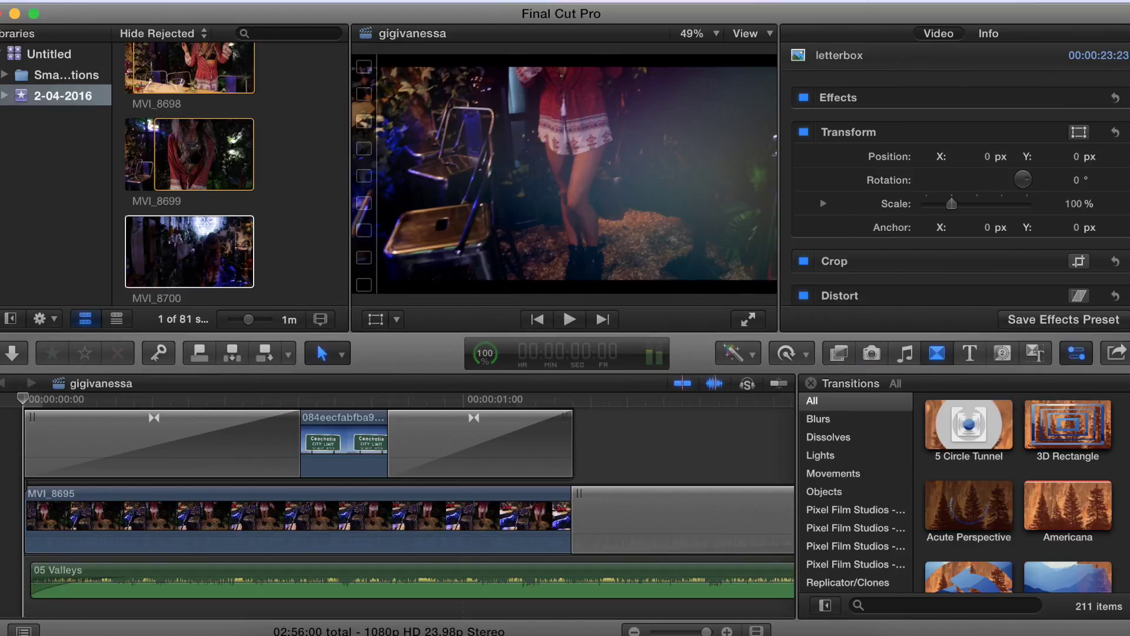
Set the opacity of the Coachella city-limit sign clip above MVI_8695 to 26.37%
{"action": "left_click", "coordinate": [327, 580]}
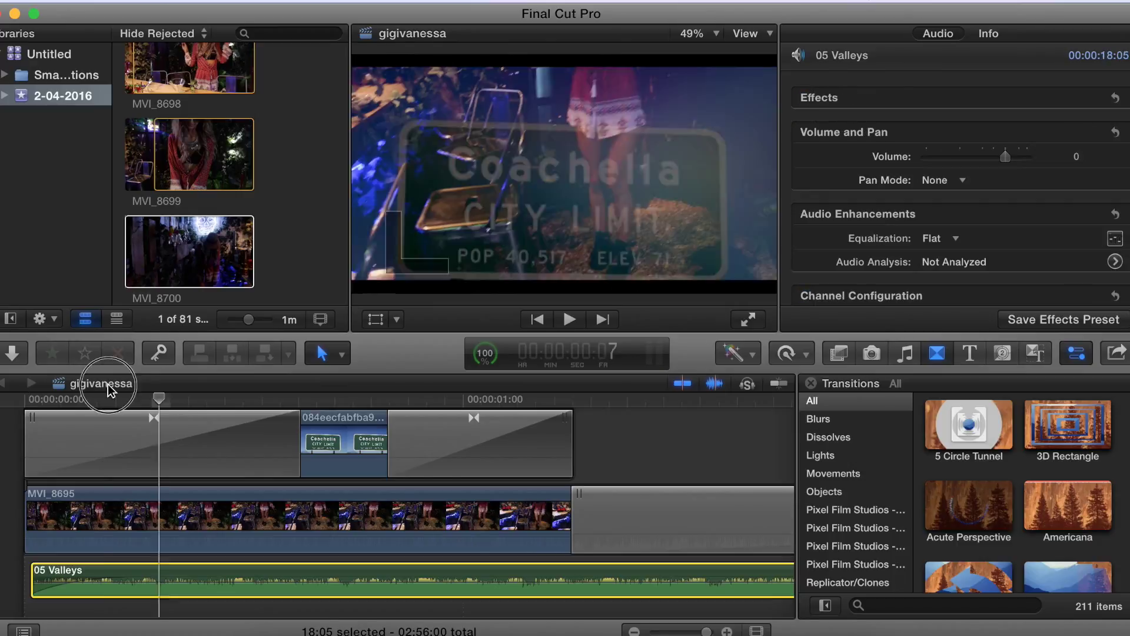
{"action": "left_click", "coordinate": [349, 443]}
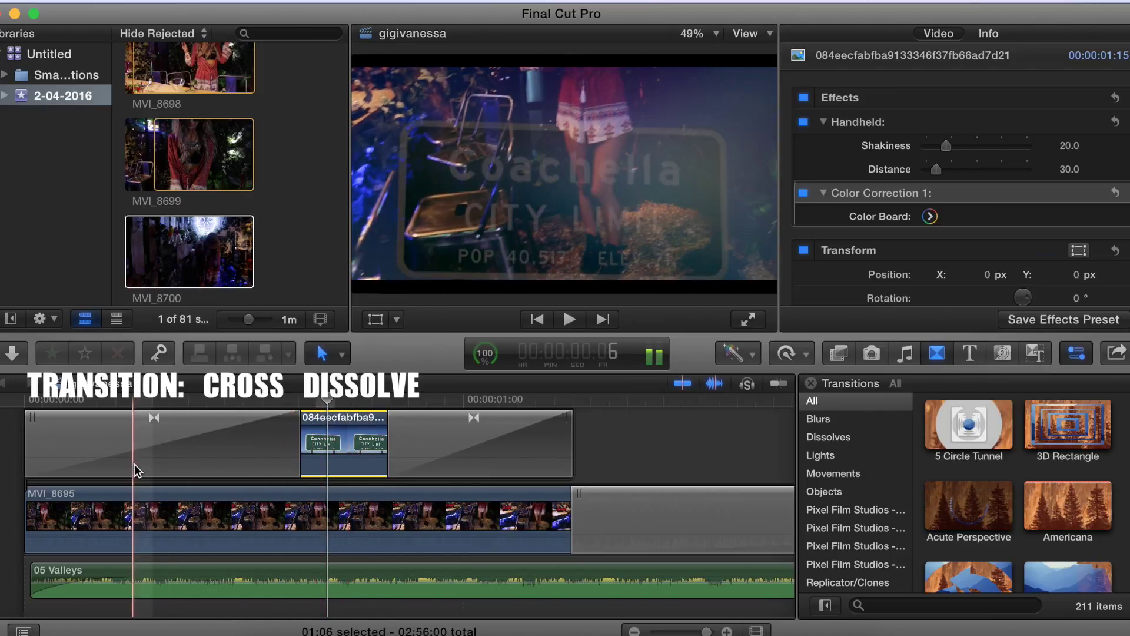
{"action": "scroll", "coordinate": [954, 247], "scroll_direction": "down", "scroll_amount": 8}
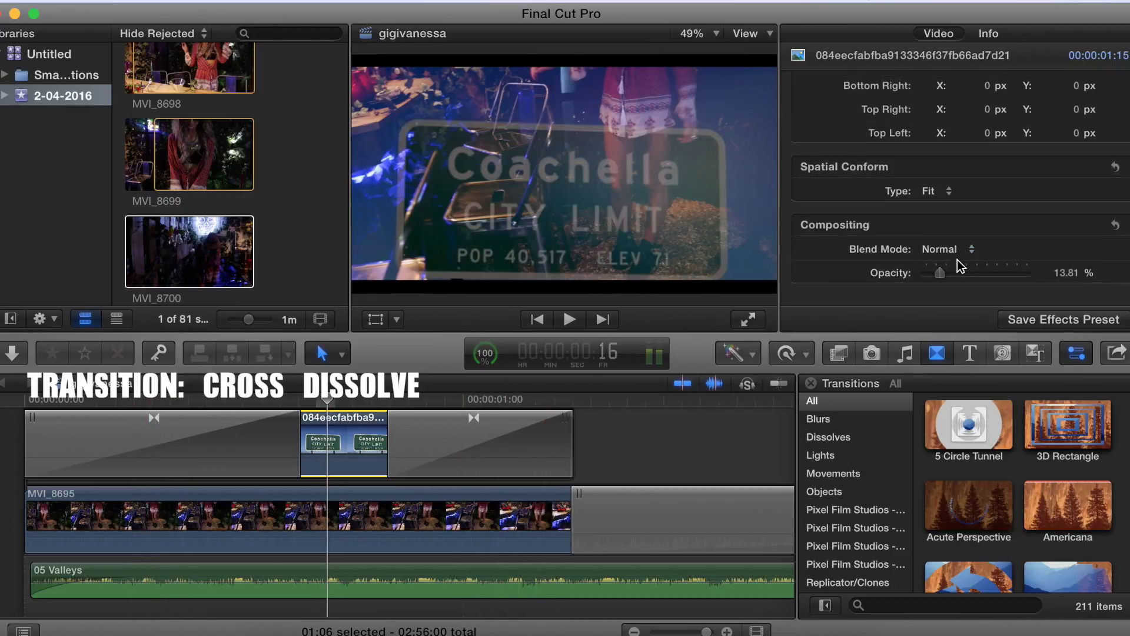
{"action": "left_click_drag", "start_coordinate": [938, 285], "coordinate": [1065, 295]}
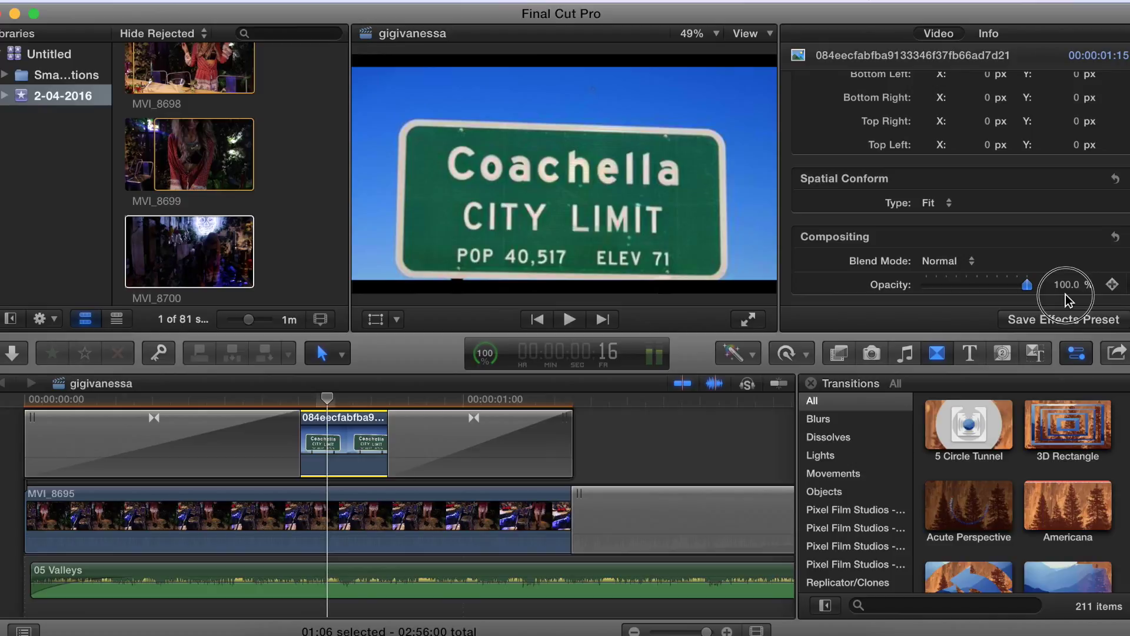
{"action": "left_click_drag", "start_coordinate": [330, 395], "coordinate": [354, 407]}
{"action": "left_click_drag", "start_coordinate": [1026, 285], "coordinate": [953, 284]}
Play the opening sign overlay from the start of the timeline up to the tunnel transition after MVI_8695
{"action": "left_click_drag", "start_coordinate": [356, 407], "coordinate": [4, 416]}
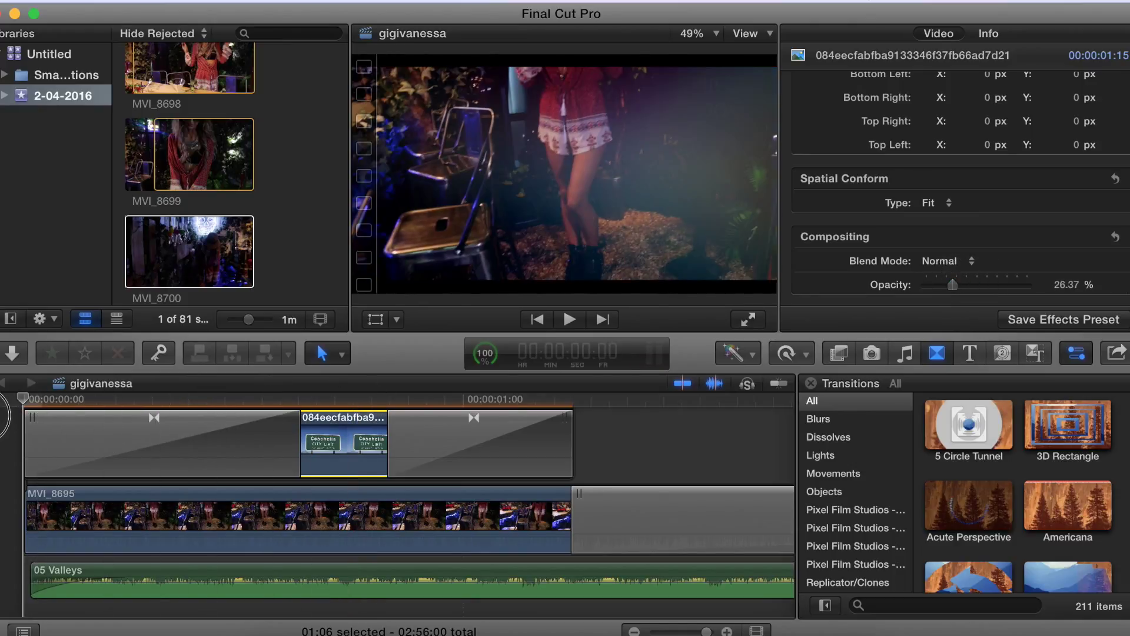
{"action": "key", "text": "space"}
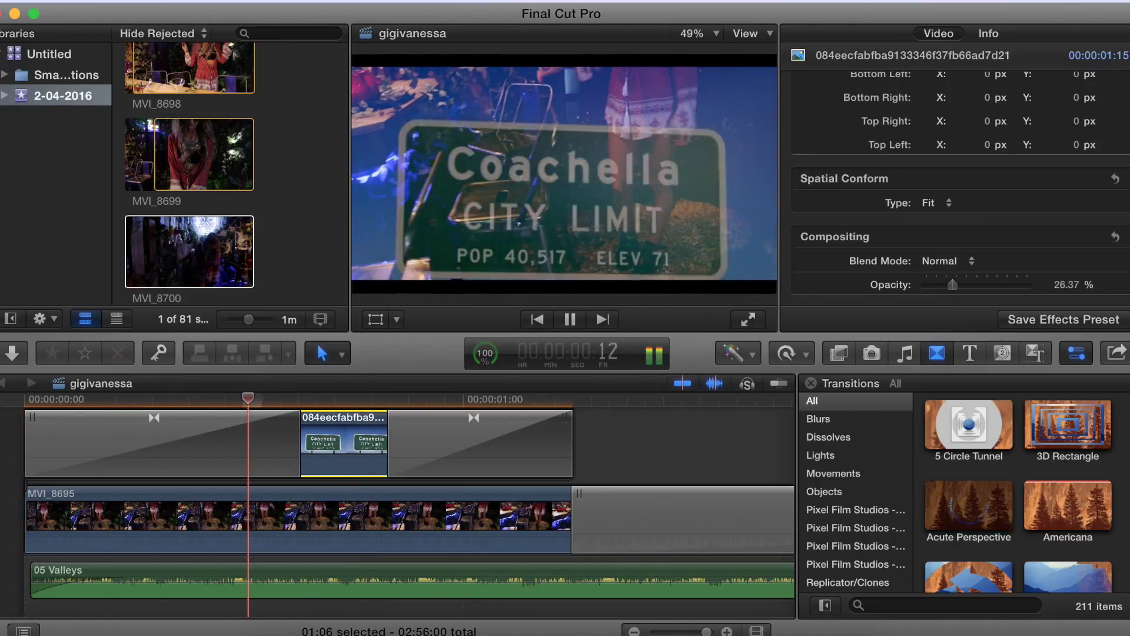
{"action": "scroll", "coordinate": [566, 441], "scroll_direction": "right", "scroll_amount": 3}
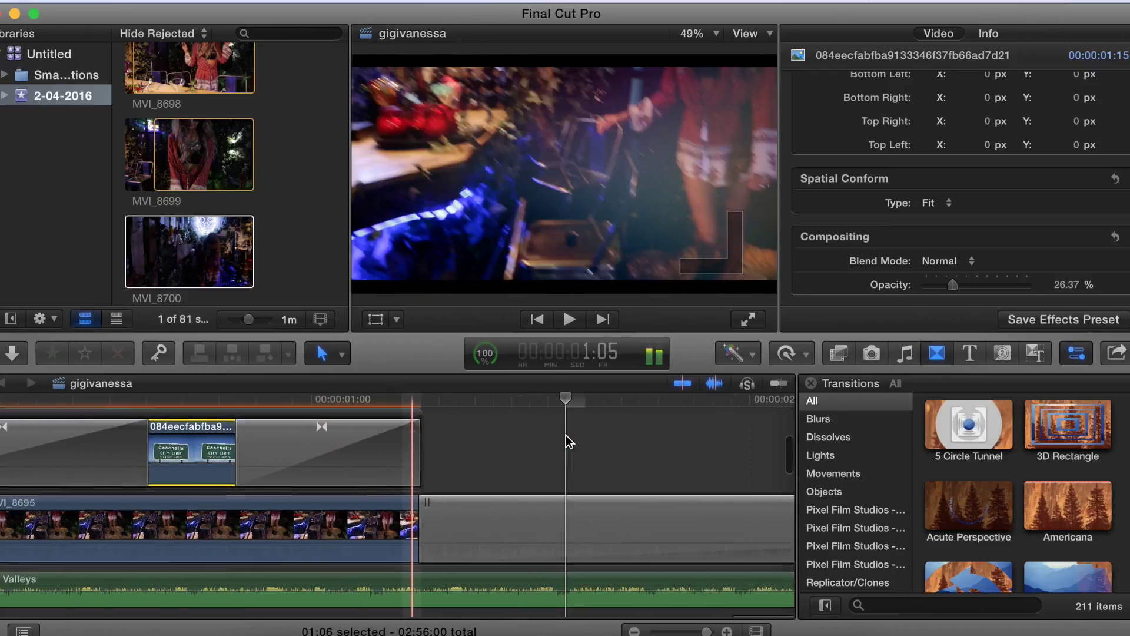
{"action": "scroll", "coordinate": [566, 440], "scroll_direction": "down", "scroll_amount": 3}
{"action": "scroll", "coordinate": [405, 447], "scroll_direction": "down", "scroll_amount": 2}
{"action": "scroll", "coordinate": [405, 441], "scroll_direction": "down", "scroll_amount": 4}
{"action": "scroll", "coordinate": [174, 508], "scroll_direction": "right", "scroll_amount": 1}
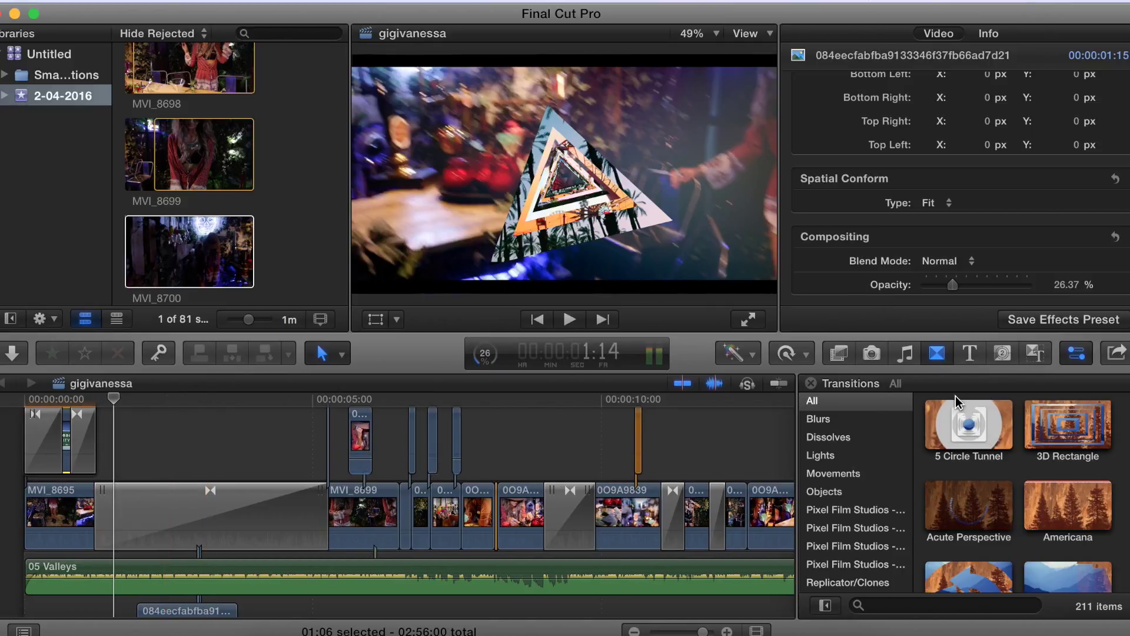
Look through the tunnel transitions in the Pixel Film Studios TransTunnel Layers category
{"action": "left_click", "coordinate": [869, 559]}
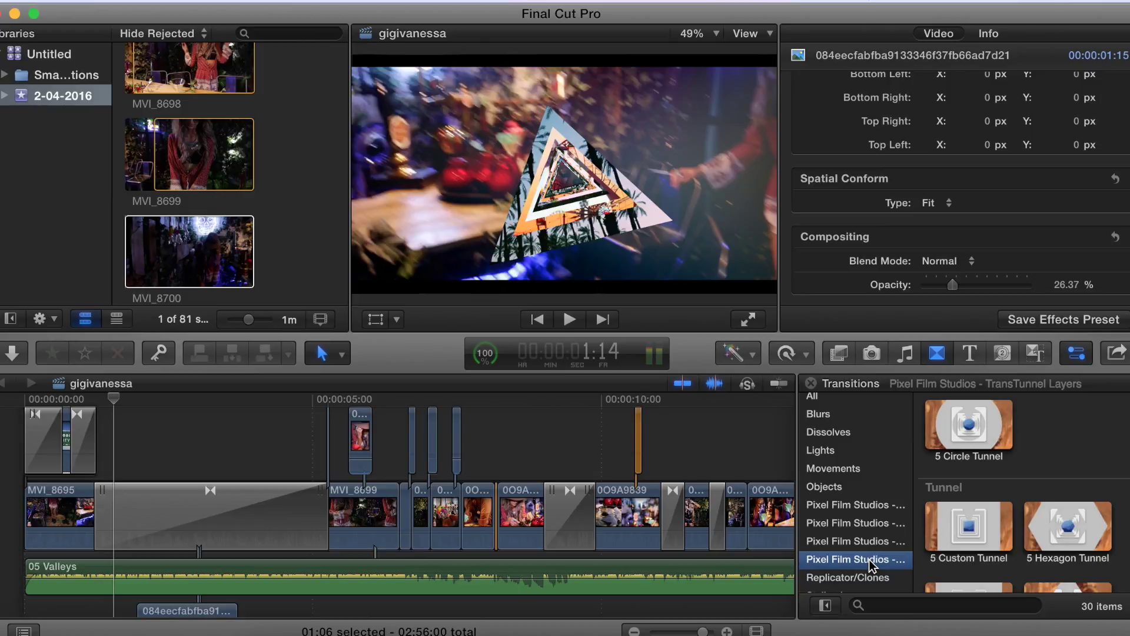
{"action": "scroll", "coordinate": [980, 513], "scroll_direction": "down", "scroll_amount": 1}
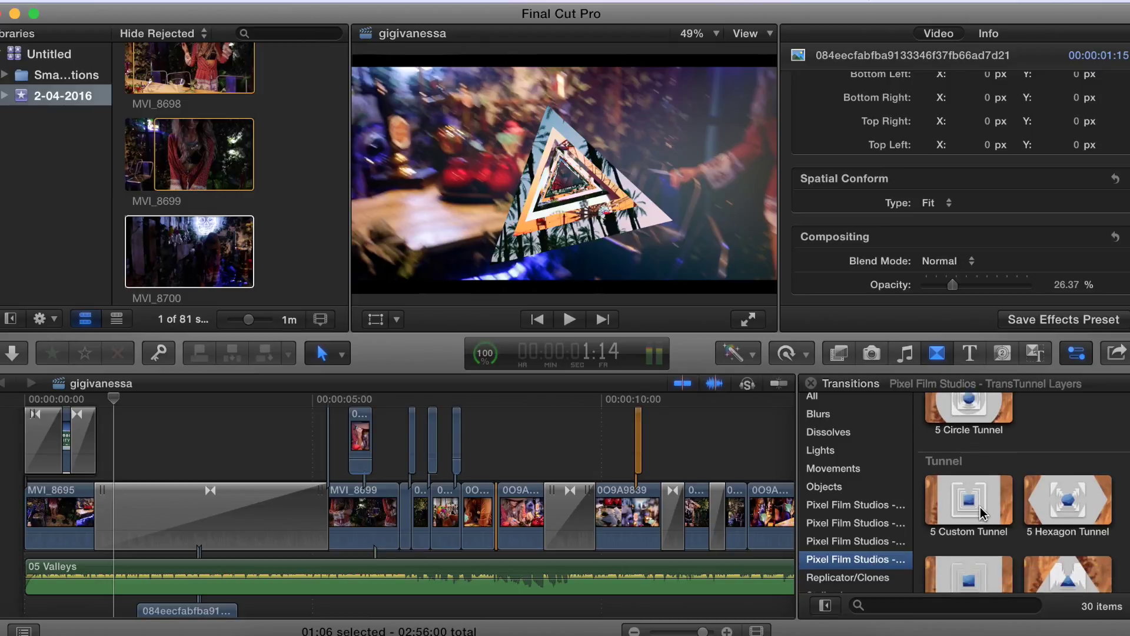
{"action": "scroll", "coordinate": [981, 514], "scroll_direction": "down", "scroll_amount": 1}
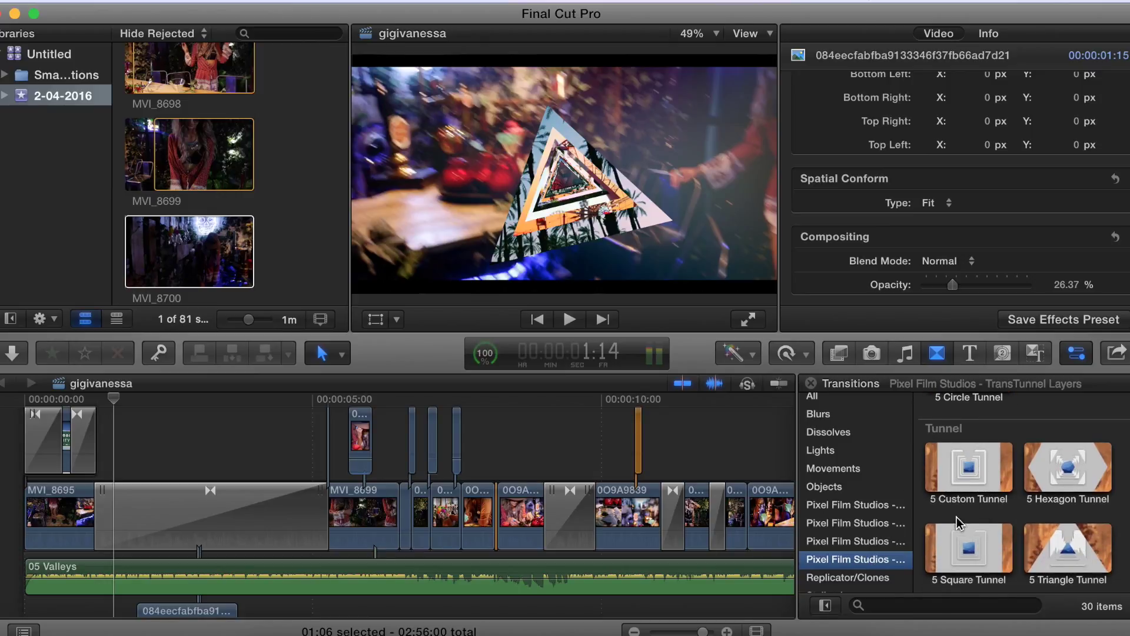
{"action": "scroll", "coordinate": [977, 487], "scroll_direction": "down", "scroll_amount": 1}
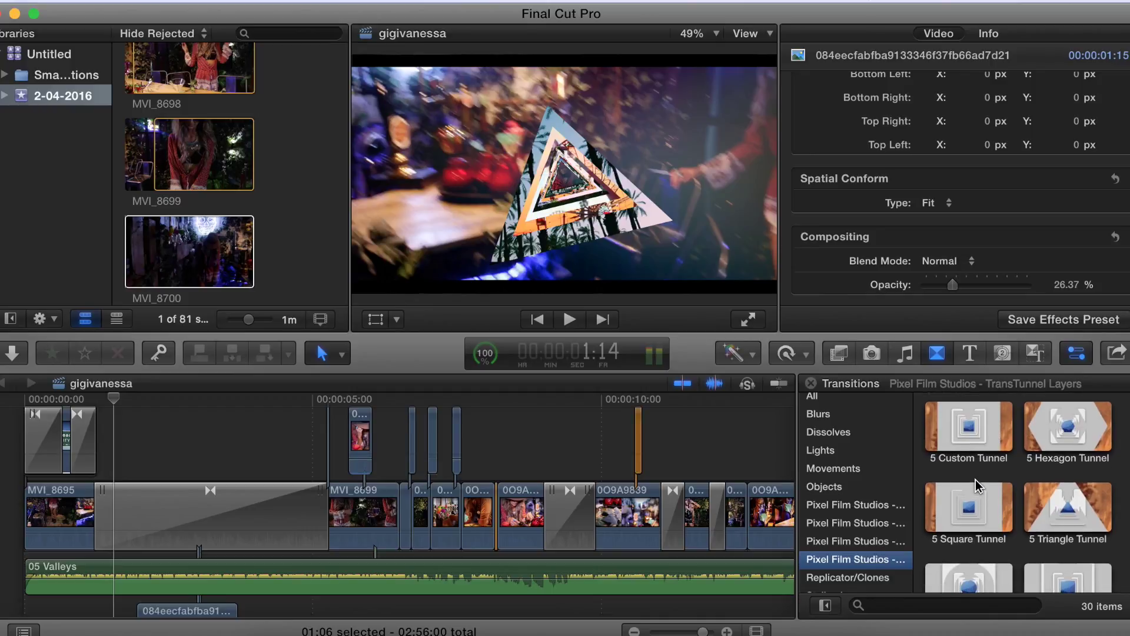
{"action": "scroll", "coordinate": [1062, 424], "scroll_direction": "down", "scroll_amount": 1}
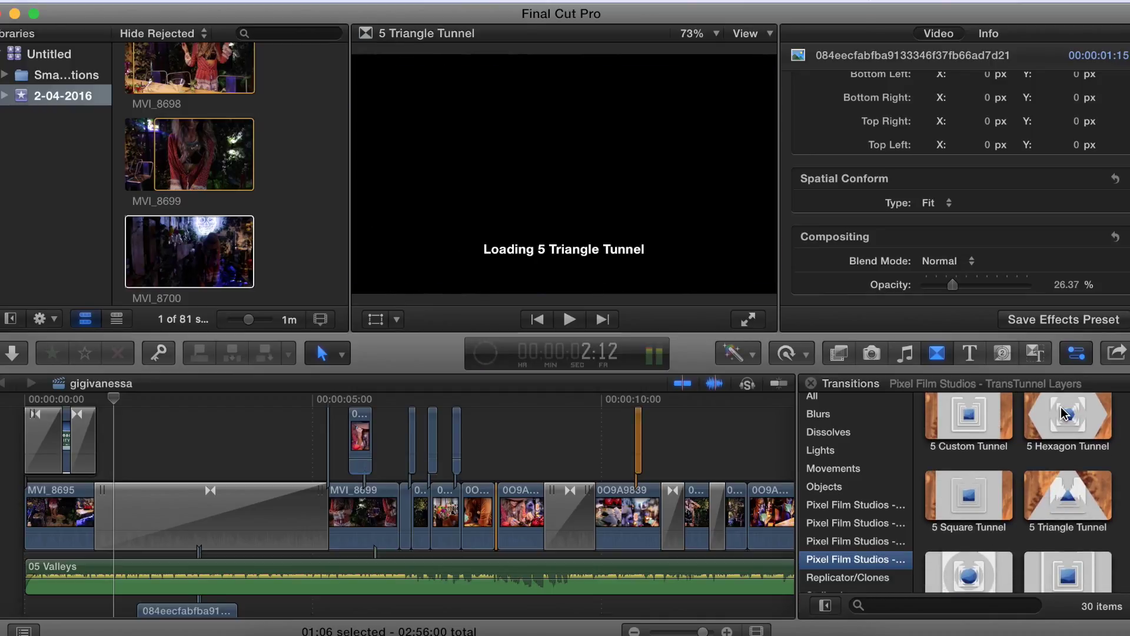
{"action": "scroll", "coordinate": [1062, 418], "scroll_direction": "down", "scroll_amount": 1}
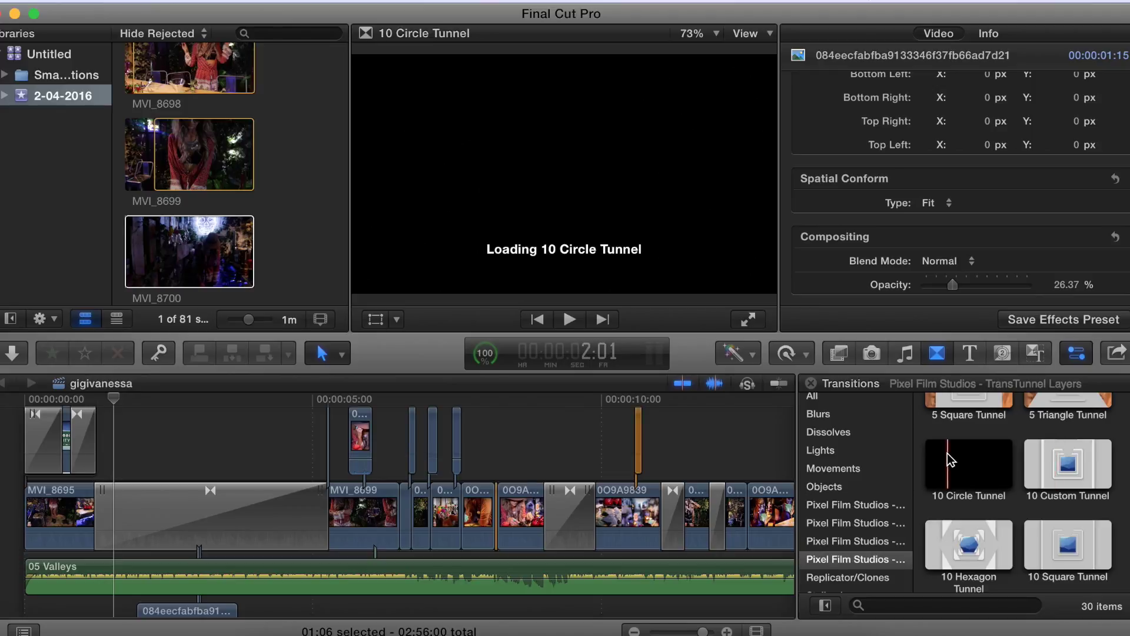
{"action": "scroll", "coordinate": [950, 459], "scroll_direction": "down", "scroll_amount": 1}
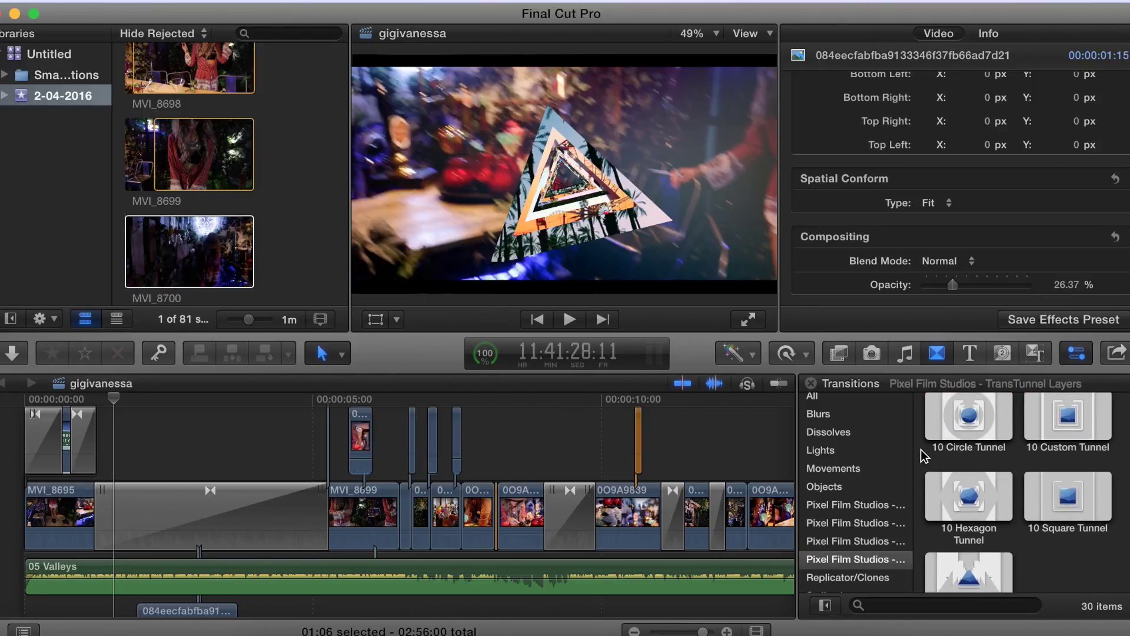
{"action": "scroll", "coordinate": [941, 453], "scroll_direction": "up", "scroll_amount": 3}
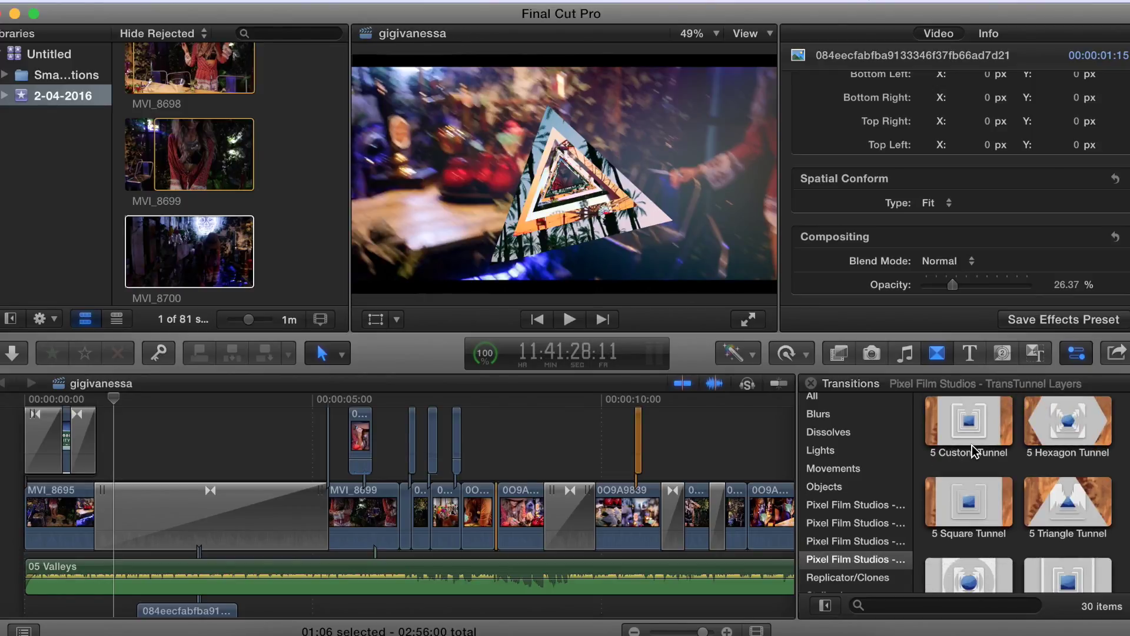
Examine the drop zone images assigned to the 10 Triangle Tunnel transition between MVI_8695 and MVI_8699
{"action": "key", "text": "space"}
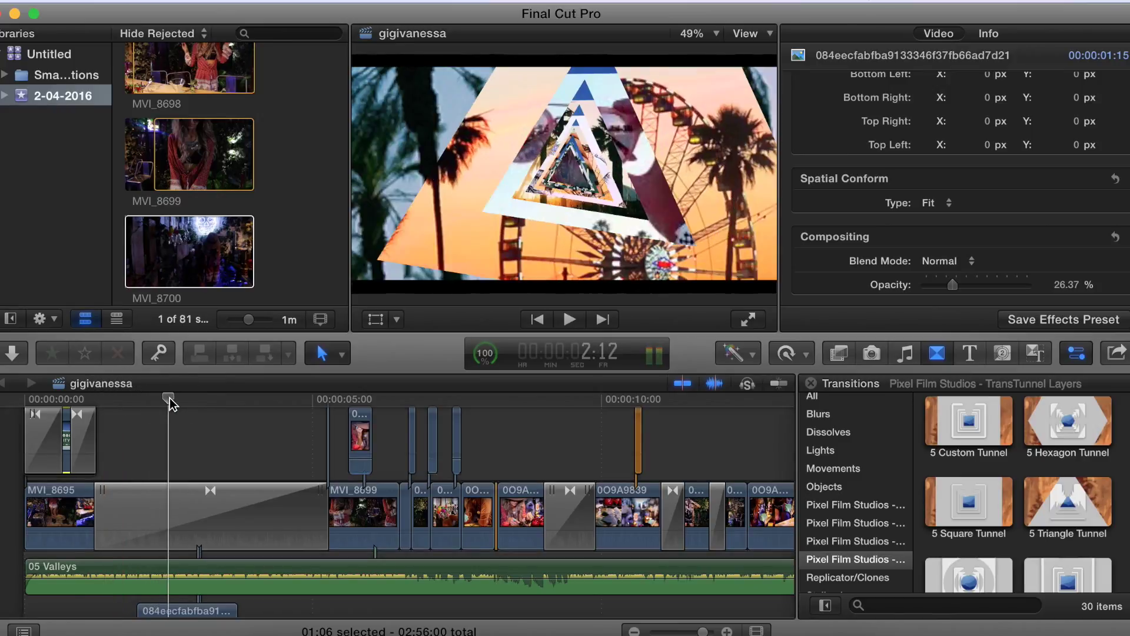
{"action": "left_click", "coordinate": [186, 527]}
{"action": "scroll", "coordinate": [1033, 129], "scroll_direction": "down", "scroll_amount": 2}
{"action": "scroll", "coordinate": [1033, 129], "scroll_direction": "down", "scroll_amount": 4}
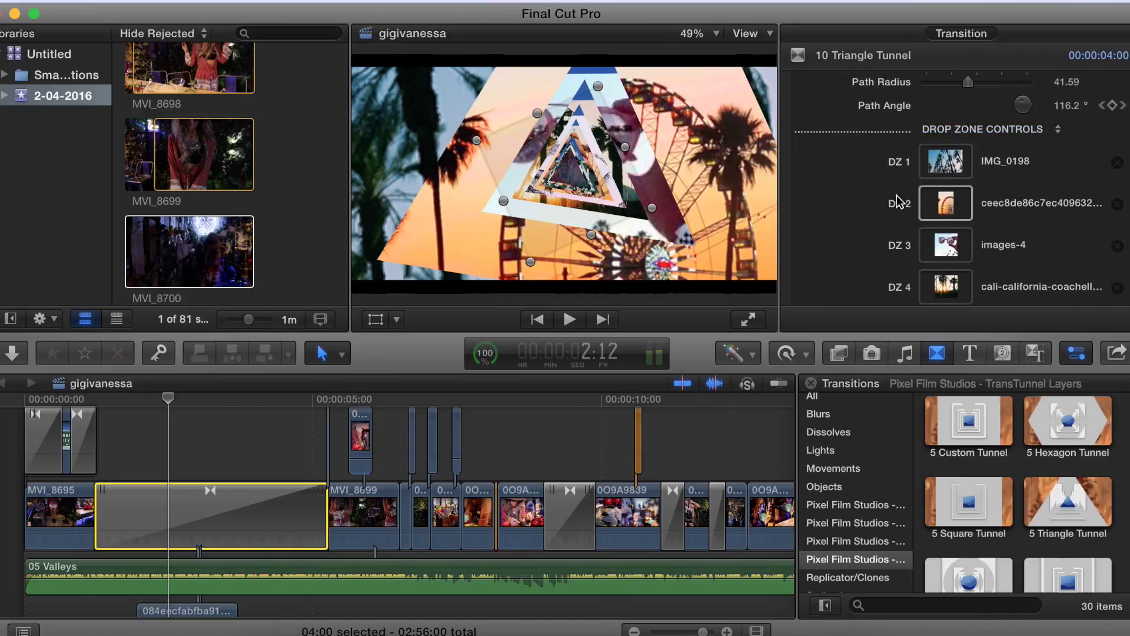
{"action": "scroll", "coordinate": [893, 238], "scroll_direction": "down", "scroll_amount": 2}
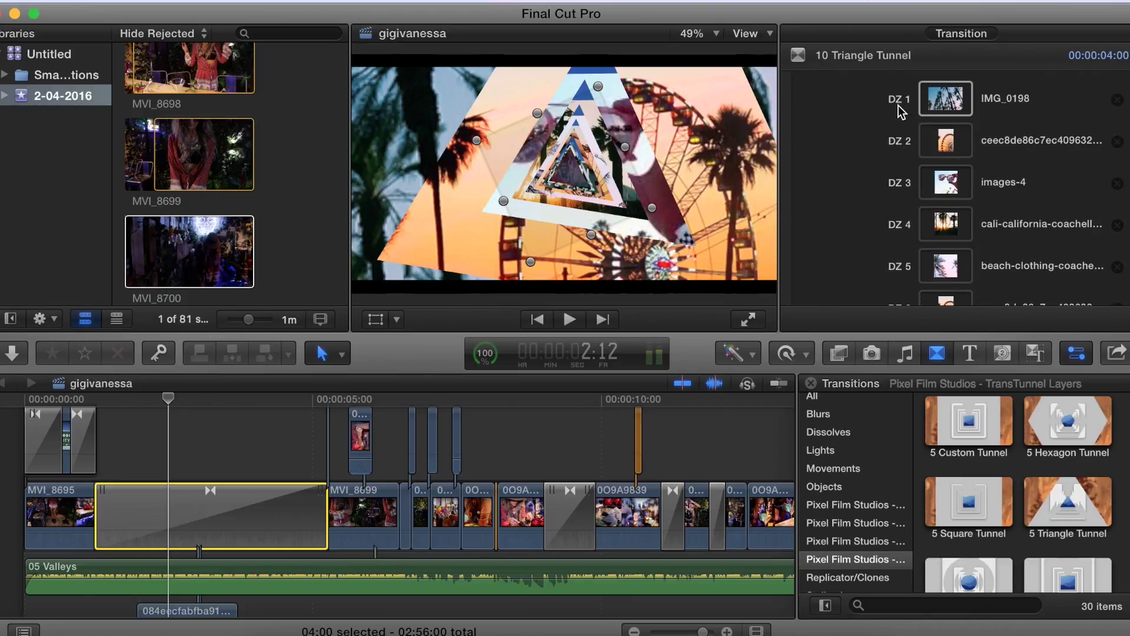
{"action": "scroll", "coordinate": [942, 195], "scroll_direction": "down", "scroll_amount": 3}
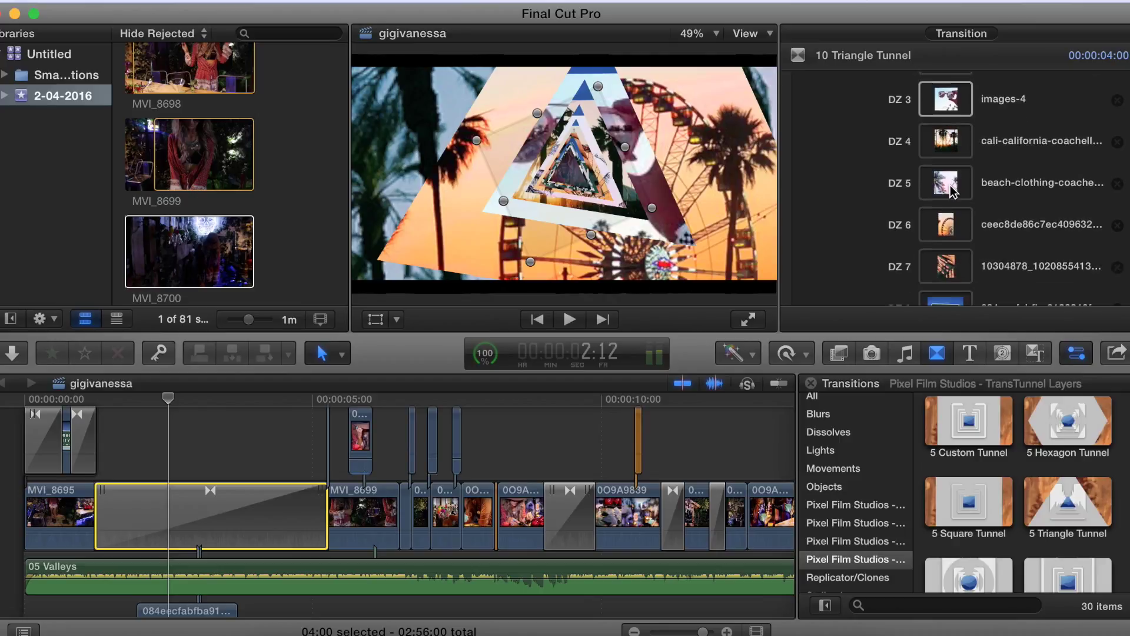
{"action": "scroll", "coordinate": [938, 227], "scroll_direction": "down", "scroll_amount": 5}
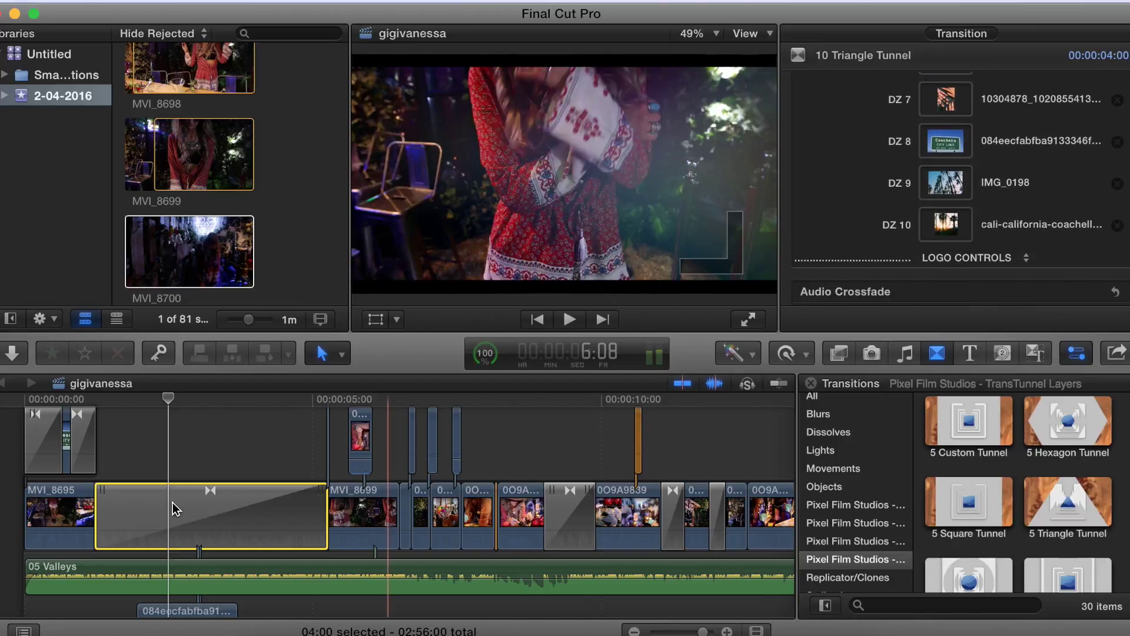
Assign the Coachella city-limit sign clip to drop zone DZ 9 of the 10 Triangle Tunnel transition and scrub back through the transition
{"action": "scroll", "coordinate": [175, 507], "scroll_direction": "down", "scroll_amount": 8}
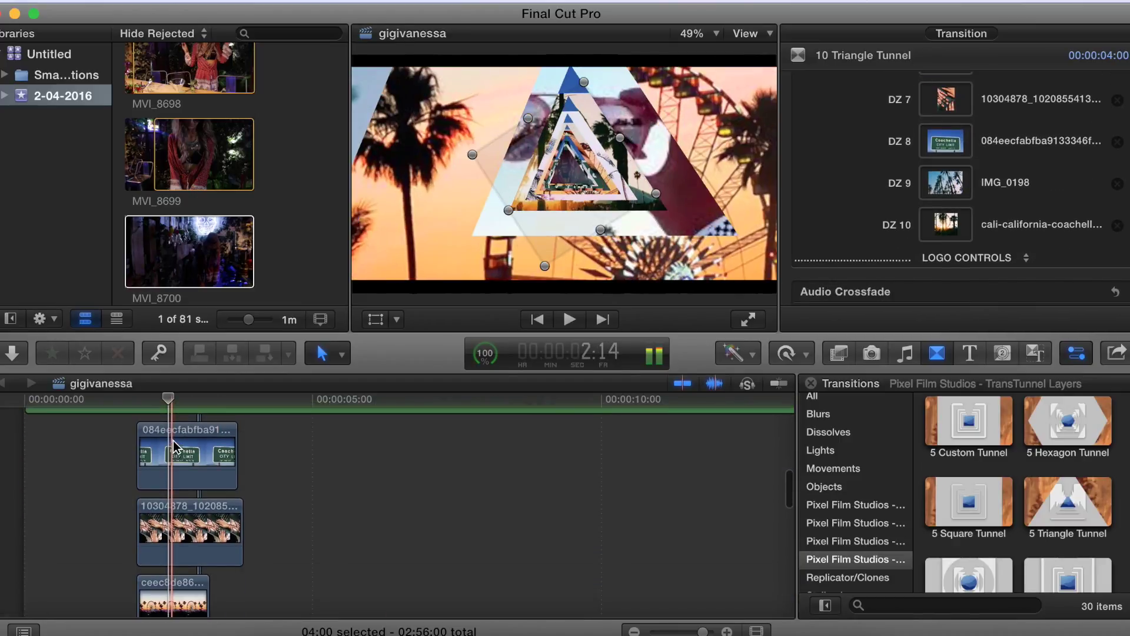
{"action": "scroll", "coordinate": [171, 539], "scroll_direction": "down", "scroll_amount": 5}
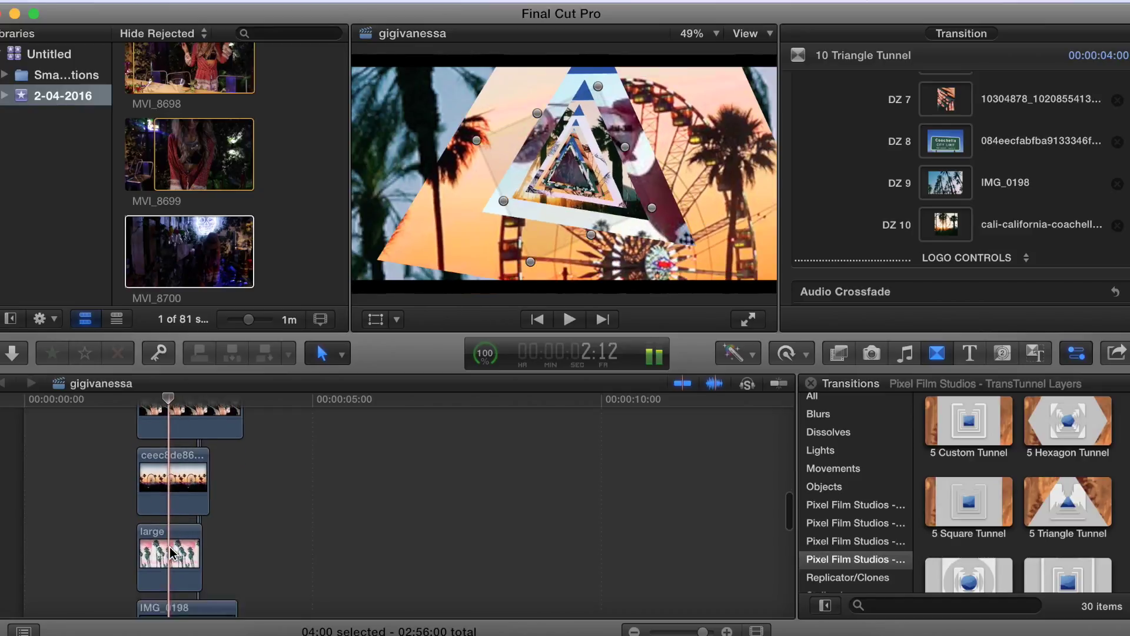
{"action": "scroll", "coordinate": [163, 511], "scroll_direction": "up", "scroll_amount": 12}
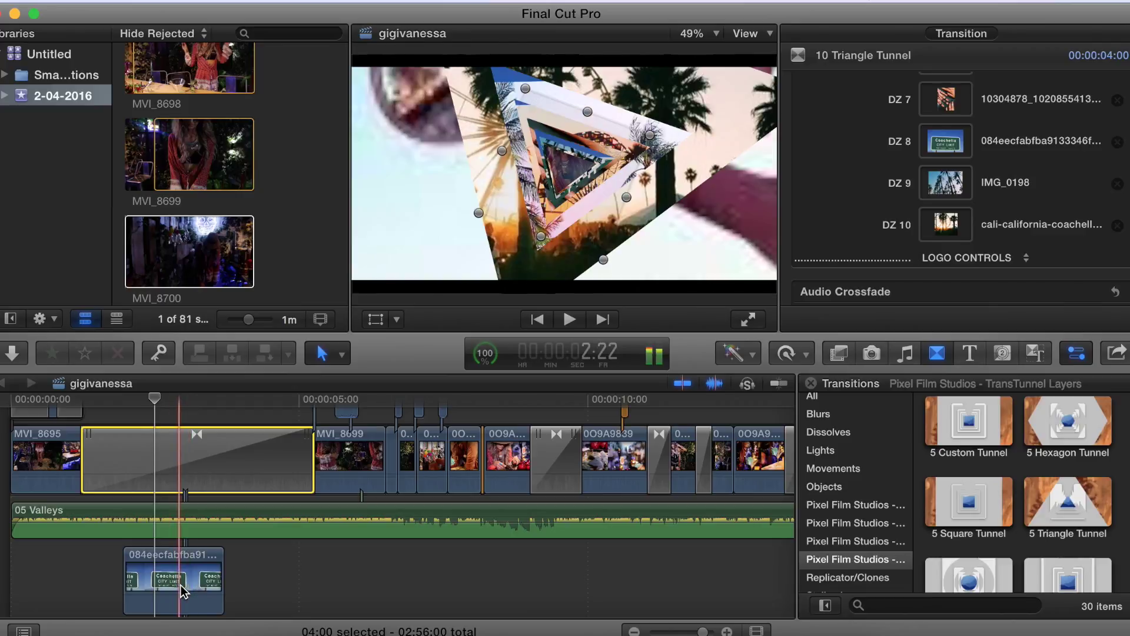
{"action": "left_click", "coordinate": [947, 183]}
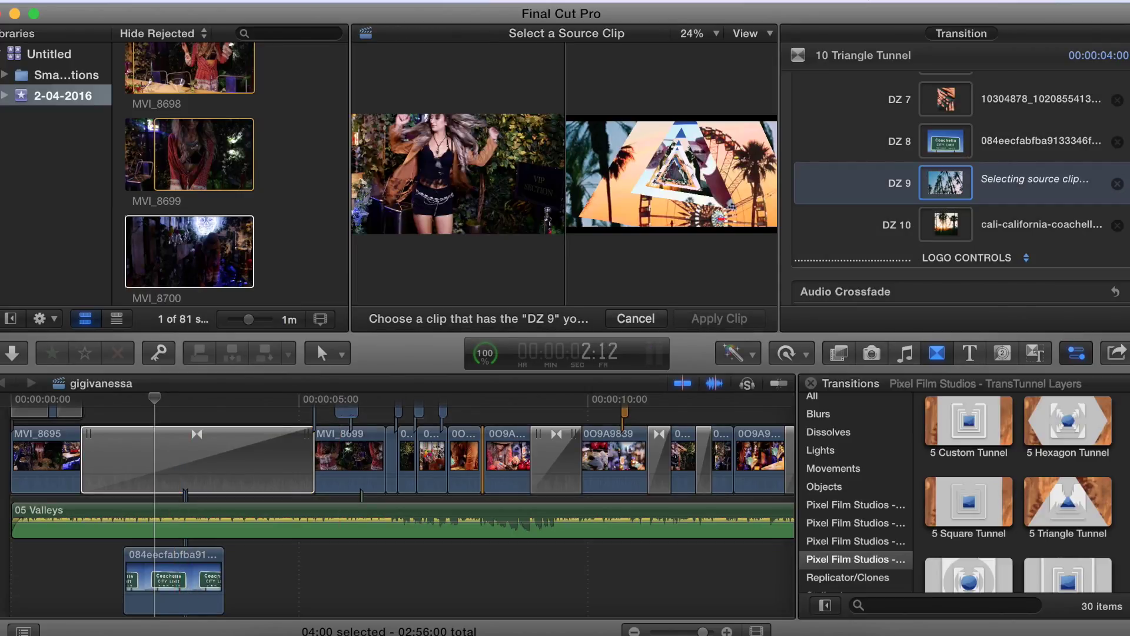
{"action": "left_click", "coordinate": [175, 589]}
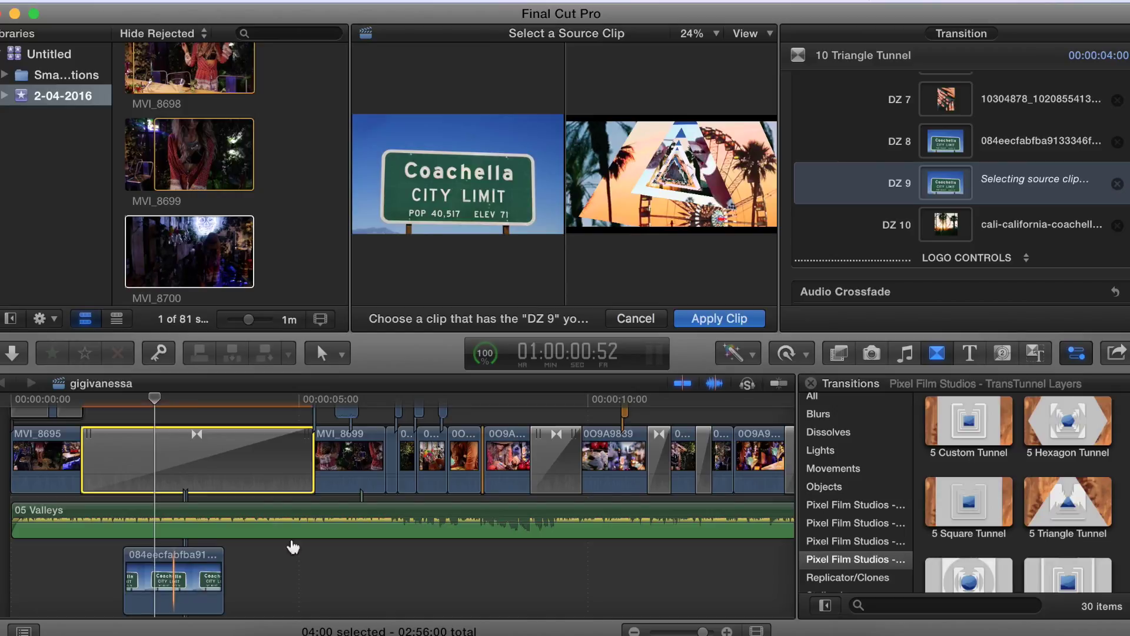
{"action": "left_click", "coordinate": [719, 321]}
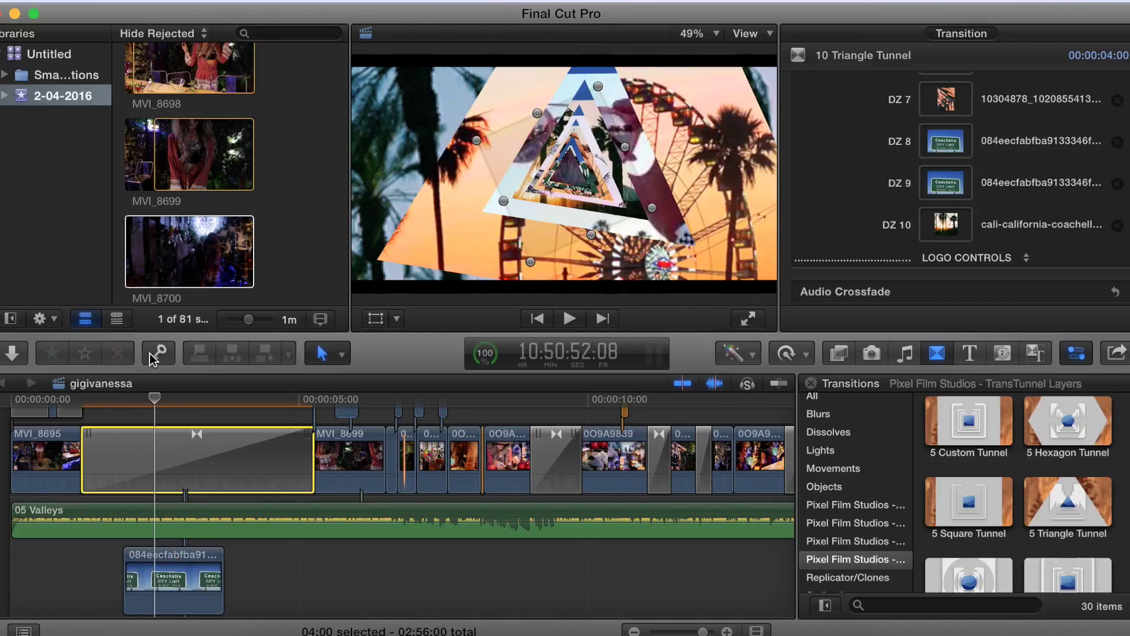
{"action": "left_click_drag", "start_coordinate": [156, 400], "coordinate": [114, 398]}
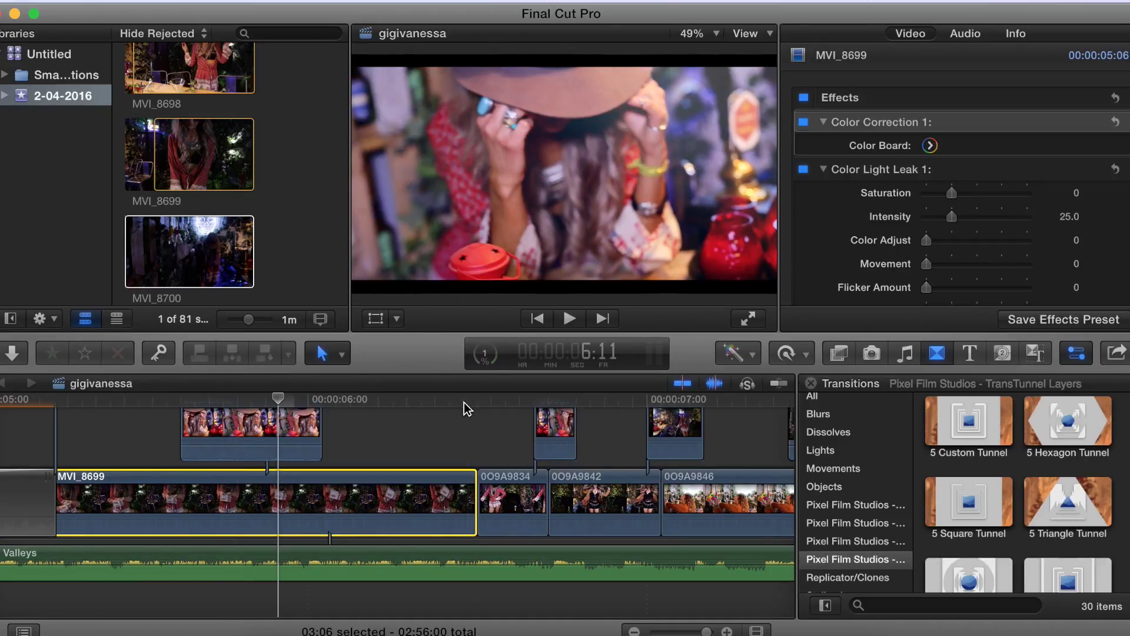
Try shortening the letterbox clip, then extend its end so it lasts about 27:16 over the intro
{"action": "key", "text": "super+minus"}
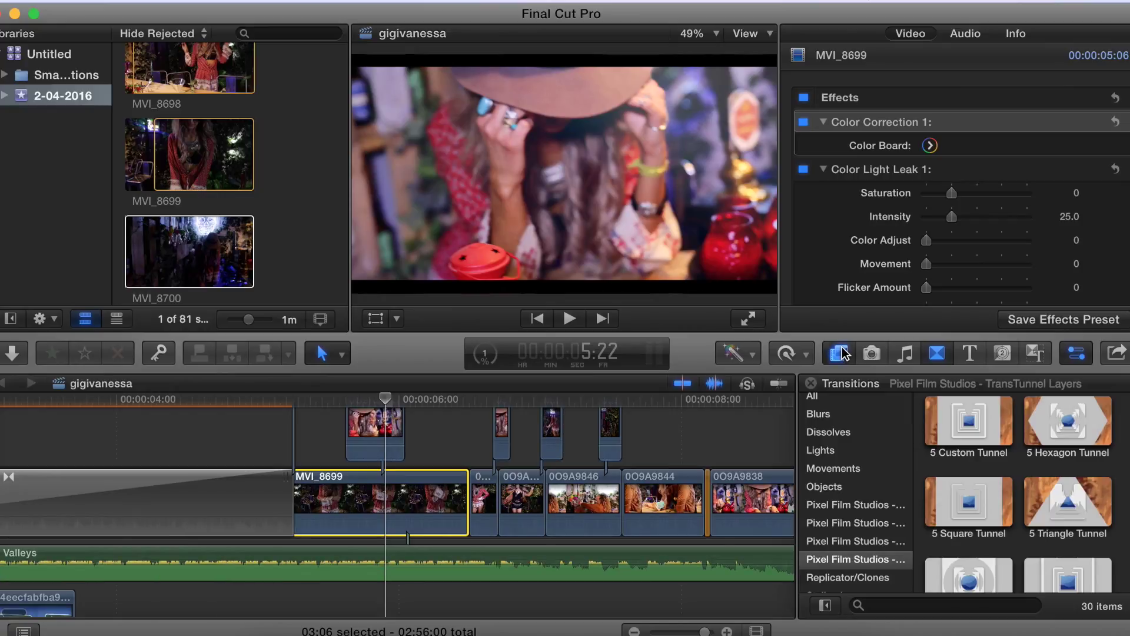
{"action": "key", "text": "super+5"}
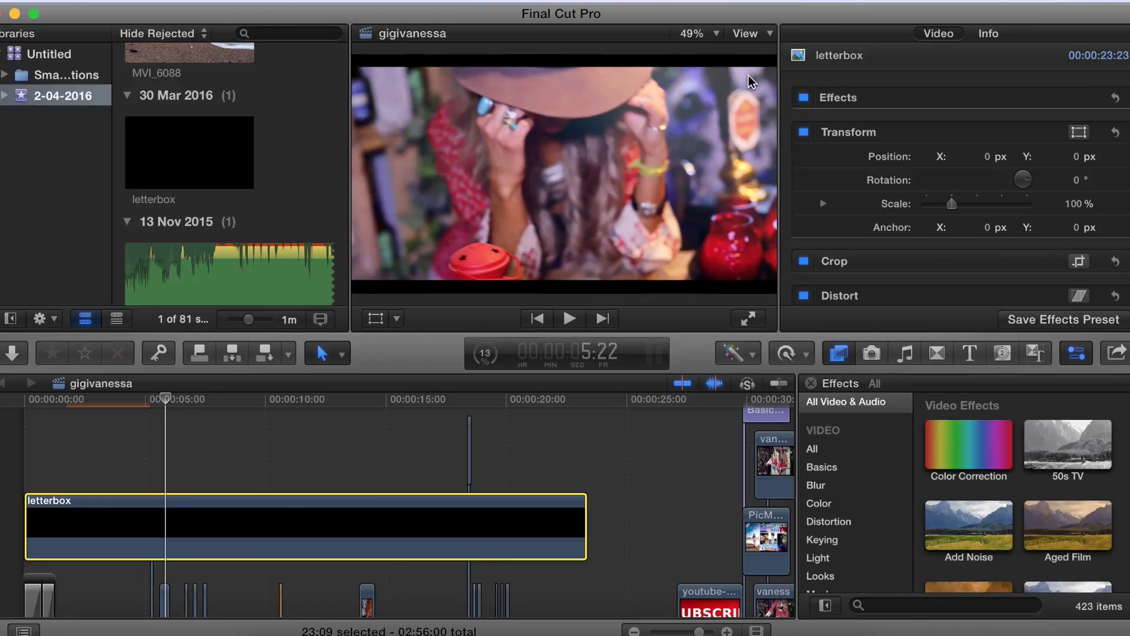
{"action": "left_click_drag", "start_coordinate": [583, 512], "coordinate": [89, 492]}
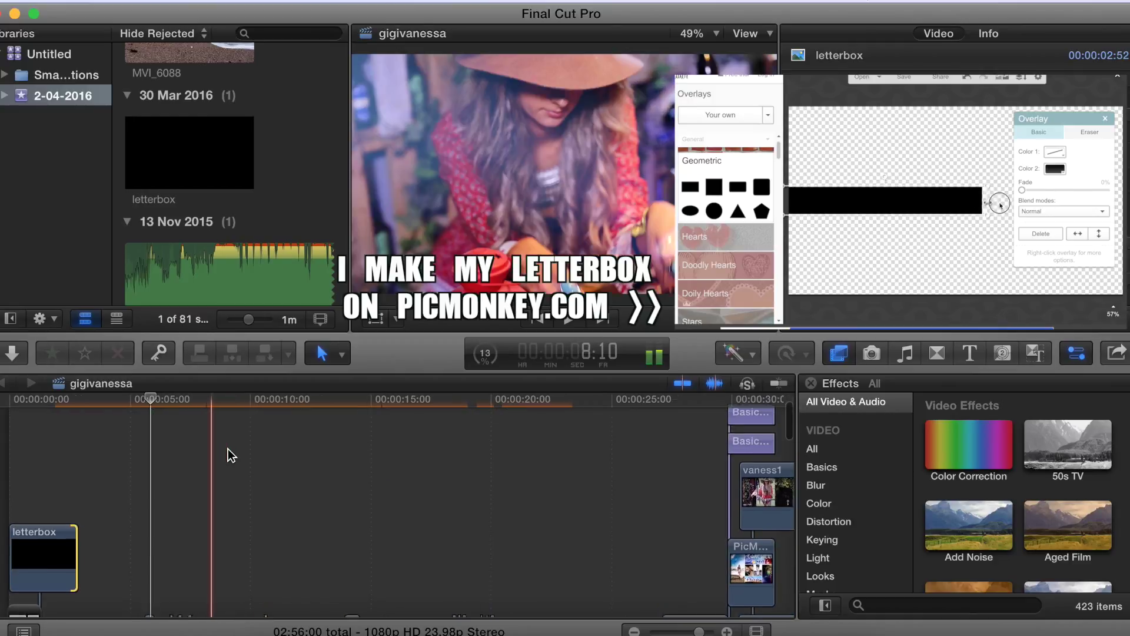
{"action": "scroll", "coordinate": [153, 471], "scroll_direction": "down", "scroll_amount": 2}
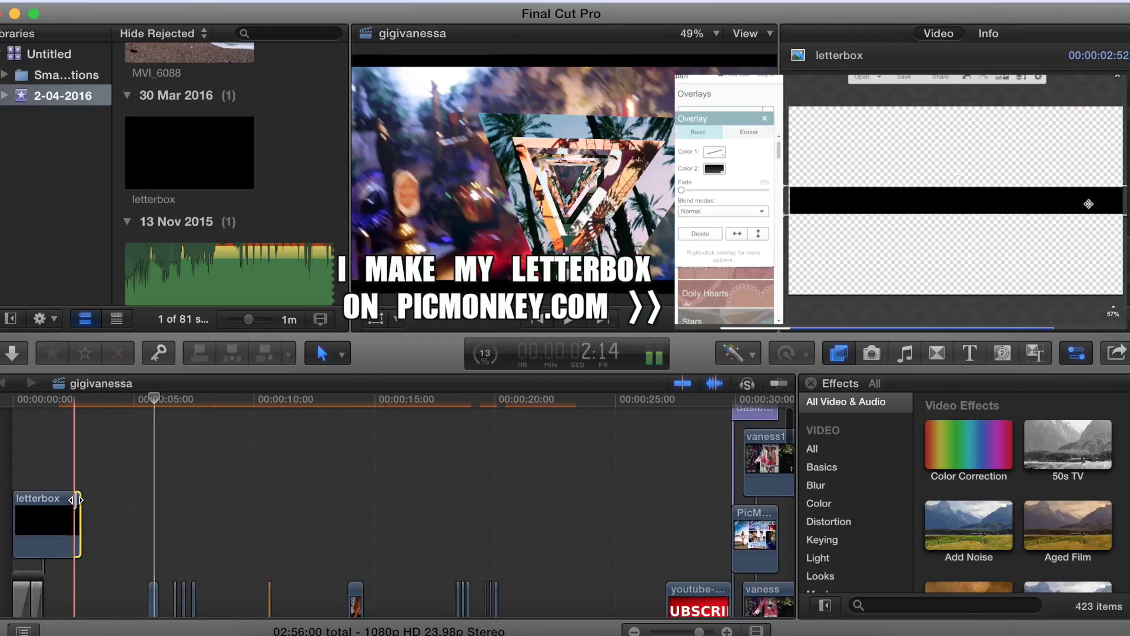
{"action": "left_click_drag", "start_coordinate": [76, 499], "coordinate": [663, 500]}
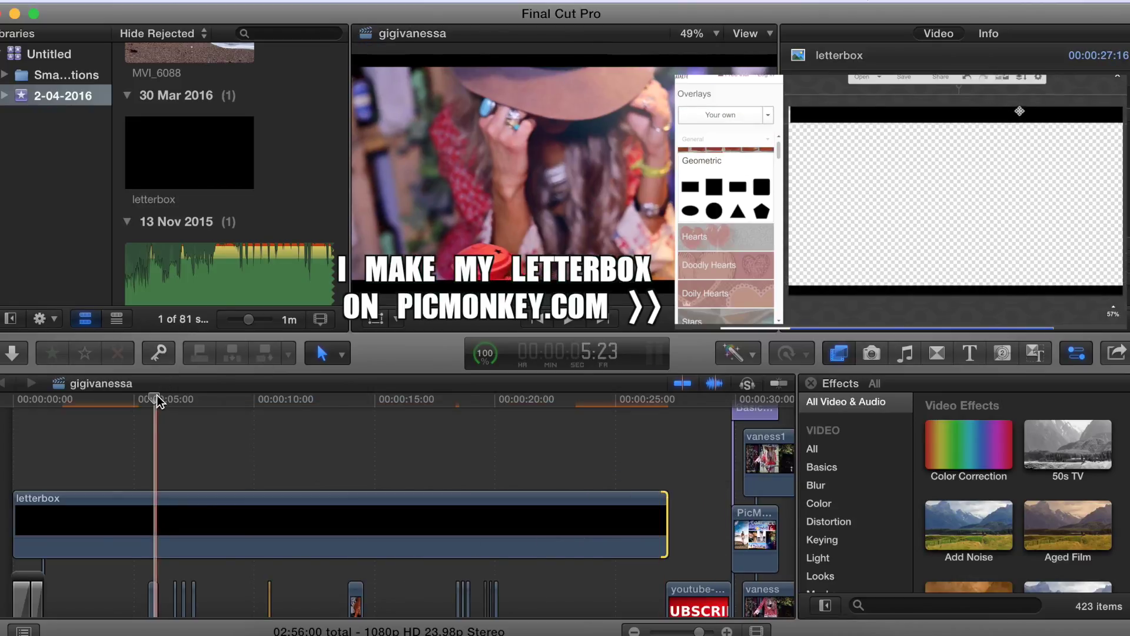
Play the section from the end of MVI_8699 through 0O9A9846 to review the short overlay clips above it
{"action": "key", "text": "super+equal"}
{"action": "key", "text": "super+equal"}
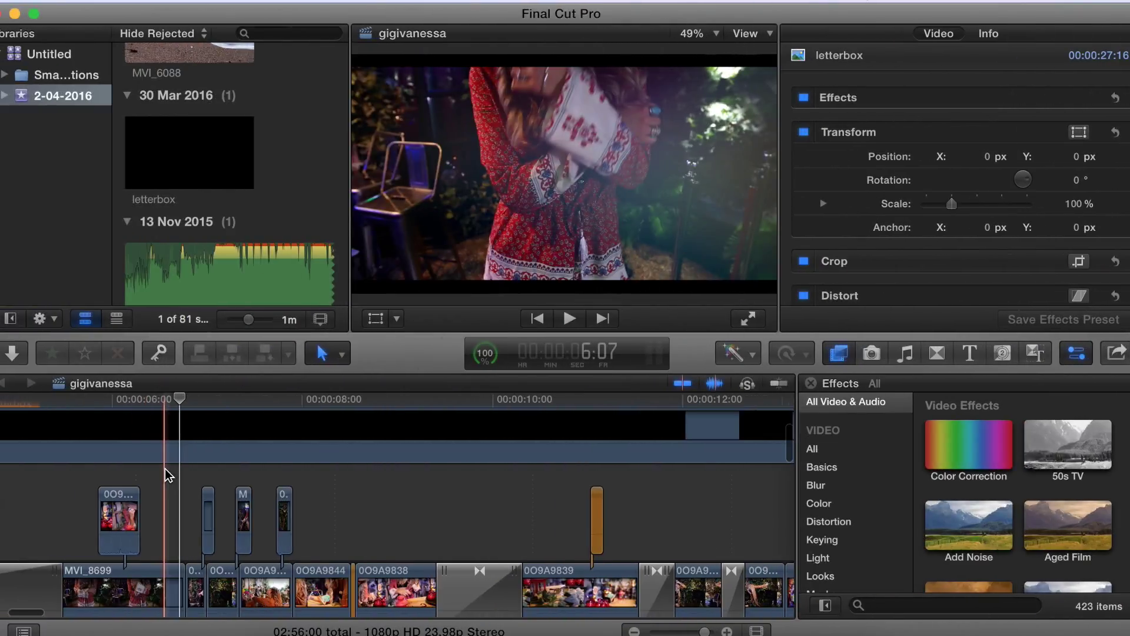
{"action": "key", "text": "super+equal"}
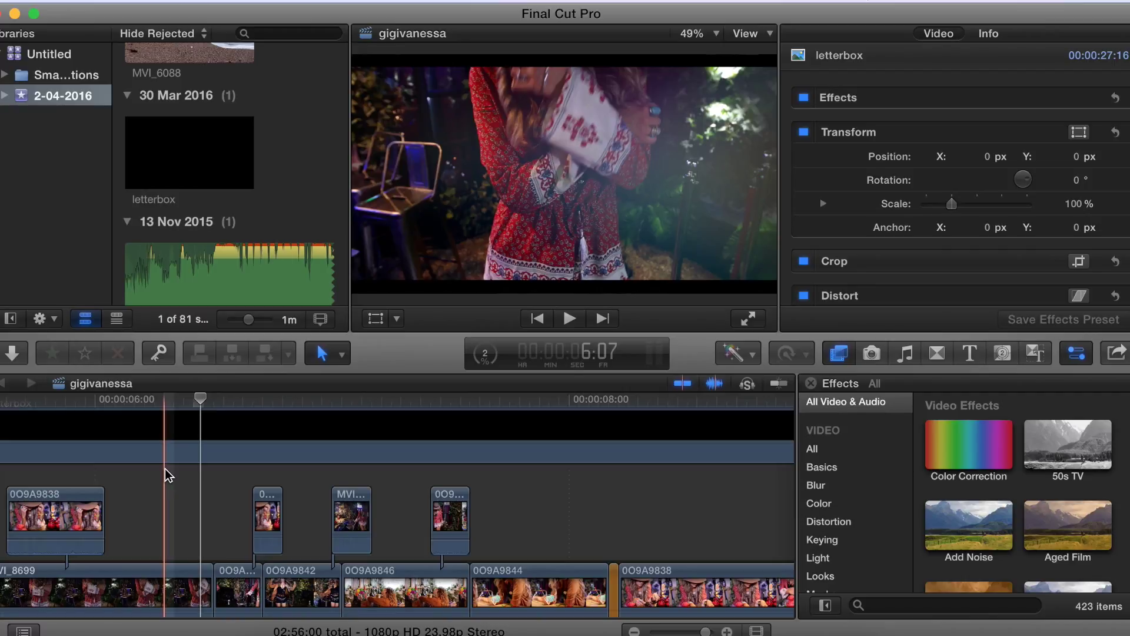
{"action": "key", "text": "space"}
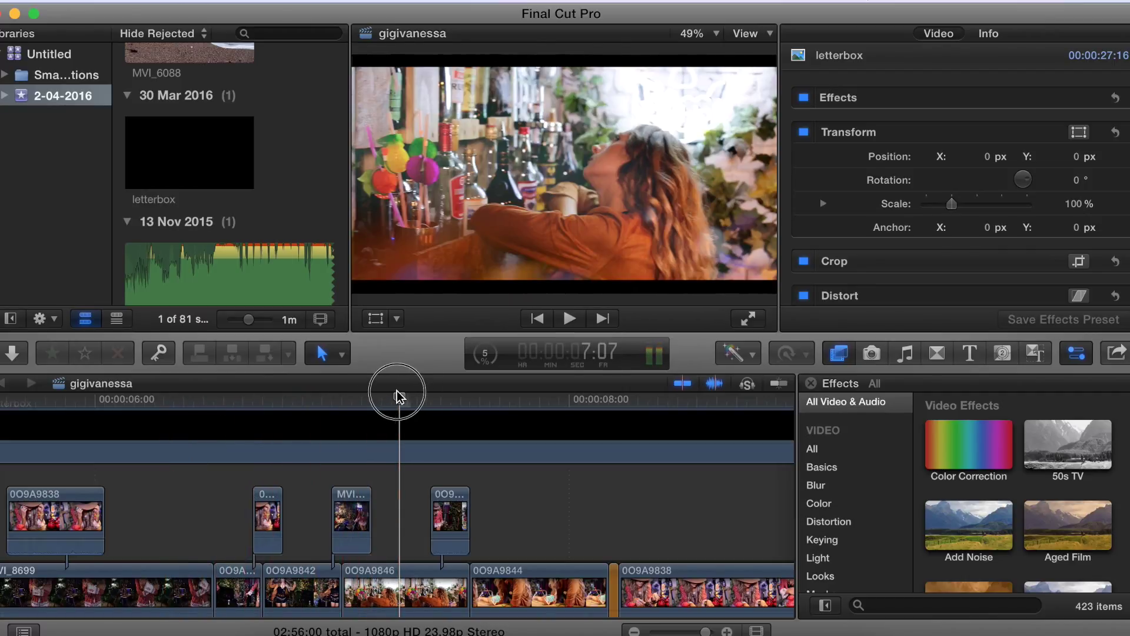
{"action": "left_click", "coordinate": [239, 496]}
{"action": "key", "text": "space"}
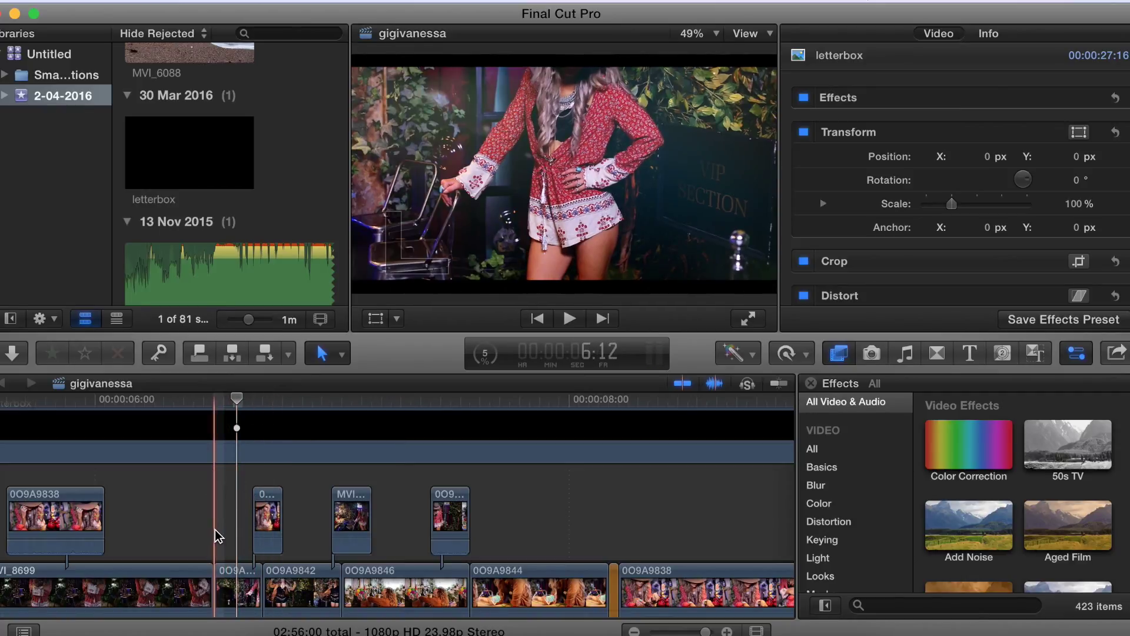
Try shifting the short MVI_8694 overlay and the one after it along the timeline, and return MVI_8694 to the end of 0O9A9842
{"action": "scroll", "coordinate": [241, 547], "scroll_direction": "down", "scroll_amount": 2}
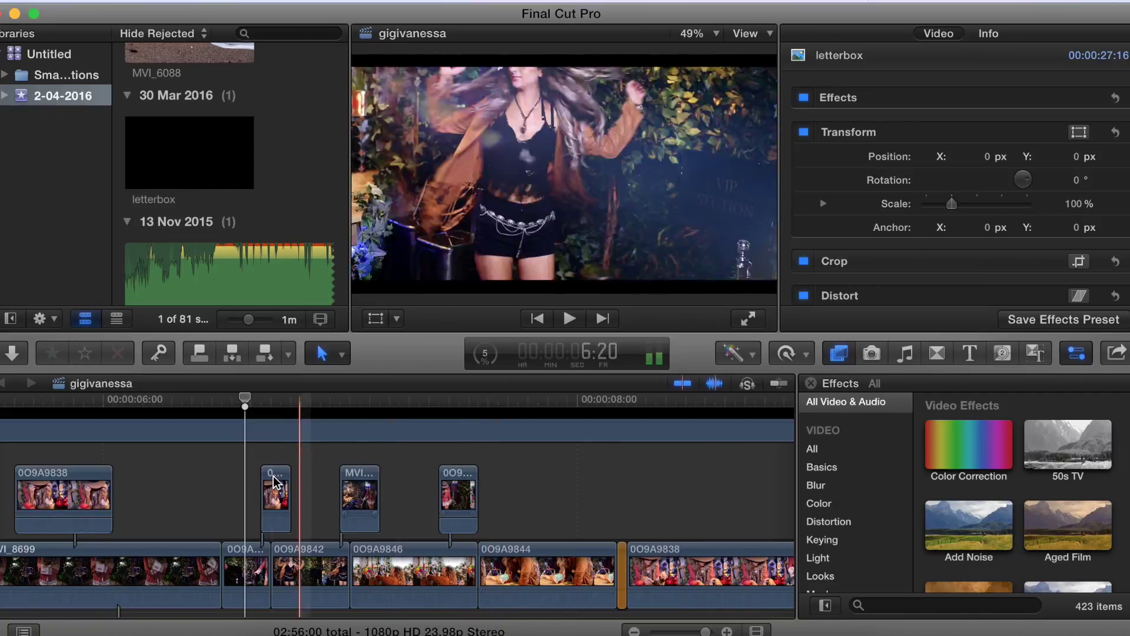
{"action": "left_click", "coordinate": [275, 491]}
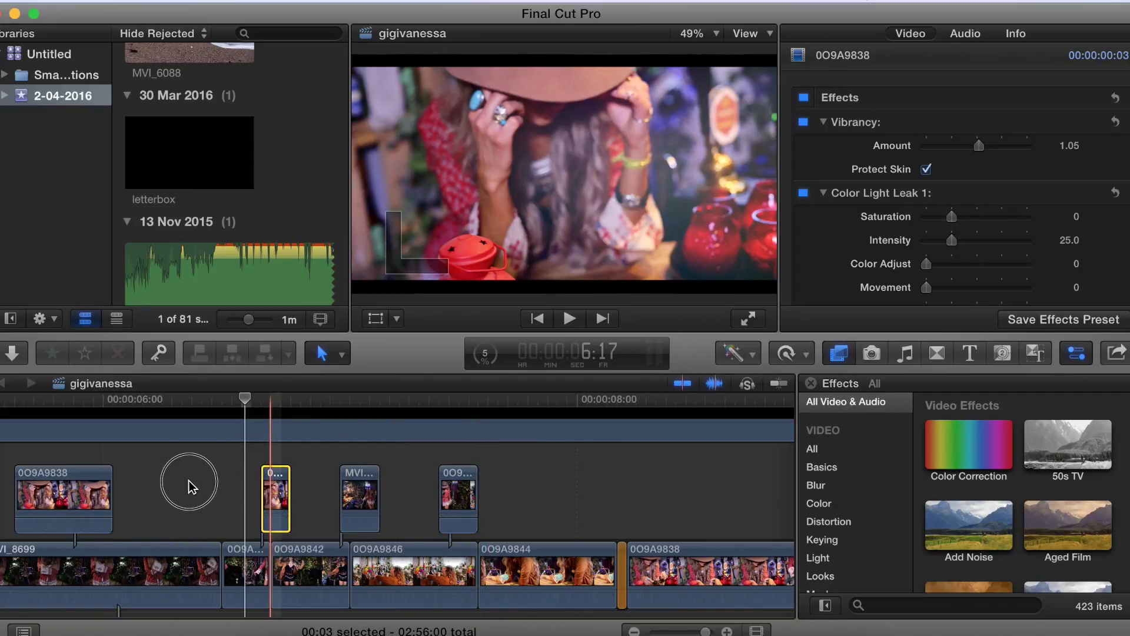
{"action": "left_click", "coordinate": [369, 487]}
{"action": "left_click_drag", "start_coordinate": [369, 488], "coordinate": [535, 494]}
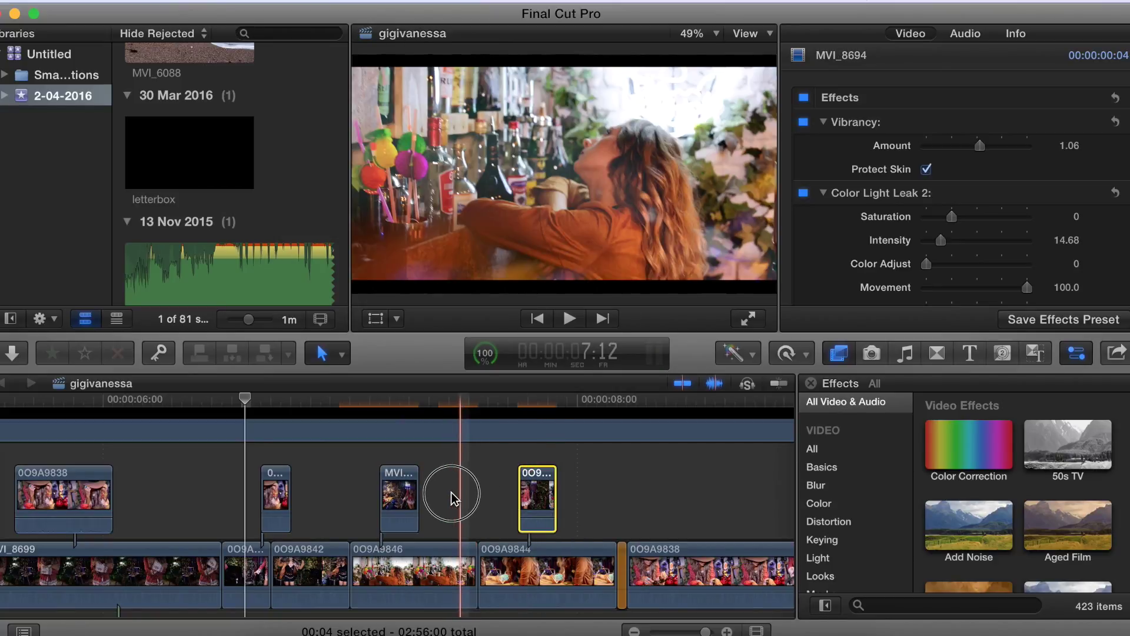
{"action": "key", "text": "super+z"}
{"action": "left_click_drag", "start_coordinate": [405, 493], "coordinate": [369, 495]}
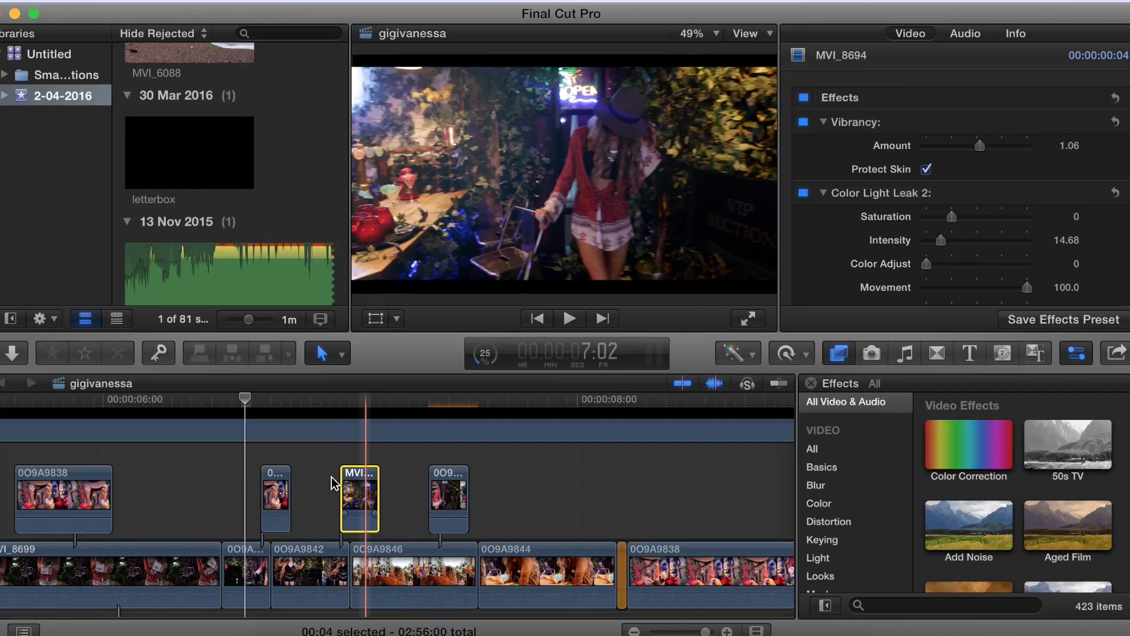
Compare clip 0O9A9842 with its Lens Flare 18 effect disabled and enabled
{"action": "left_click", "coordinate": [309, 578]}
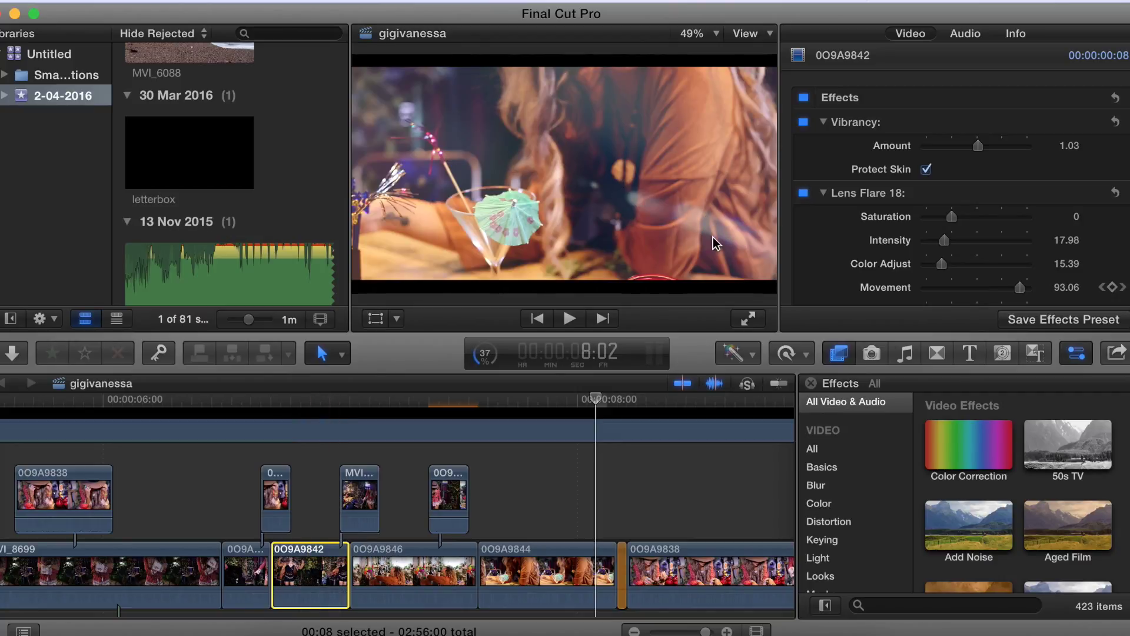
{"action": "scroll", "coordinate": [922, 229], "scroll_direction": "down", "scroll_amount": 4}
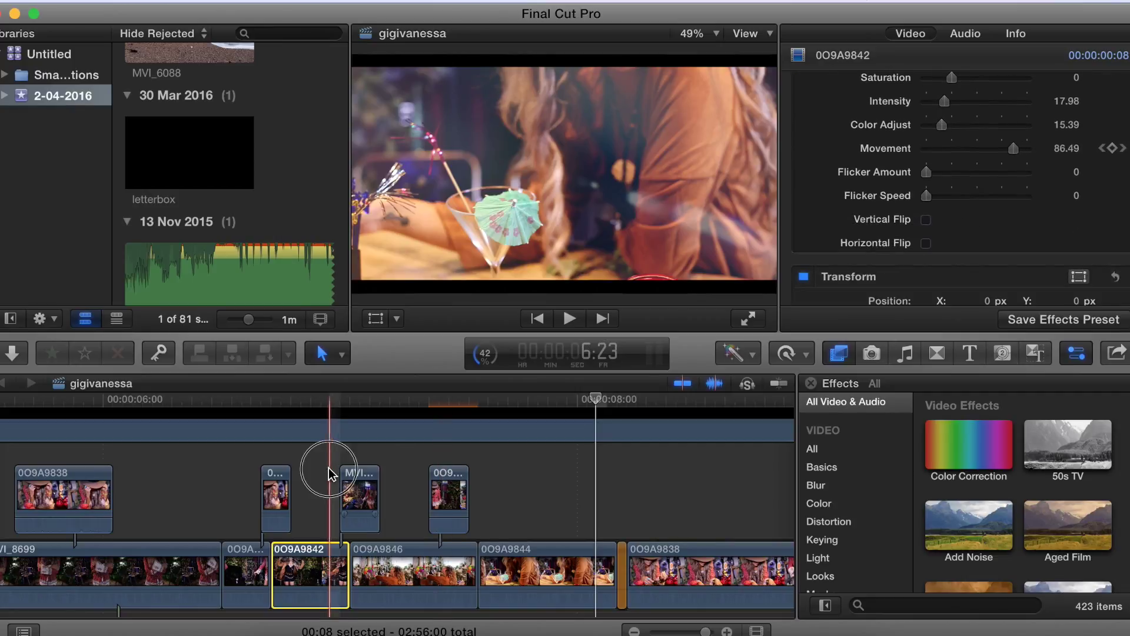
{"action": "left_click", "coordinate": [328, 468]}
{"action": "left_click", "coordinate": [316, 556]}
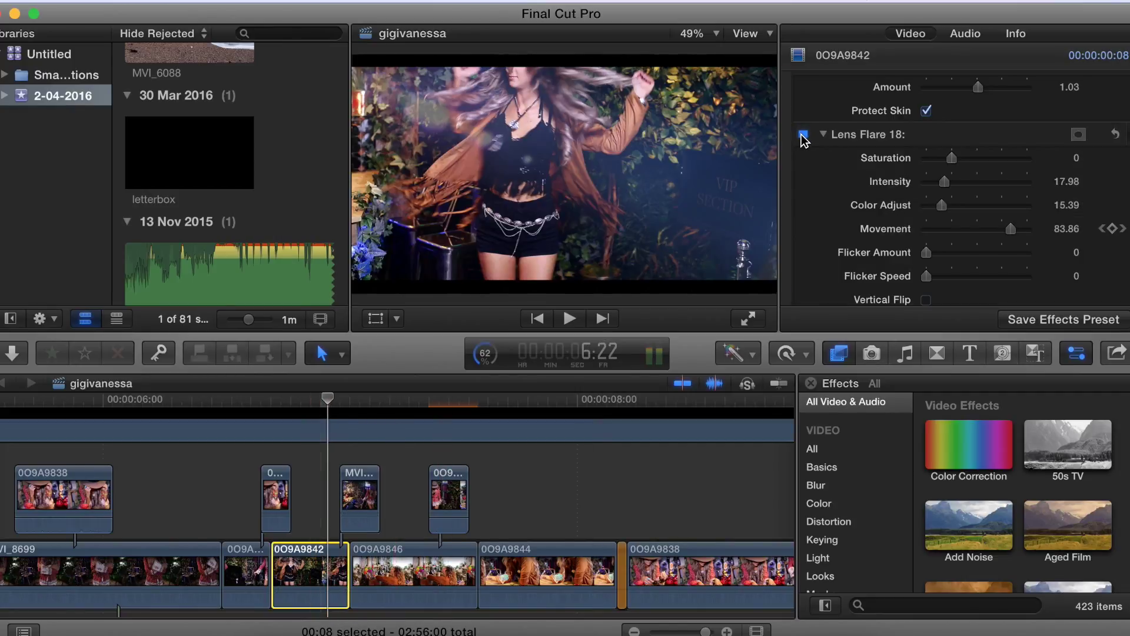
{"action": "left_click", "coordinate": [800, 134]}
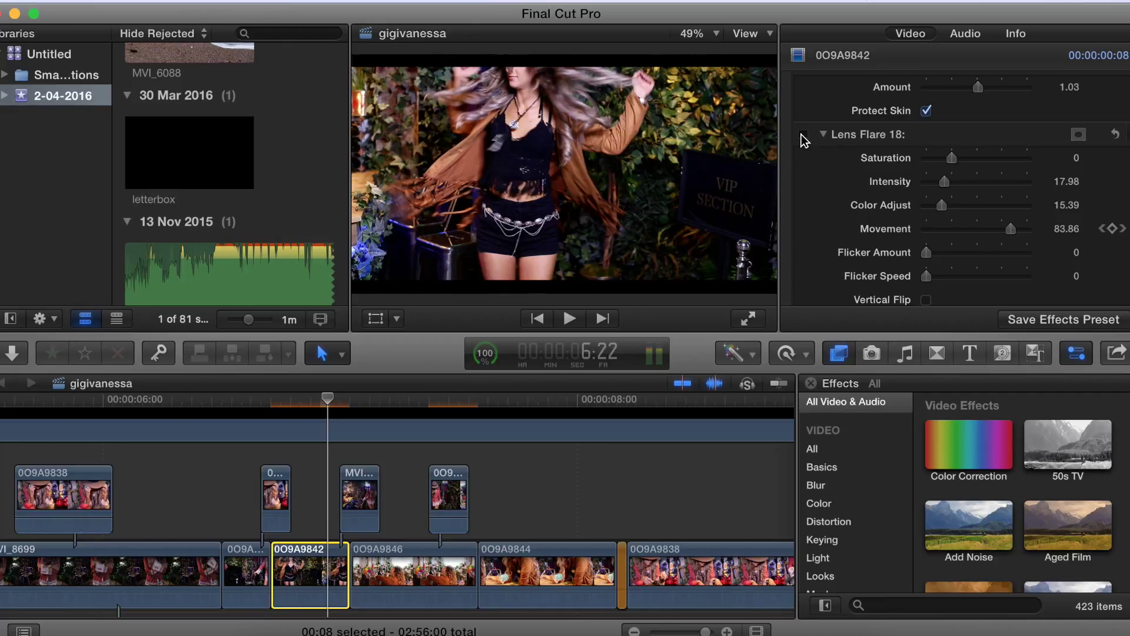
{"action": "left_click", "coordinate": [801, 135]}
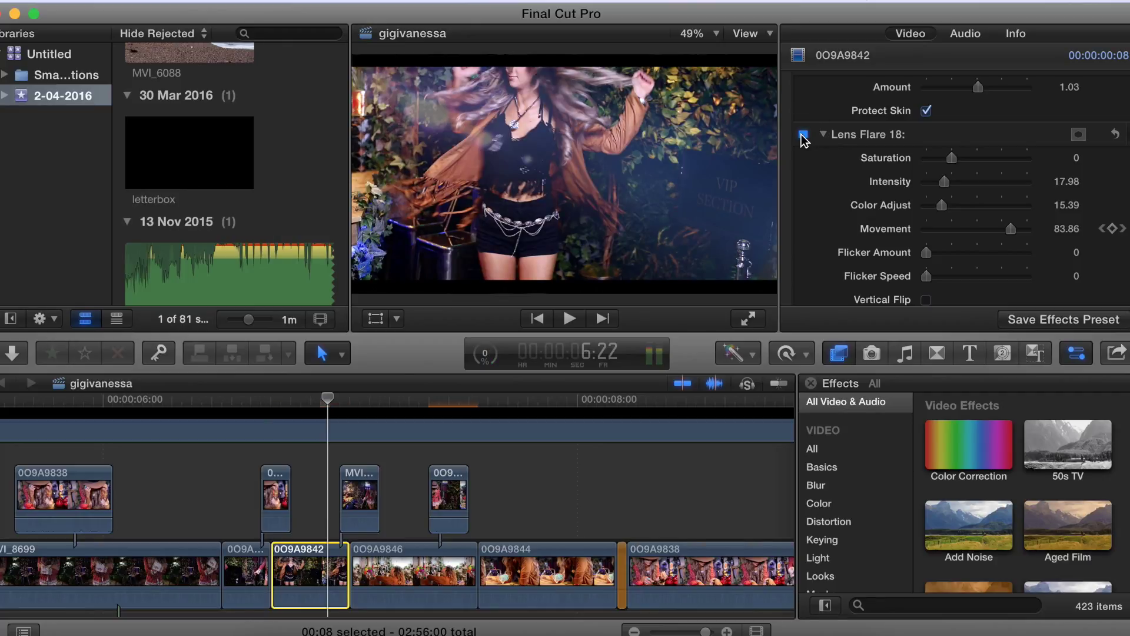
{"action": "left_click", "coordinate": [801, 134]}
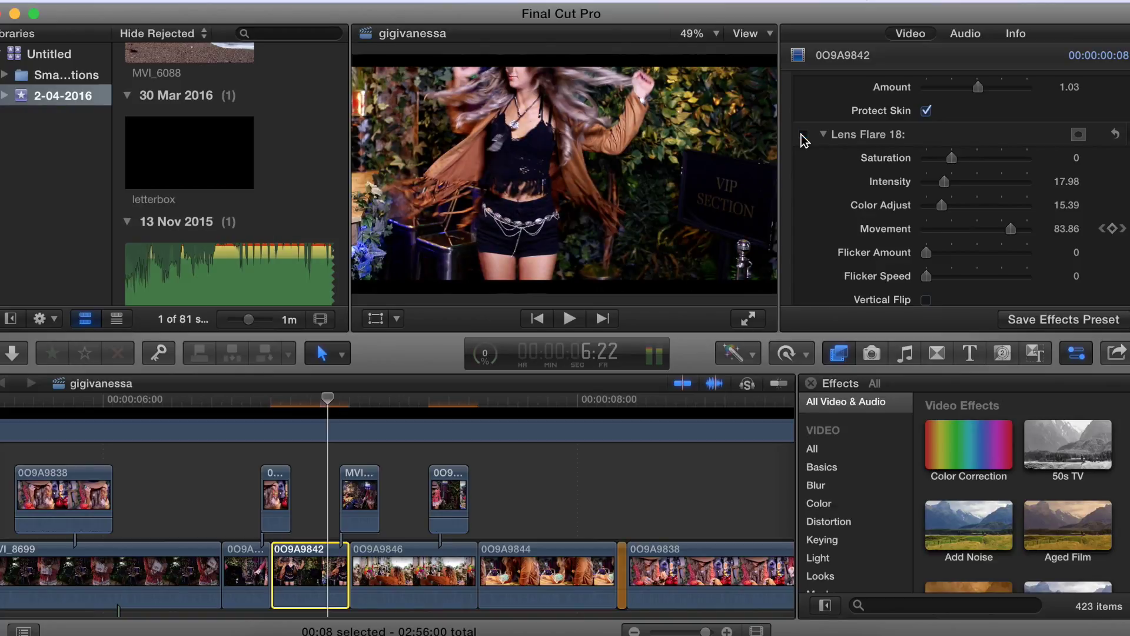
{"action": "left_click", "coordinate": [801, 134]}
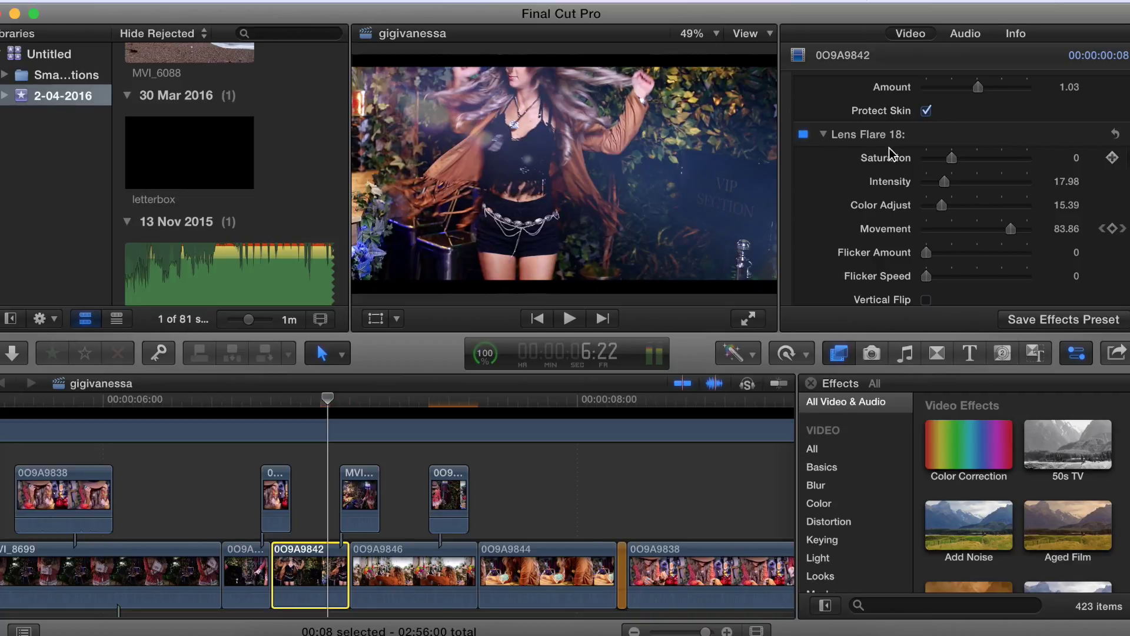
Adjust Lens Flare 18 on clip 0O9A9842 to Saturation -0.37, Intensity 15.76 and Color Adjust 13.76
{"action": "left_click_drag", "start_coordinate": [1046, 165], "coordinate": [942, 208]}
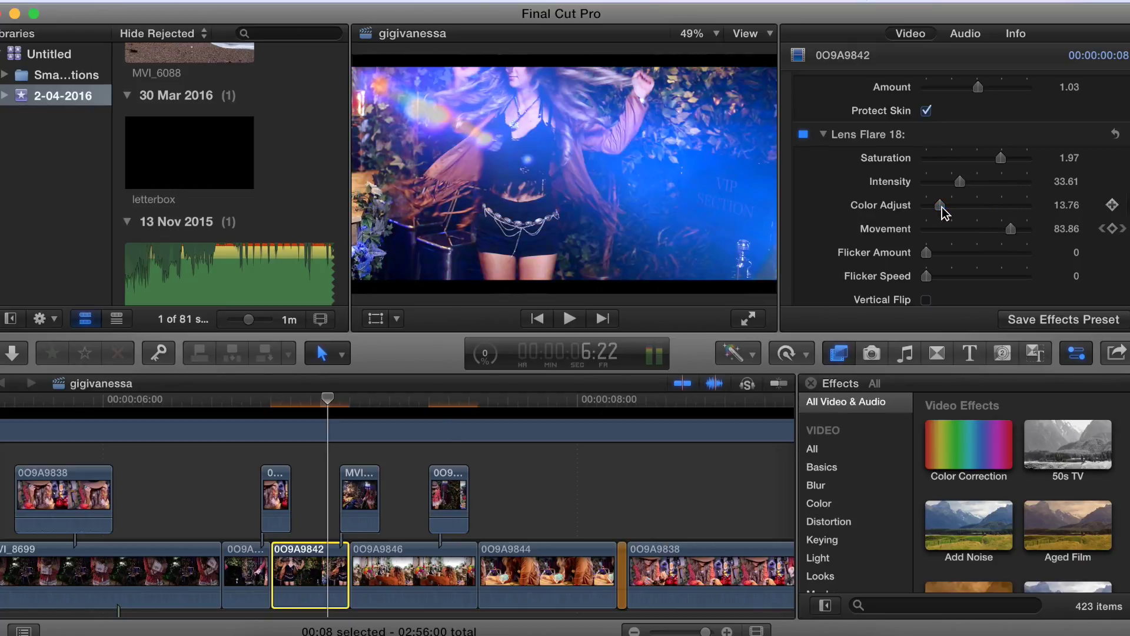
{"action": "scroll", "coordinate": [921, 217], "scroll_direction": "down", "scroll_amount": 3}
{"action": "left_click", "coordinate": [943, 153]}
{"action": "left_click", "coordinate": [940, 129]}
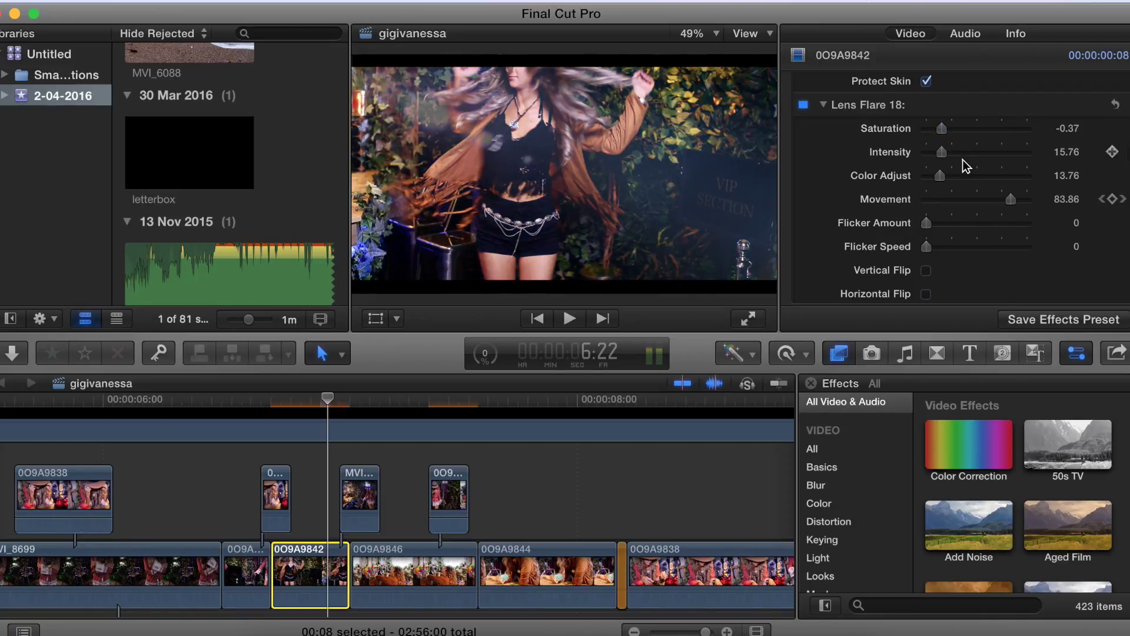
Add a Lens Flare 18 Movement keyframe with value 0 at the start of clip 0O9A9842
{"action": "left_click_drag", "start_coordinate": [1010, 200], "coordinate": [896, 198]}
{"action": "left_click_drag", "start_coordinate": [324, 399], "coordinate": [275, 405]}
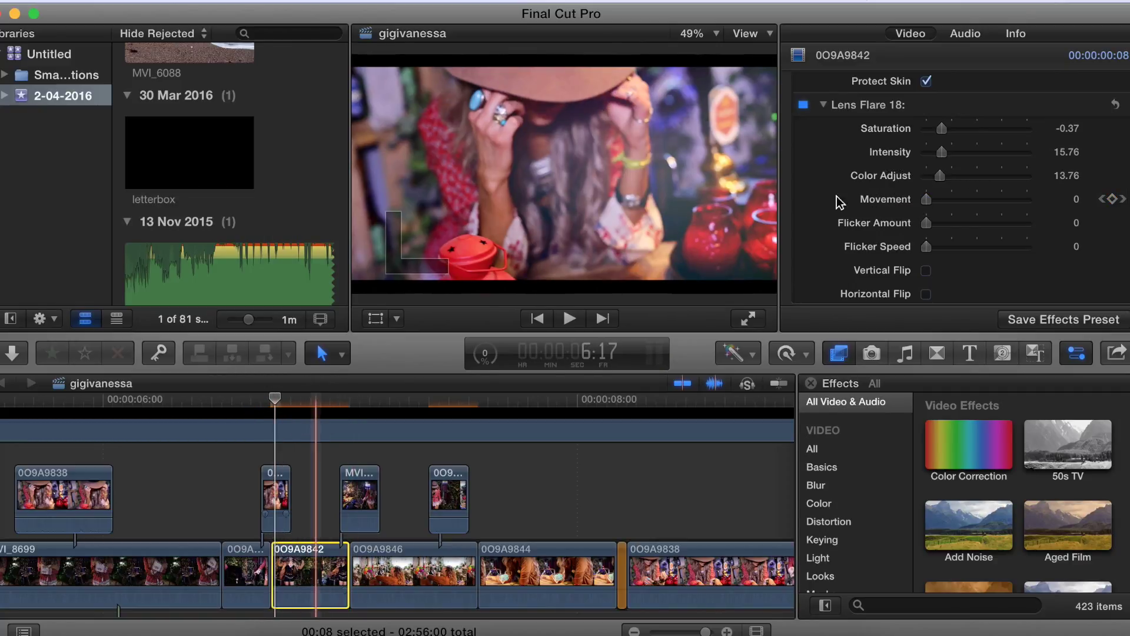
{"action": "left_click", "coordinate": [1112, 200]}
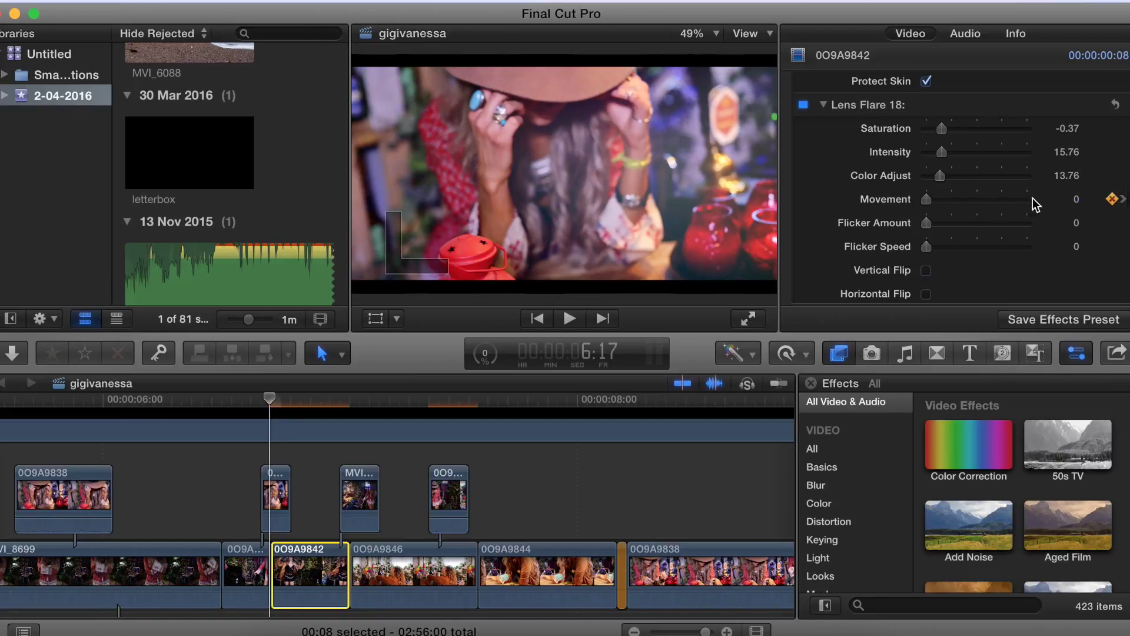
Add a Lens Flare 18 Movement keyframe with value 100 near the end of clip 0O9A9842 and scrub through the clip
{"action": "left_click_drag", "start_coordinate": [268, 401], "coordinate": [345, 402]}
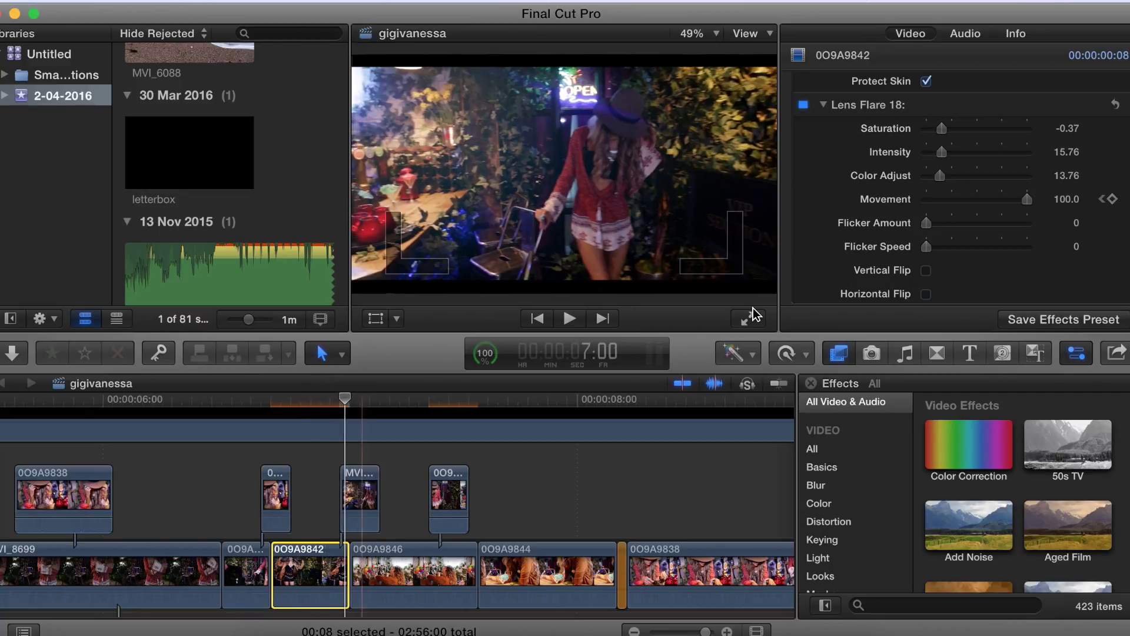
{"action": "left_click", "coordinate": [1112, 200]}
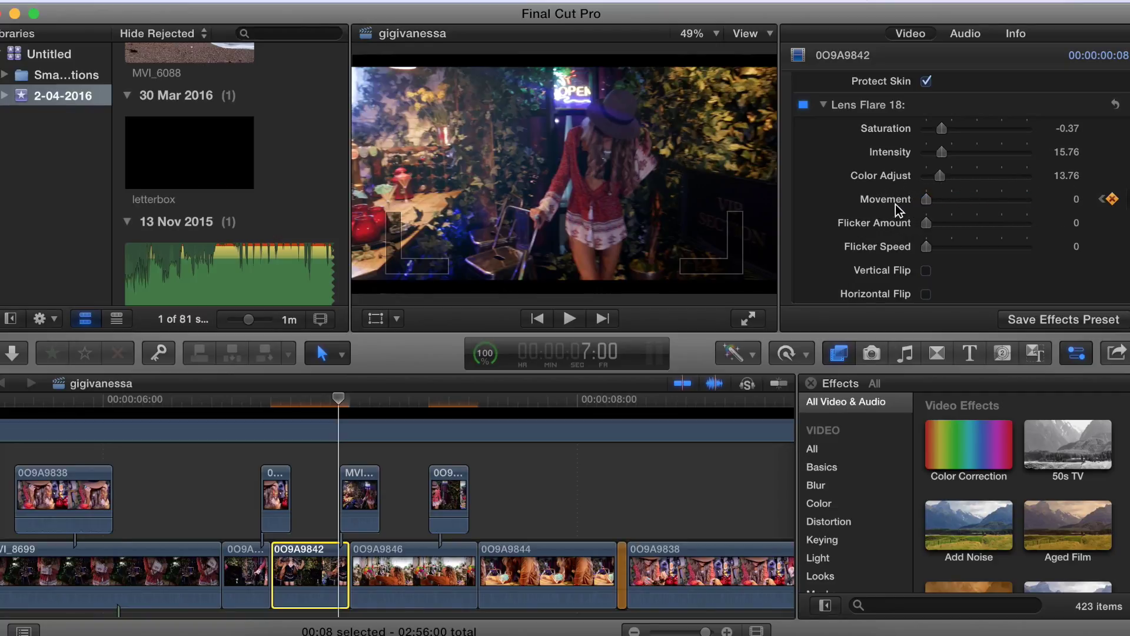
{"action": "left_click_drag", "start_coordinate": [925, 200], "coordinate": [969, 203]}
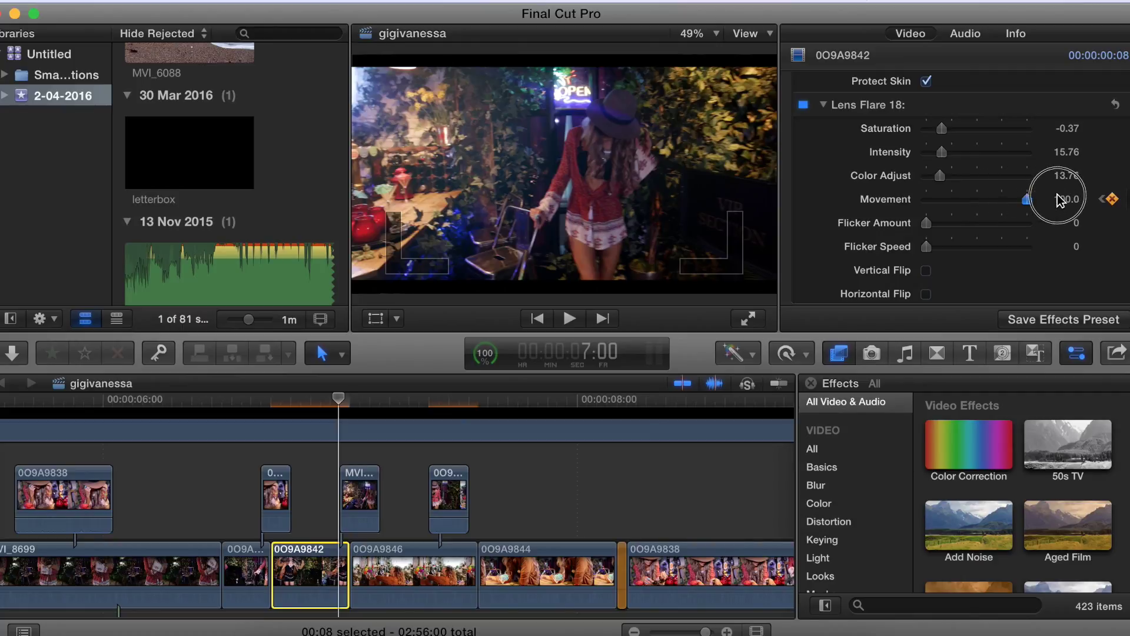
{"action": "mouse_move", "coordinate": [339, 397]}
{"action": "left_mouse_down"}
{"action": "mouse_move", "coordinate": [282, 405]}
{"action": "mouse_move", "coordinate": [313, 407]}
{"action": "mouse_move", "coordinate": [282, 405]}
{"action": "mouse_move", "coordinate": [284, 394]}
{"action": "mouse_move", "coordinate": [348, 402]}
{"action": "left_mouse_up"}
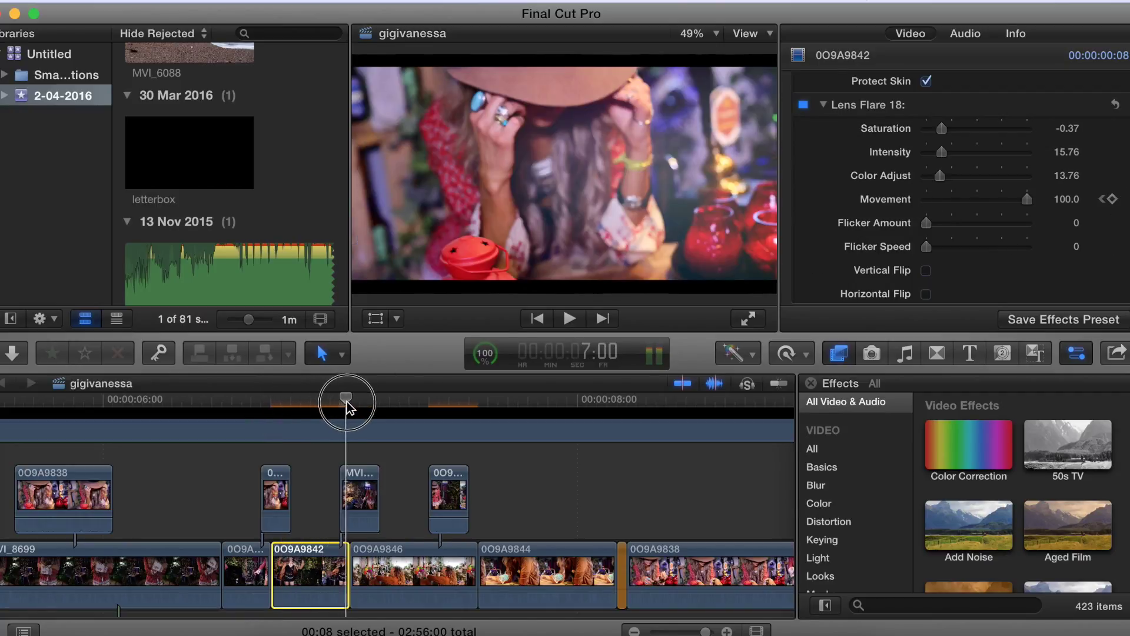
Enable Stabilization for clip 0O9A9844
{"action": "left_click", "coordinate": [302, 442]}
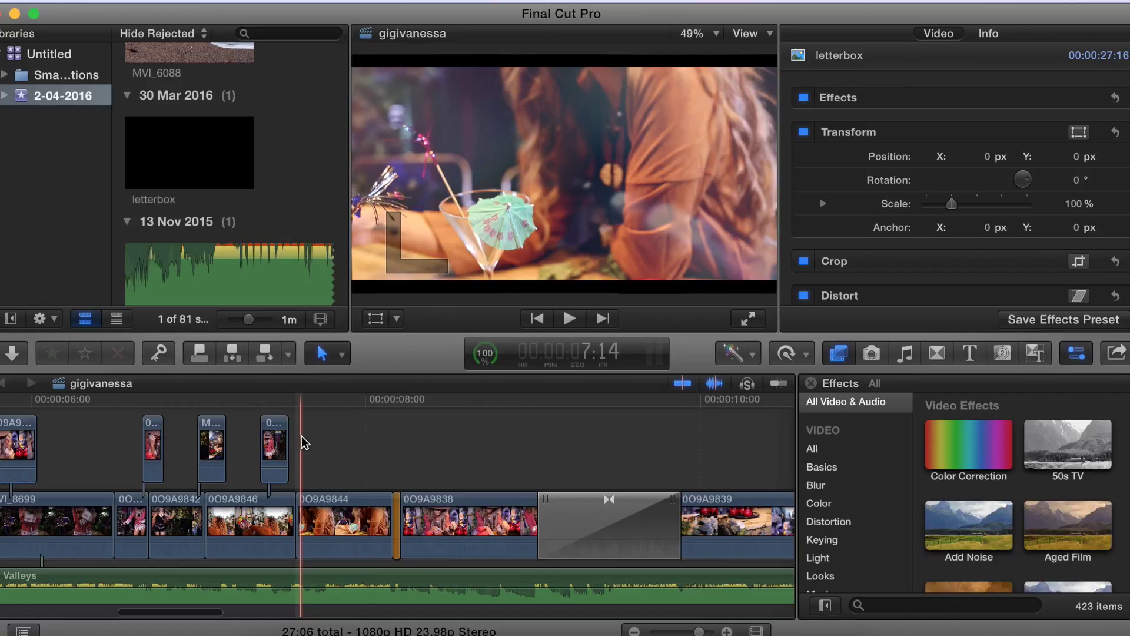
{"action": "scroll", "coordinate": [302, 442], "scroll_direction": "right", "scroll_amount": 3}
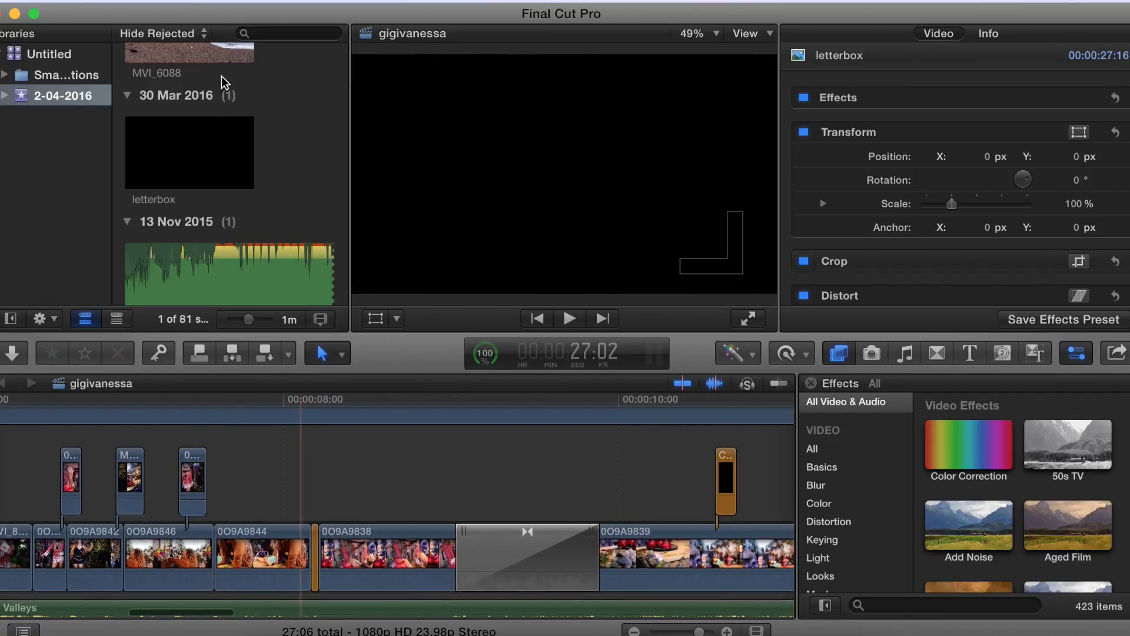
{"action": "left_click", "coordinate": [272, 478]}
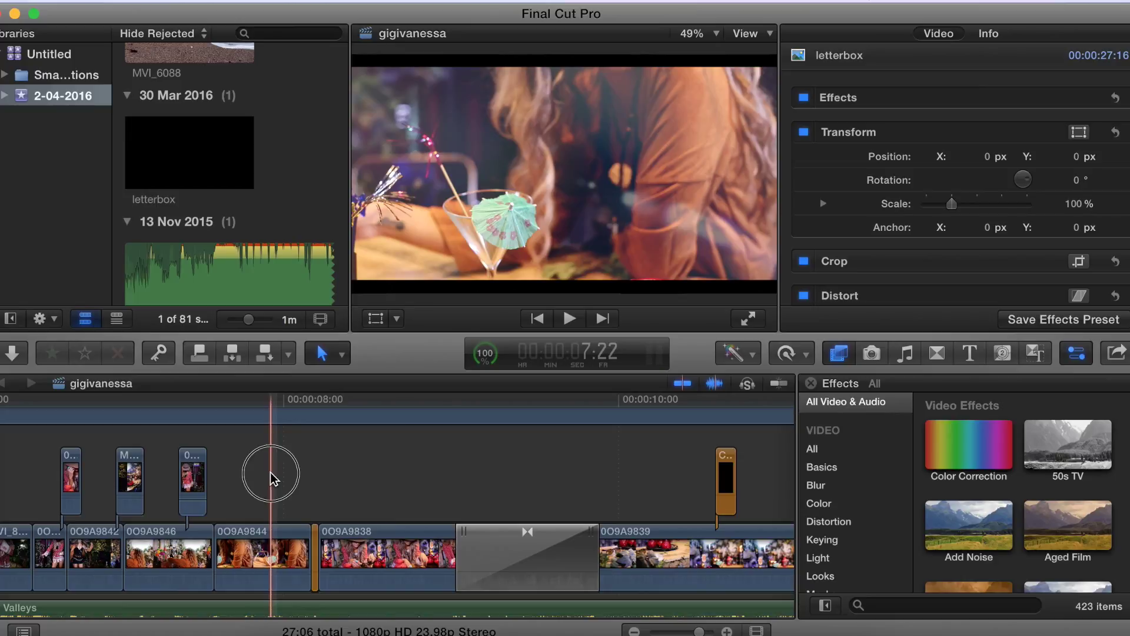
{"action": "left_click", "coordinate": [269, 536]}
{"action": "scroll", "coordinate": [923, 186], "scroll_direction": "down", "scroll_amount": 5}
{"action": "scroll", "coordinate": [889, 188], "scroll_direction": "down", "scroll_amount": 10}
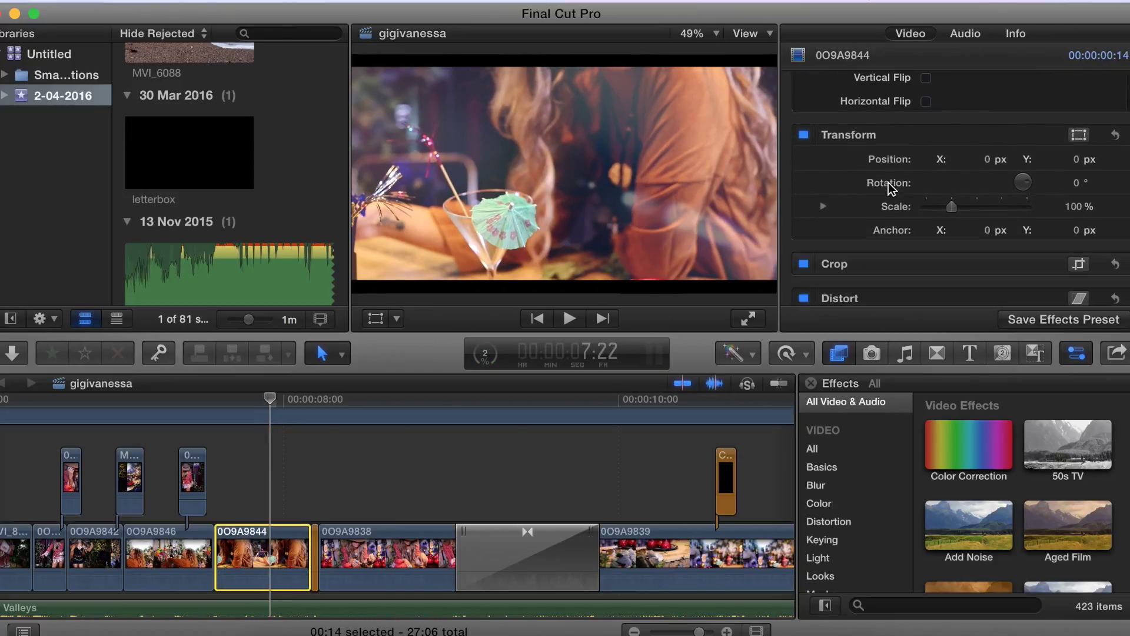
{"action": "scroll", "coordinate": [889, 187], "scroll_direction": "down", "scroll_amount": 3}
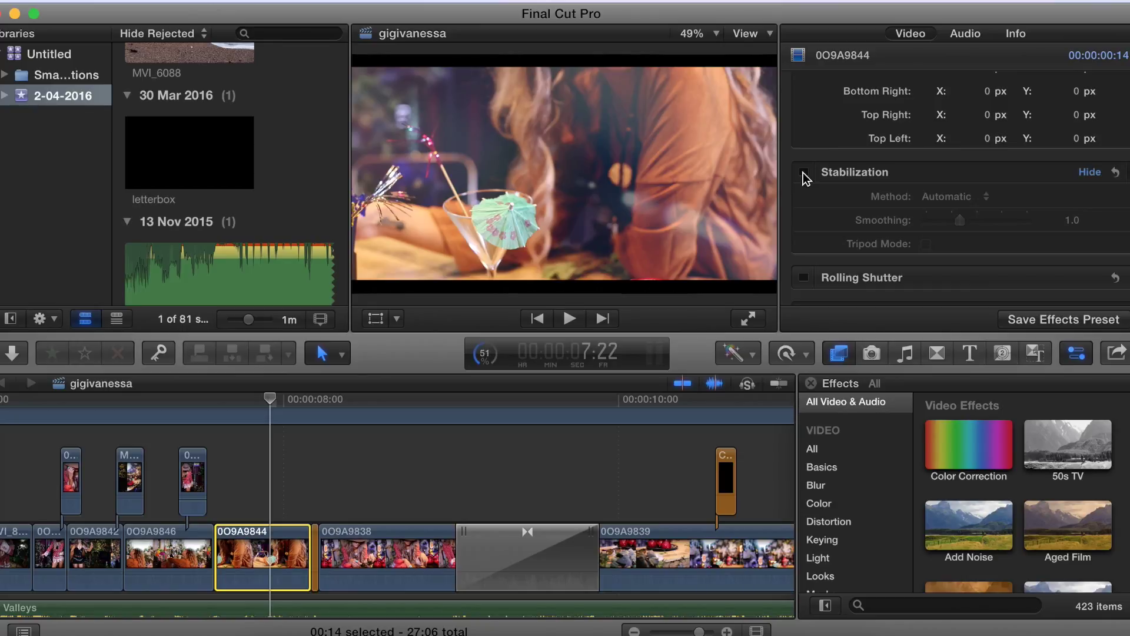
{"action": "left_click", "coordinate": [804, 172]}
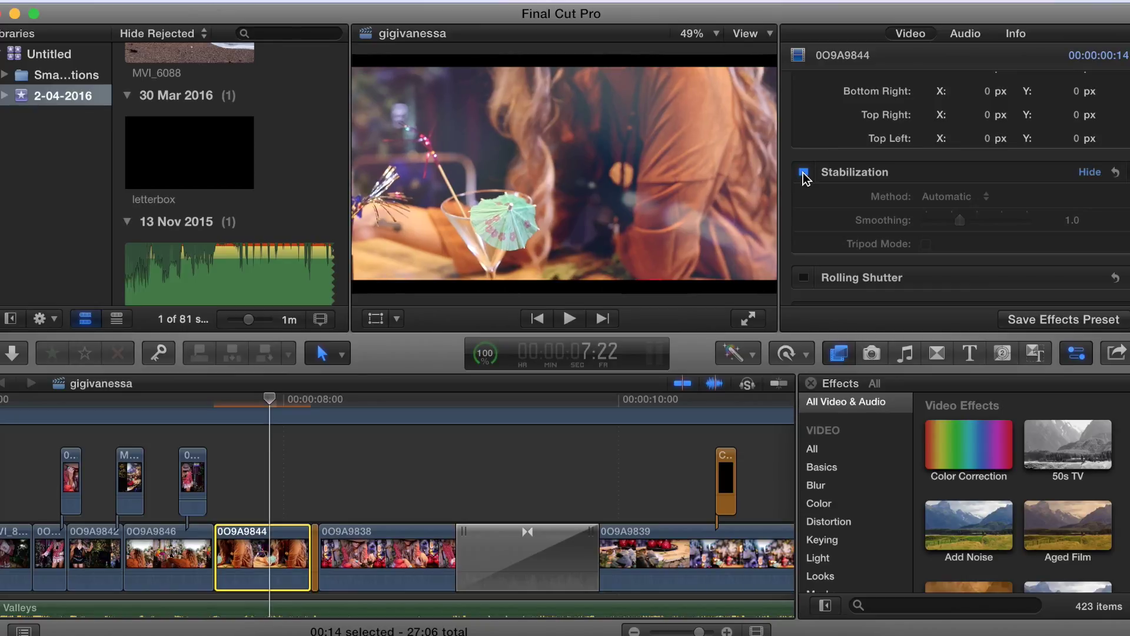
Turn Stabilization off and back on for clip 0O9A9844, and play the clip back to check its motion
{"action": "left_click", "coordinate": [804, 173]}
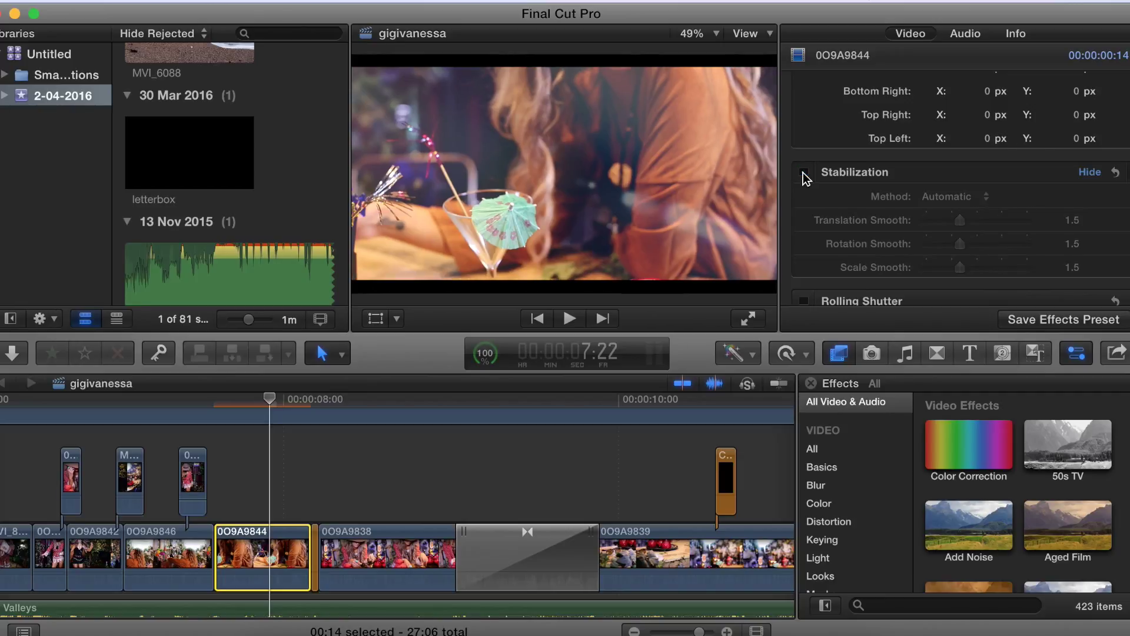
{"action": "left_click", "coordinate": [803, 172]}
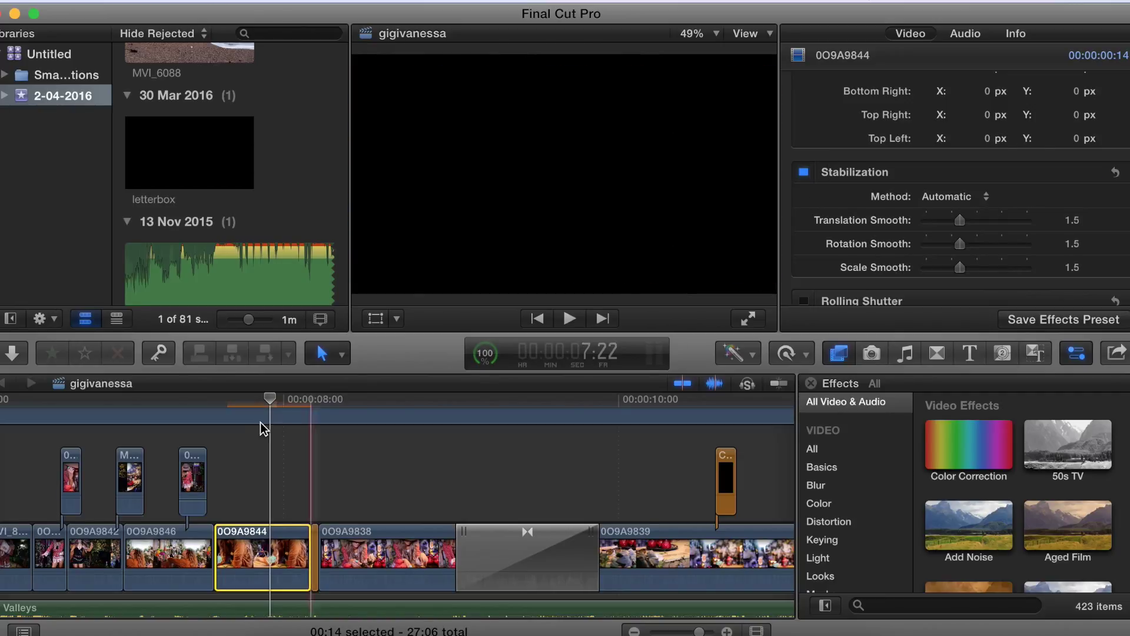
{"action": "left_click", "coordinate": [222, 454]}
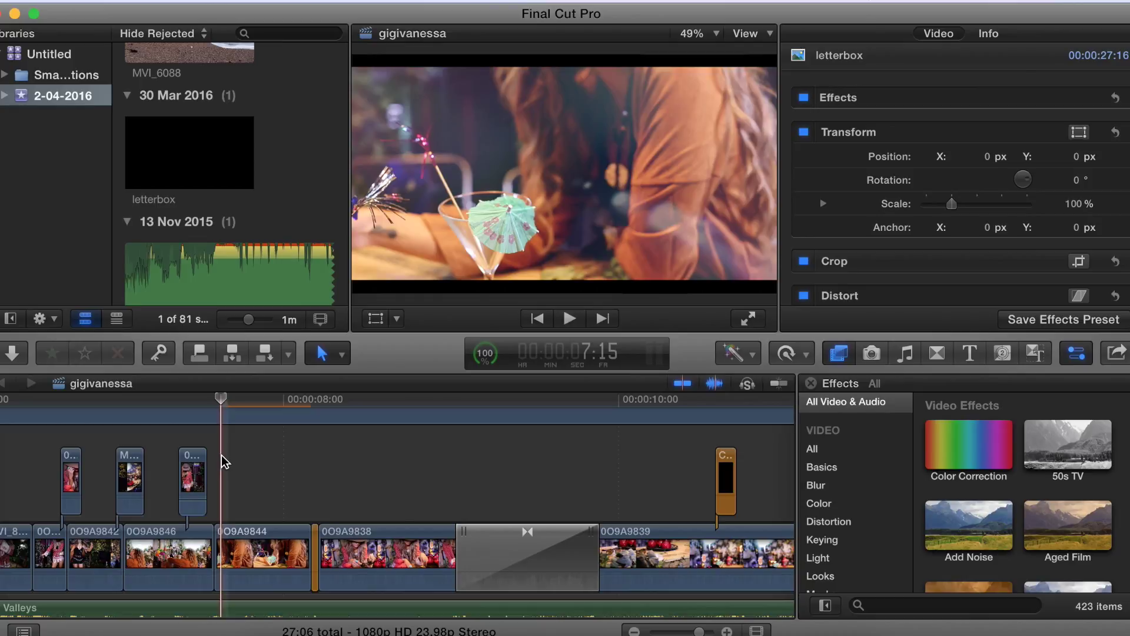
{"action": "key", "text": "space"}
{"action": "left_click_drag", "start_coordinate": [377, 401], "coordinate": [248, 417]}
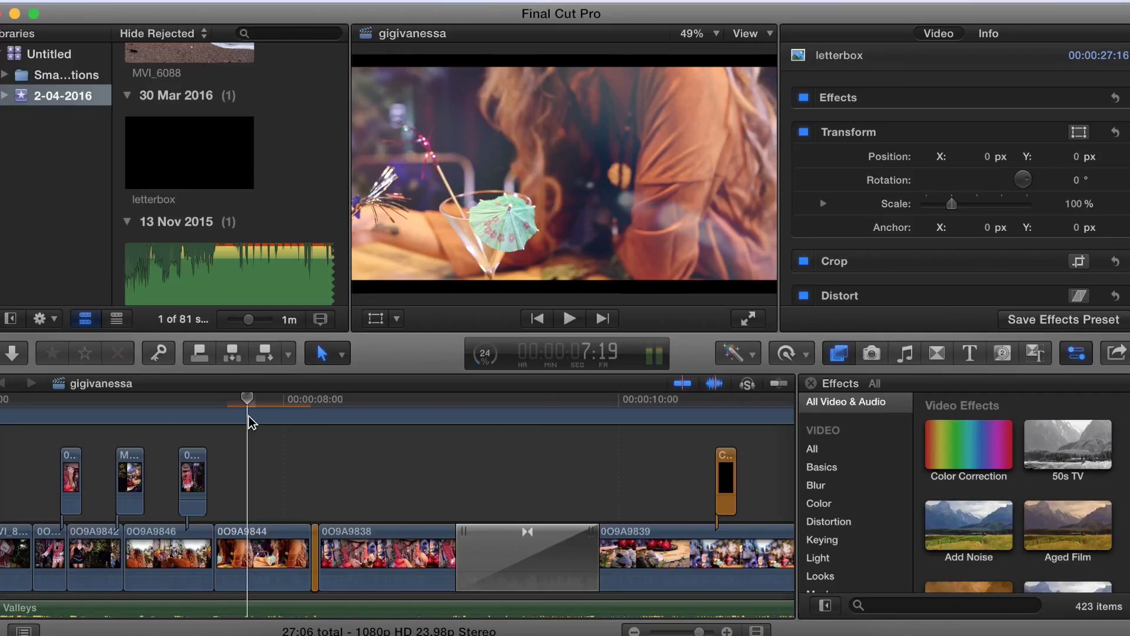
{"action": "scroll", "coordinate": [858, 199], "scroll_direction": "down", "scroll_amount": 10}
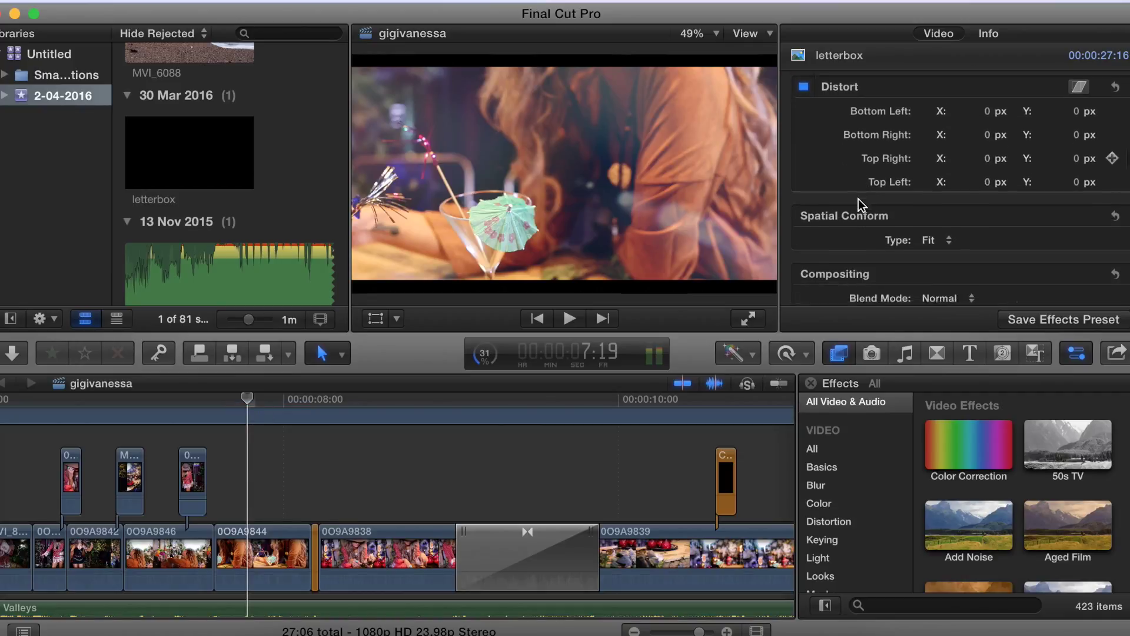
{"action": "scroll", "coordinate": [830, 170], "scroll_direction": "up", "scroll_amount": 10}
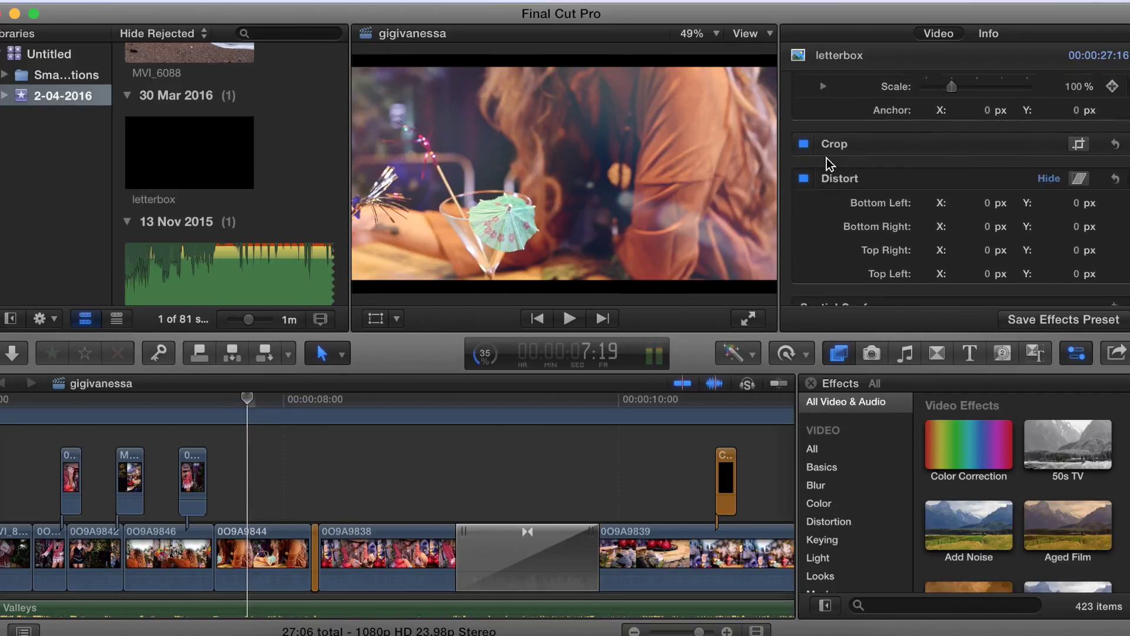
Scrub ahead to the second 0O9A9842 clip after 12:00 and apply the Reverse Normal (-100%) speed to it
{"action": "scroll", "coordinate": [194, 416], "scroll_direction": "right", "scroll_amount": 10}
{"action": "left_click_drag", "start_coordinate": [210, 399], "coordinate": [183, 423]}
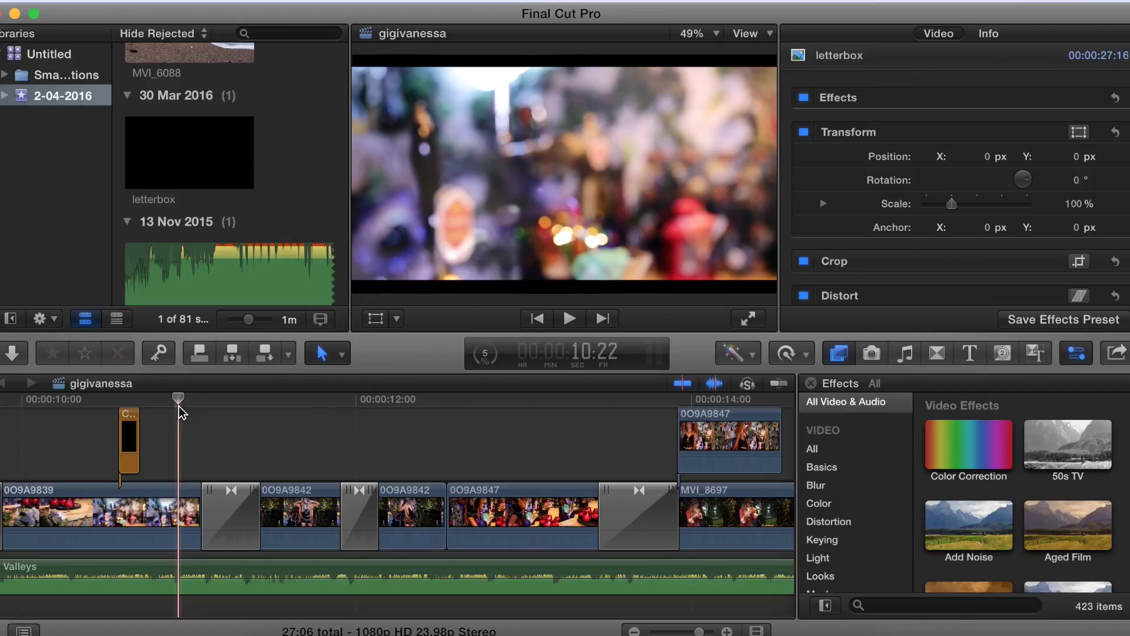
{"action": "left_click_drag", "start_coordinate": [180, 412], "coordinate": [321, 419]}
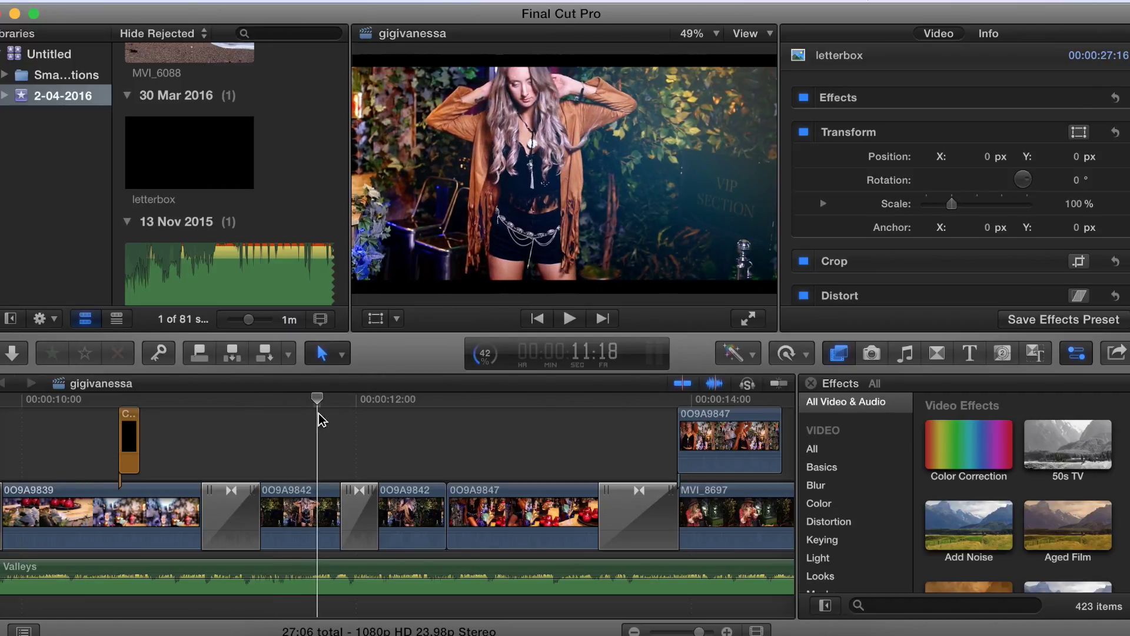
{"action": "left_click_drag", "start_coordinate": [318, 412], "coordinate": [401, 412]}
{"action": "left_click", "coordinate": [402, 513]}
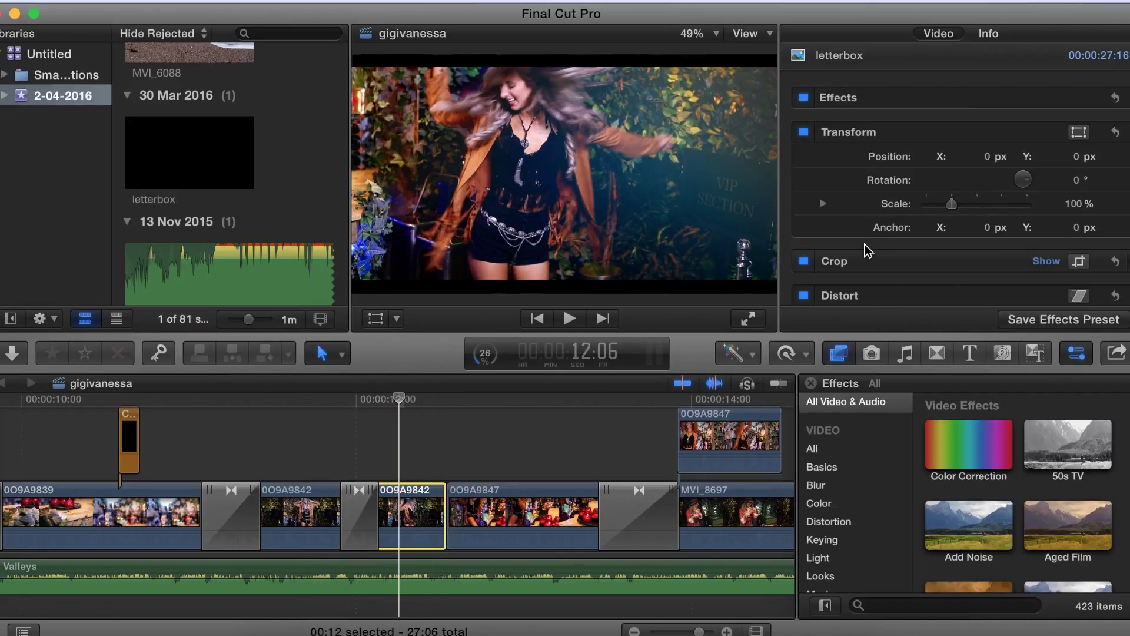
{"action": "left_click", "coordinate": [800, 354]}
{"action": "mouse_move", "coordinate": [893, 380]}
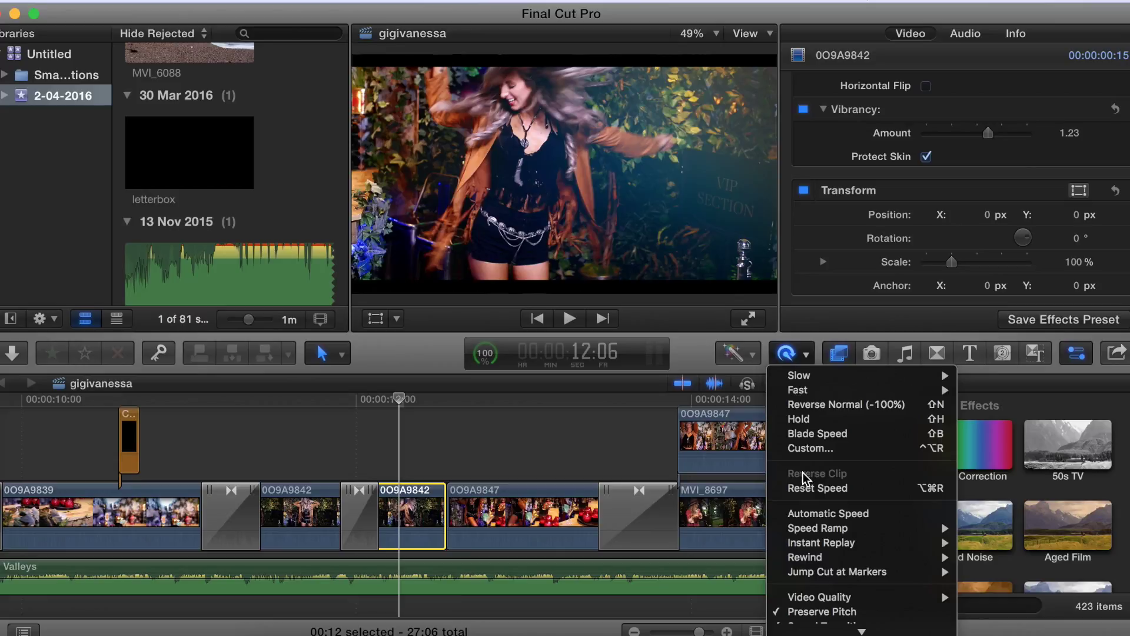
{"action": "left_click", "coordinate": [831, 404]}
Play the timeline from the reversed 0O9A9842 clip into clip 0O9A9847
{"action": "left_click_drag", "start_coordinate": [440, 425], "coordinate": [478, 444]}
{"action": "key", "text": "space"}
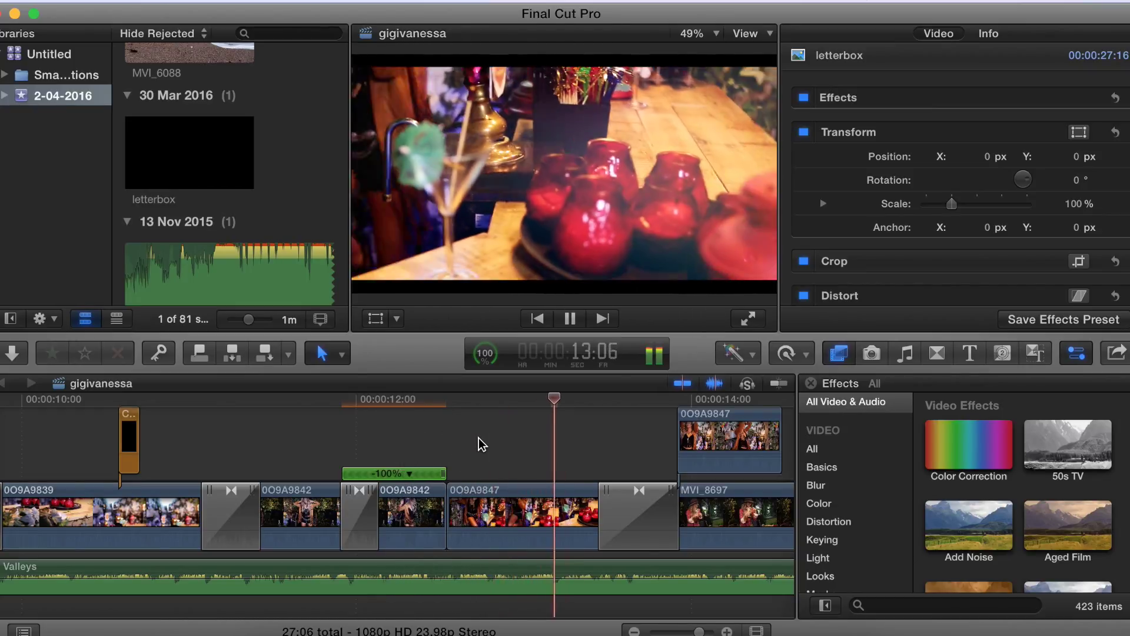
{"action": "key", "text": "space"}
Retime the main storyline clip 0O9A9847 before MVI_8697 to Normal (100%) speed
{"action": "left_click_drag", "start_coordinate": [628, 399], "coordinate": [469, 429]}
{"action": "scroll", "coordinate": [473, 433], "scroll_direction": "right", "scroll_amount": 3}
{"action": "scroll", "coordinate": [469, 433], "scroll_direction": "up", "scroll_amount": 4}
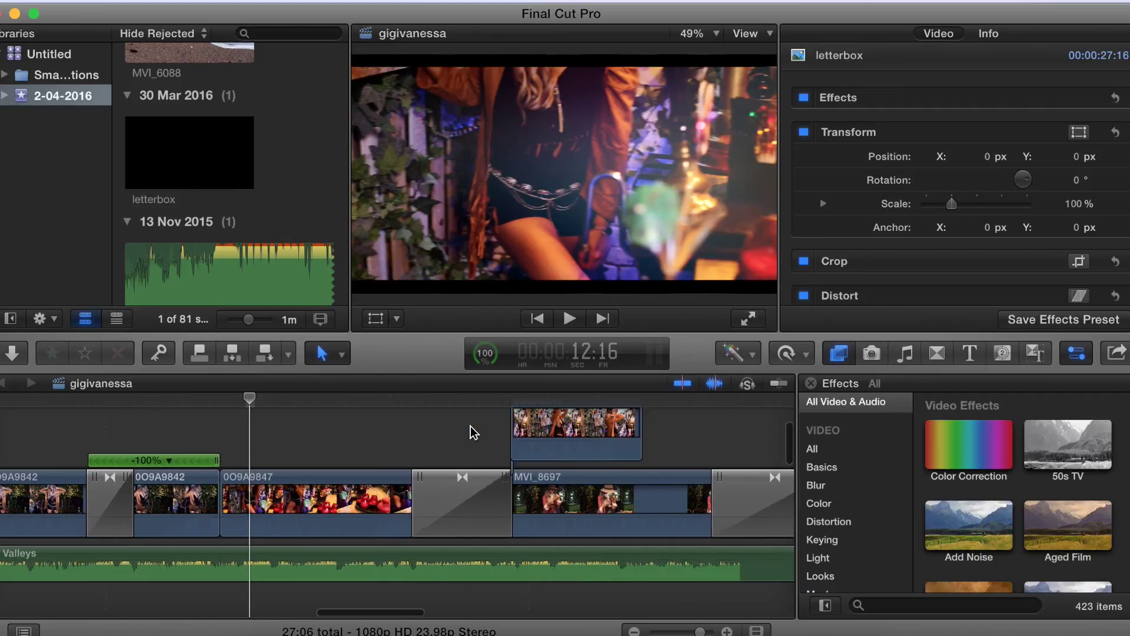
{"action": "left_click", "coordinate": [410, 488]}
{"action": "left_click", "coordinate": [787, 353]}
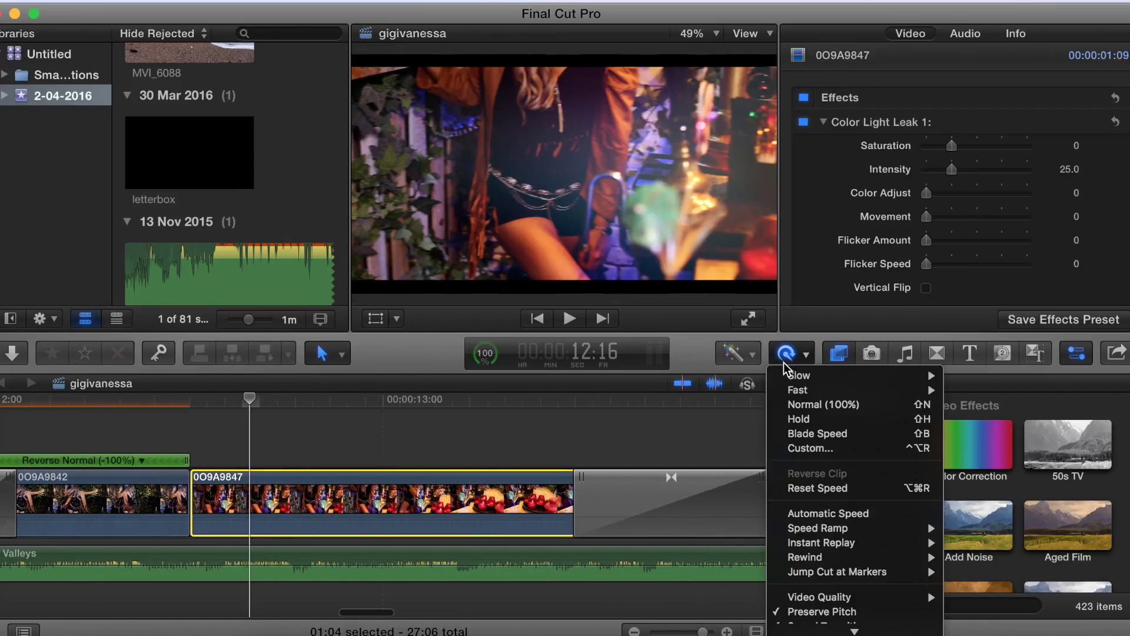
{"action": "left_click", "coordinate": [828, 403]}
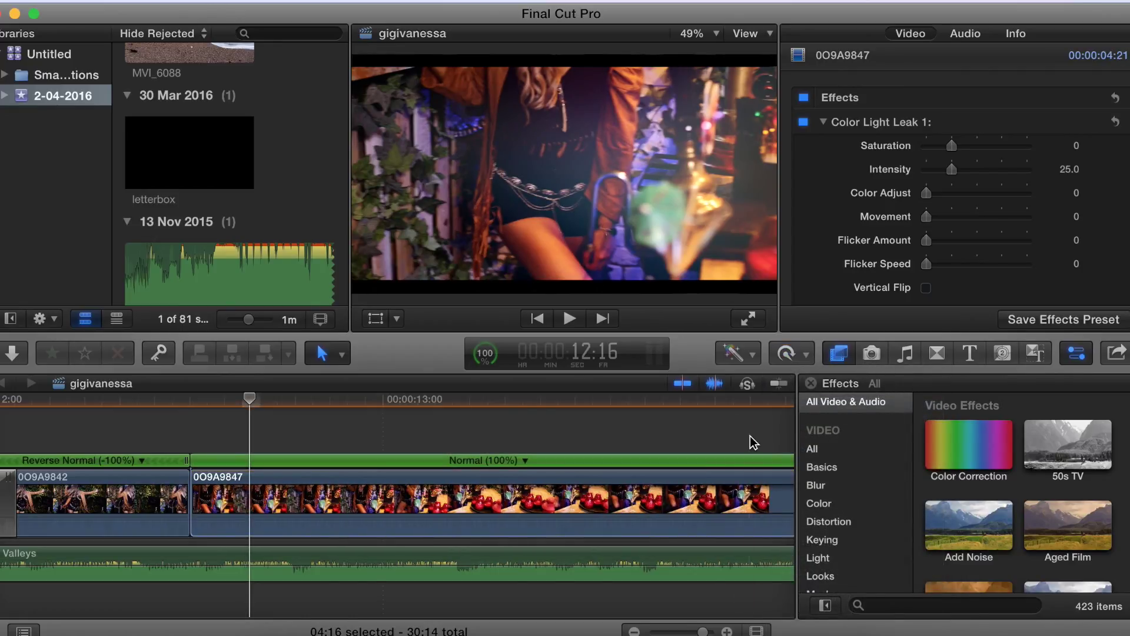
Select a range of about 01:20 within clip 0O9A9847, apply a Fast speed preset to it and scrub through the clip
{"action": "key", "text": "space"}
{"action": "key", "text": "super+minus"}
{"action": "key", "text": "super+minus"}
{"action": "scroll", "coordinate": [694, 424], "scroll_direction": "right", "scroll_amount": 10}
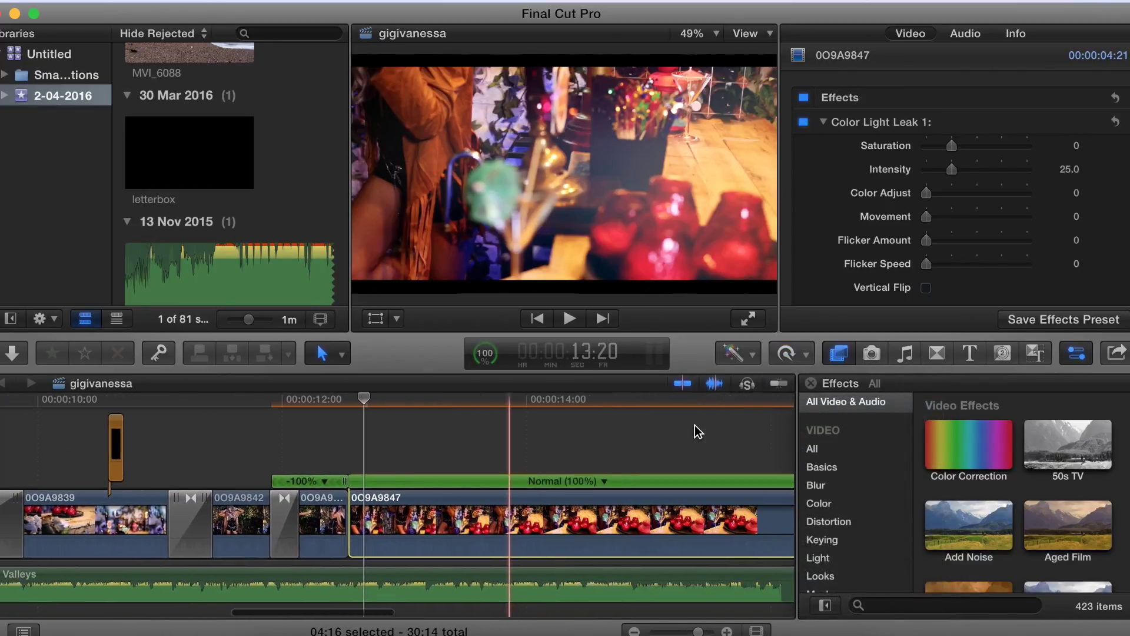
{"action": "left_click_drag", "start_coordinate": [152, 412], "coordinate": [177, 468]}
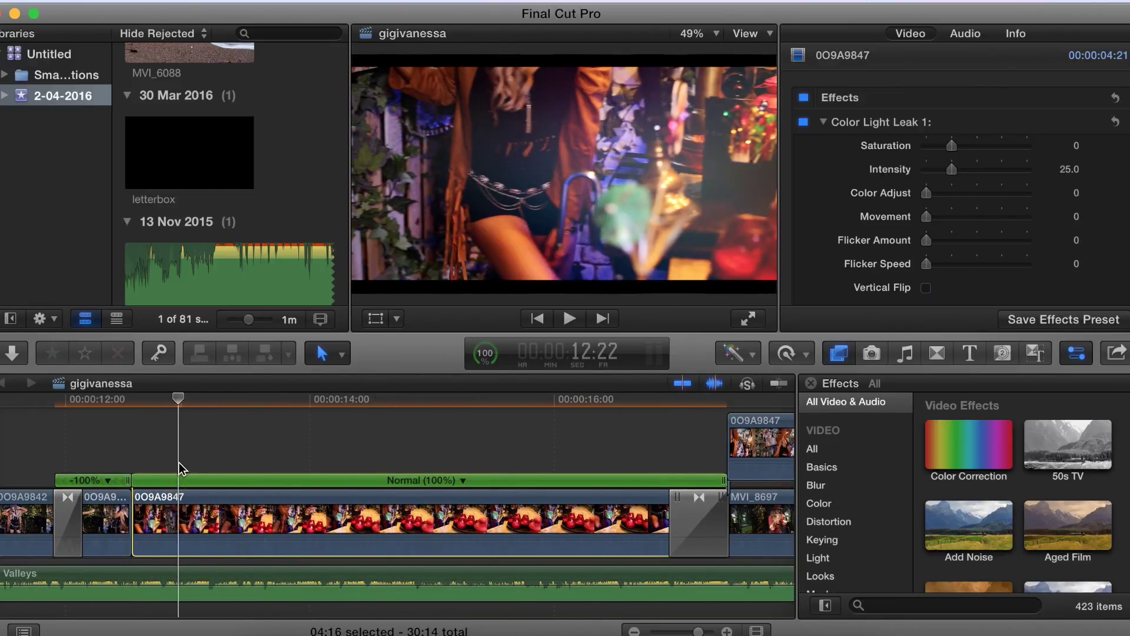
{"action": "left_click", "coordinate": [342, 353]}
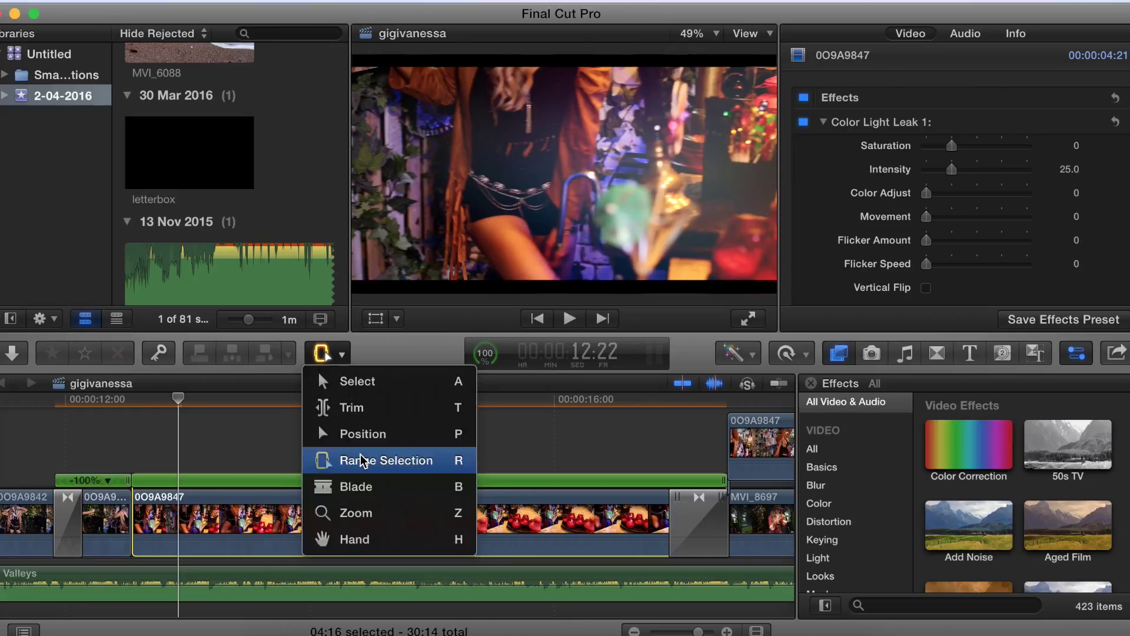
{"action": "left_click", "coordinate": [363, 459]}
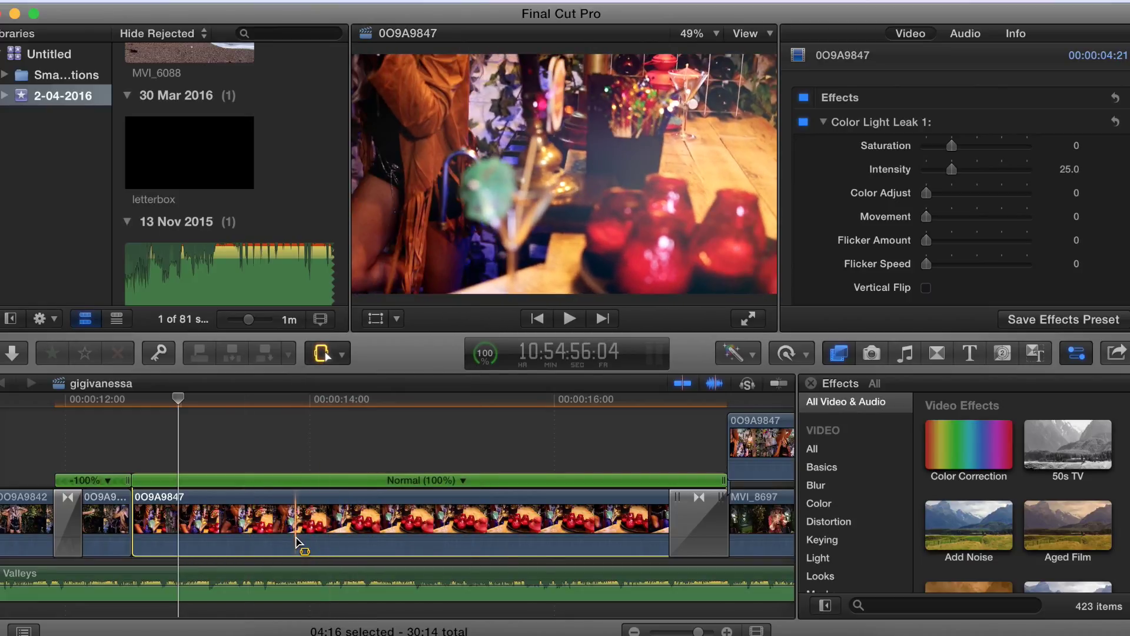
{"action": "left_click_drag", "start_coordinate": [319, 532], "coordinate": [542, 532]}
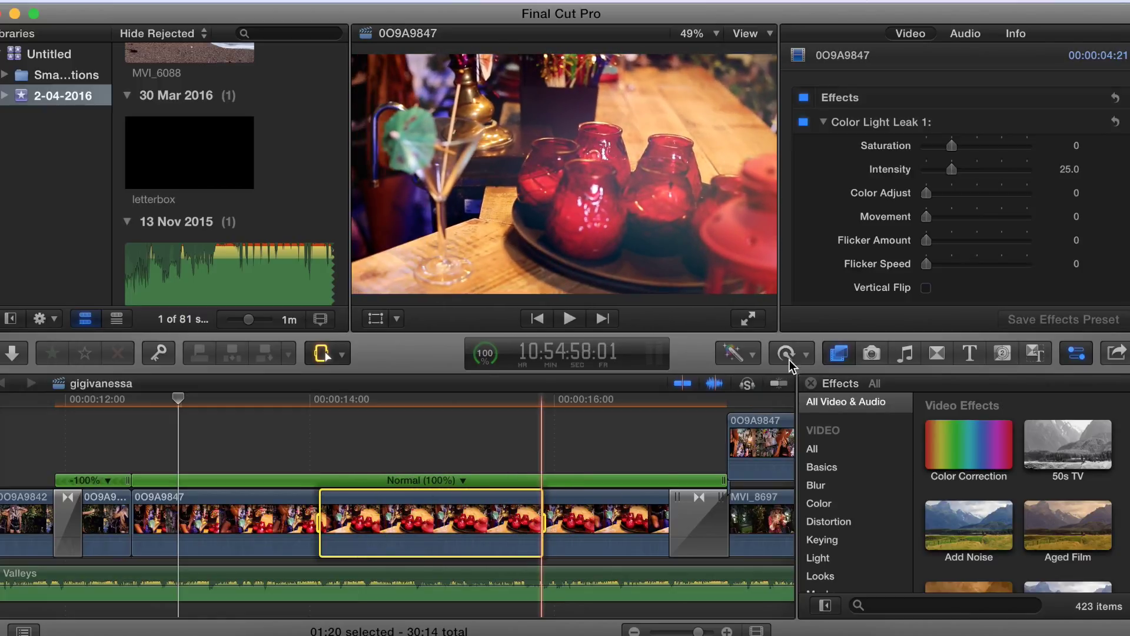
{"action": "left_click", "coordinate": [787, 355]}
{"action": "mouse_move", "coordinate": [809, 392]}
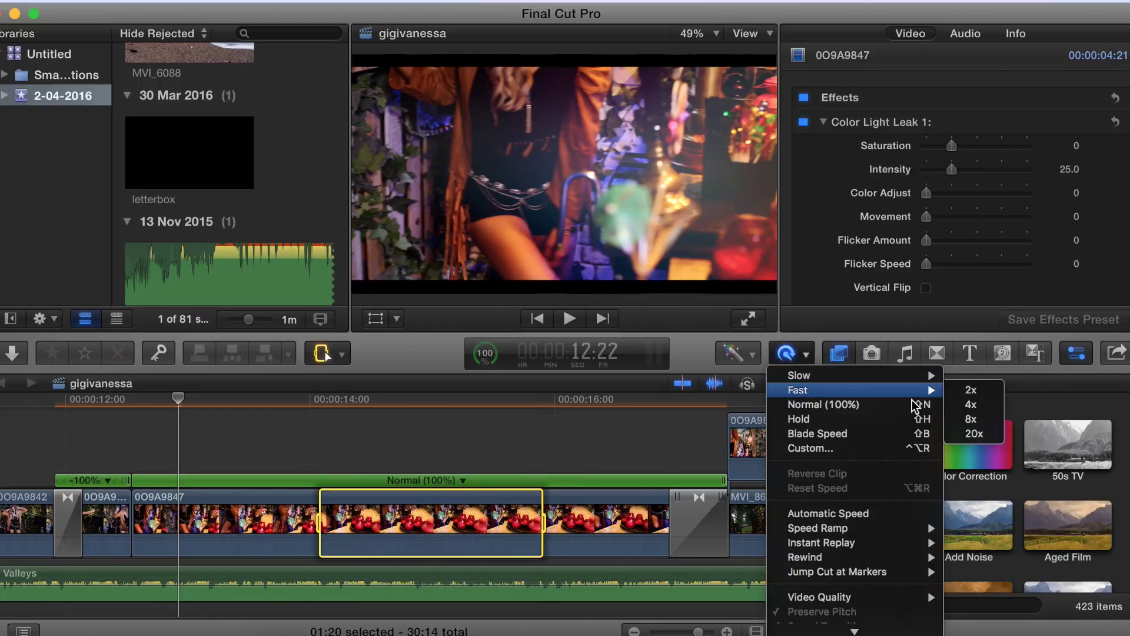
{"action": "left_click", "coordinate": [990, 414]}
{"action": "left_click_drag", "start_coordinate": [180, 399], "coordinate": [476, 402]}
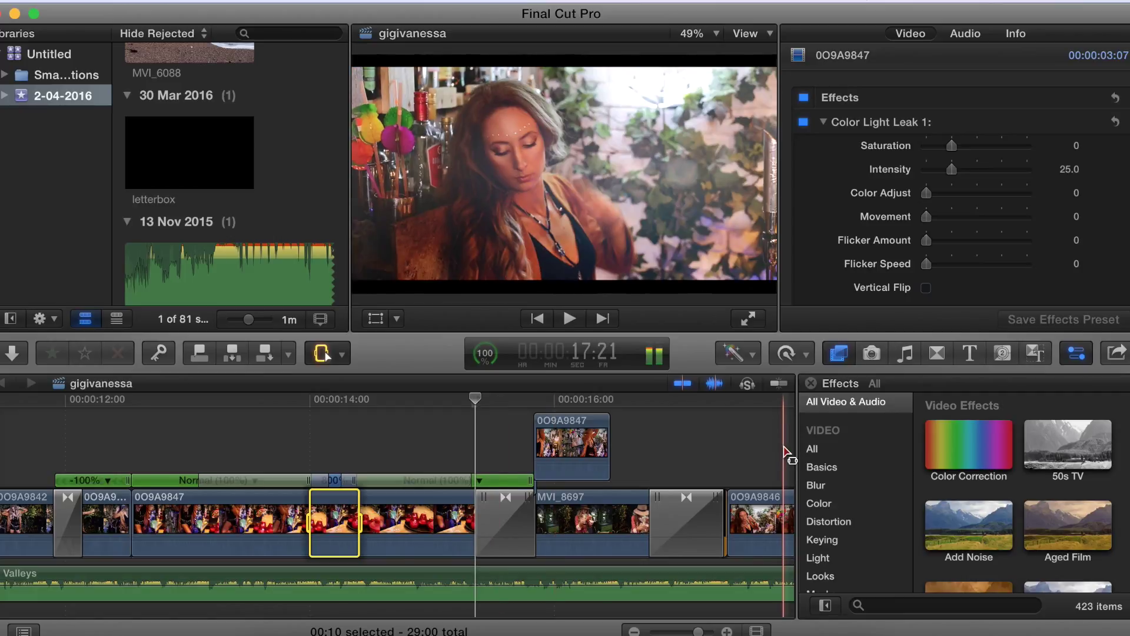
Search the video effects for "hand" and apply the Handheld effect to clip 0O9A9847
{"action": "scroll", "coordinate": [876, 474], "scroll_direction": "down", "scroll_amount": 3}
{"action": "scroll", "coordinate": [876, 475], "scroll_direction": "up", "scroll_amount": 3}
{"action": "scroll", "coordinate": [850, 406], "scroll_direction": "down", "scroll_amount": 6}
{"action": "left_click", "coordinate": [904, 606]}
{"action": "type", "text": "hand"}
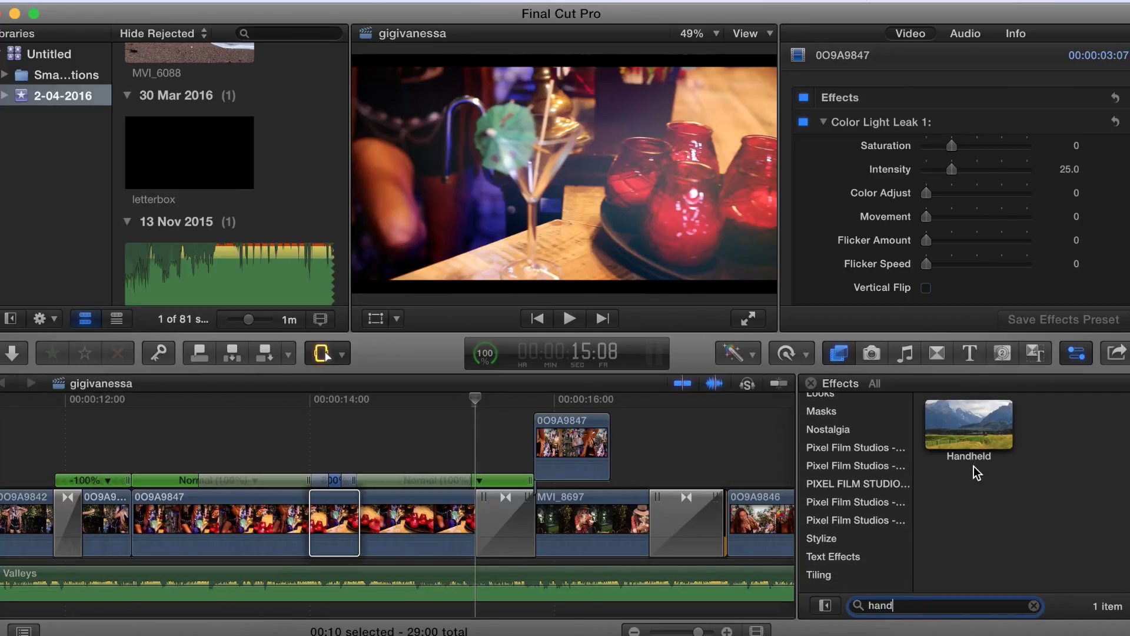
{"action": "left_click_drag", "start_coordinate": [966, 439], "coordinate": [399, 523]}
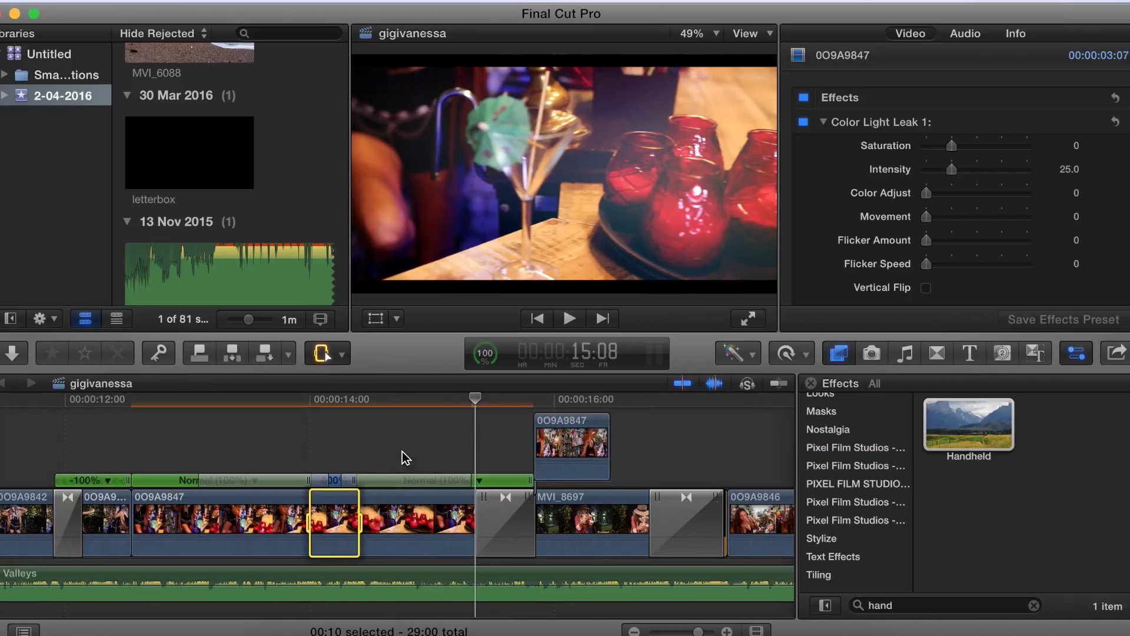
Set the Handheld effect on clip 0O9A9847 to Shakiness 50.0 and Distance 89.44
{"action": "left_click", "coordinate": [422, 475]}
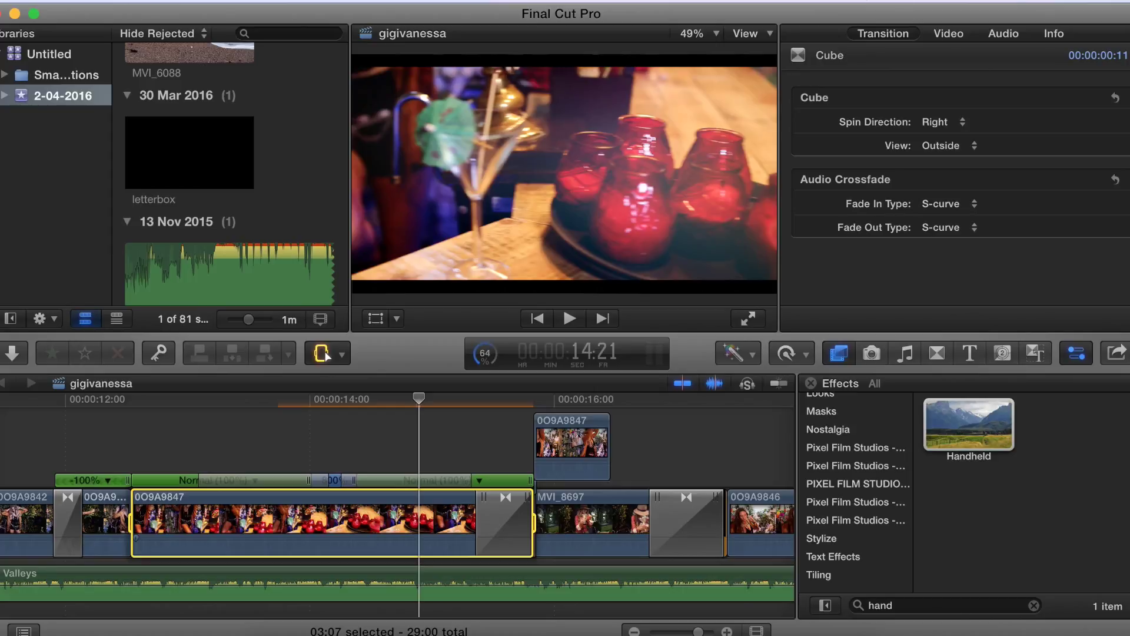
{"action": "left_click", "coordinate": [713, 189]}
{"action": "scroll", "coordinate": [938, 112], "scroll_direction": "down", "scroll_amount": 1}
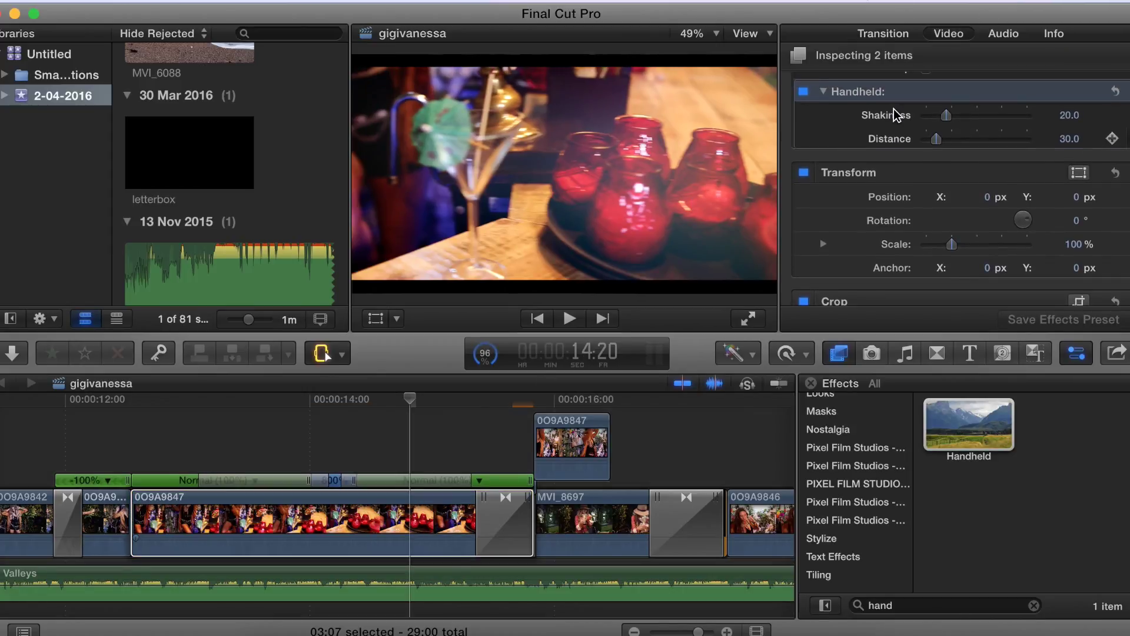
{"action": "left_click_drag", "start_coordinate": [947, 115], "coordinate": [957, 141]}
Scrub and play through clip 0O9A9847 to review its speed changes and camera movement
{"action": "left_click_drag", "start_coordinate": [410, 401], "coordinate": [246, 438]}
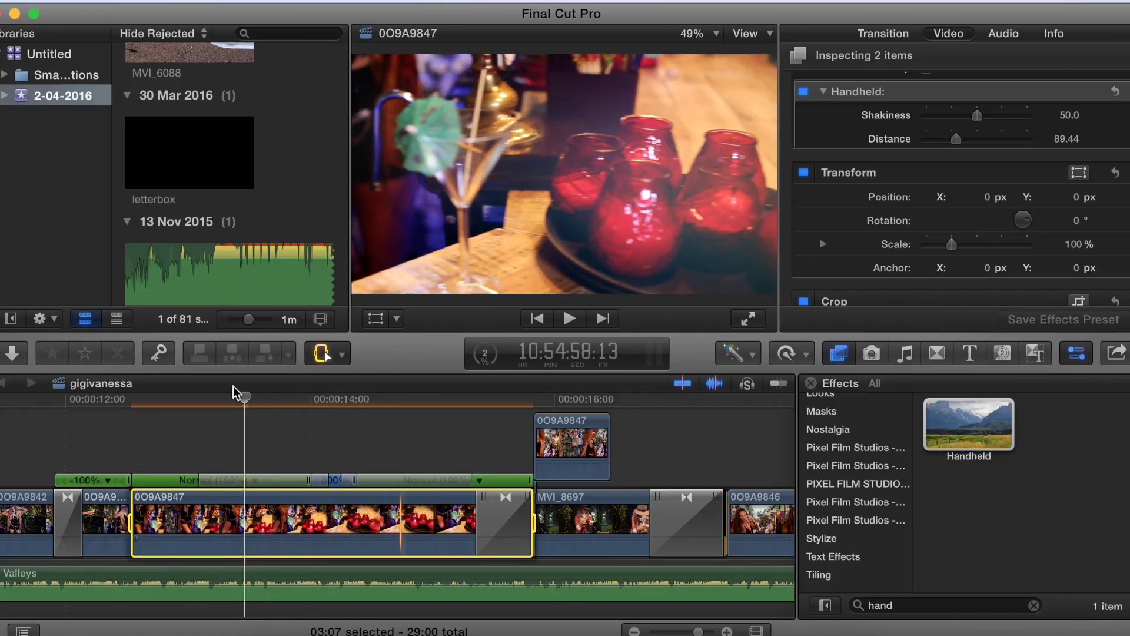
{"action": "left_click", "coordinate": [246, 402]}
{"action": "left_click_drag", "start_coordinate": [246, 401], "coordinate": [207, 402]}
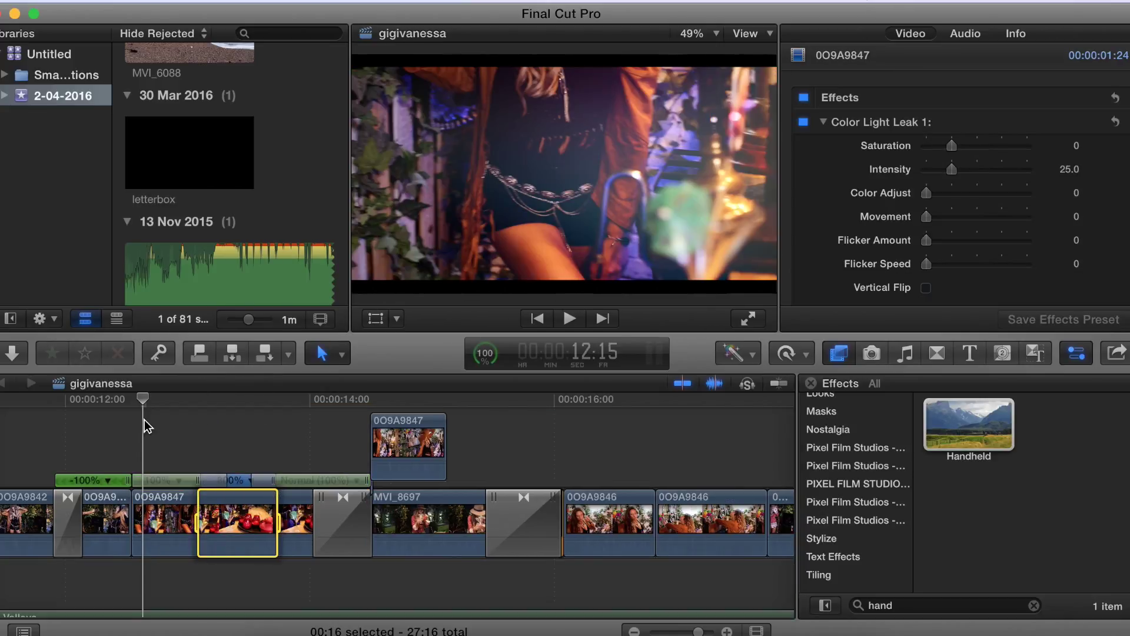
{"action": "key", "text": "space"}
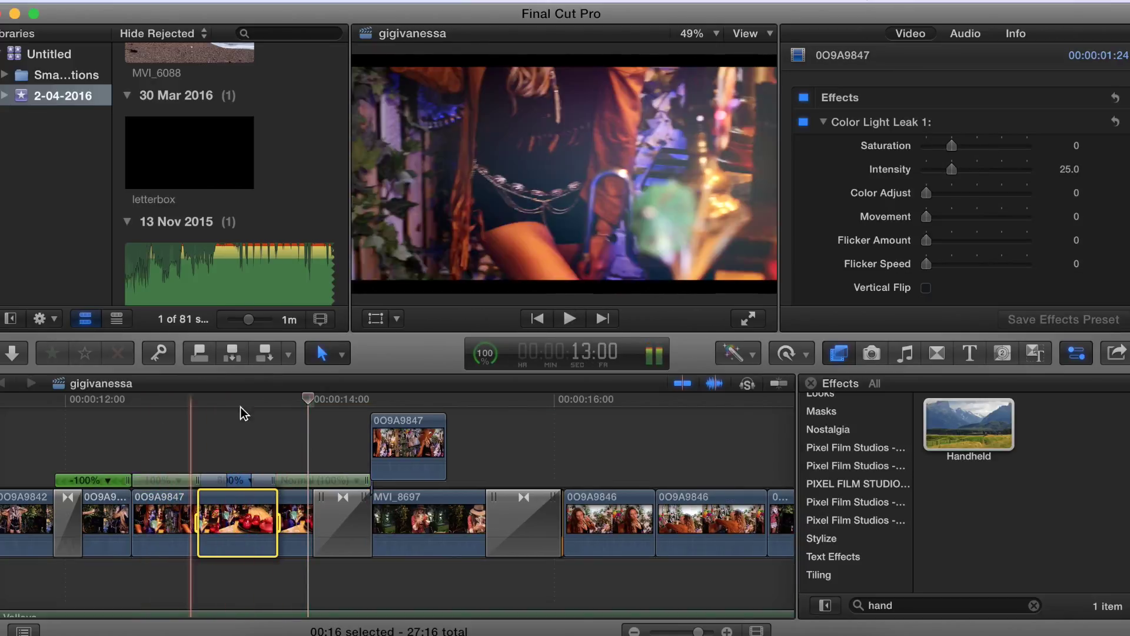
{"action": "left_click_drag", "start_coordinate": [177, 425], "coordinate": [157, 432]}
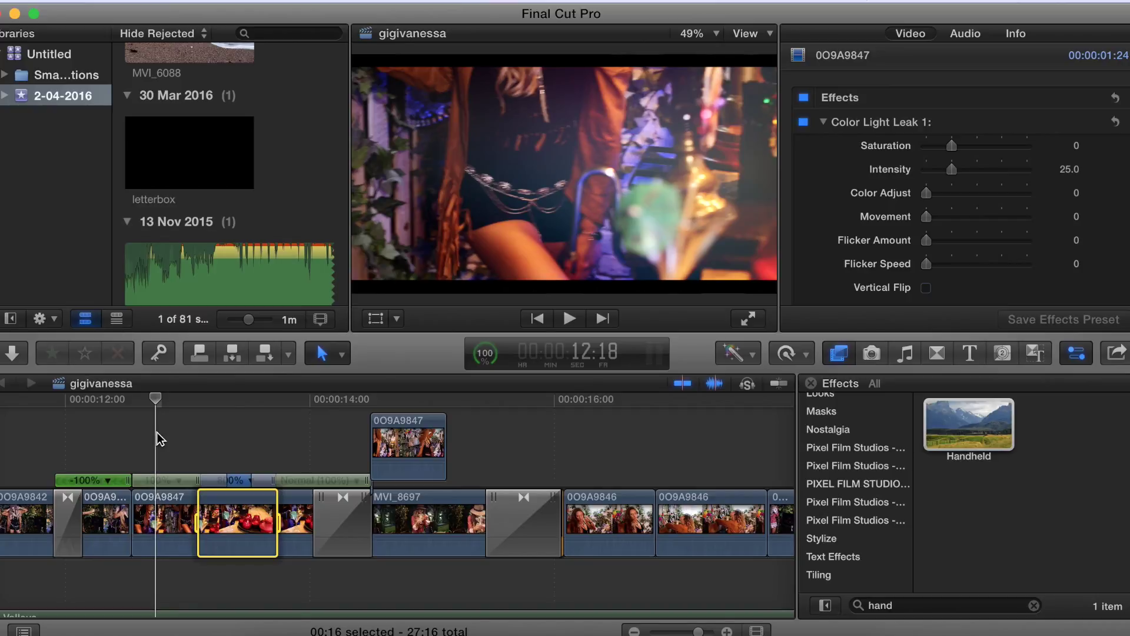
Play clip 0O9A9847 from about 12:18 and again from about 13:08 to check its movement up to the transition
{"action": "key", "text": "space"}
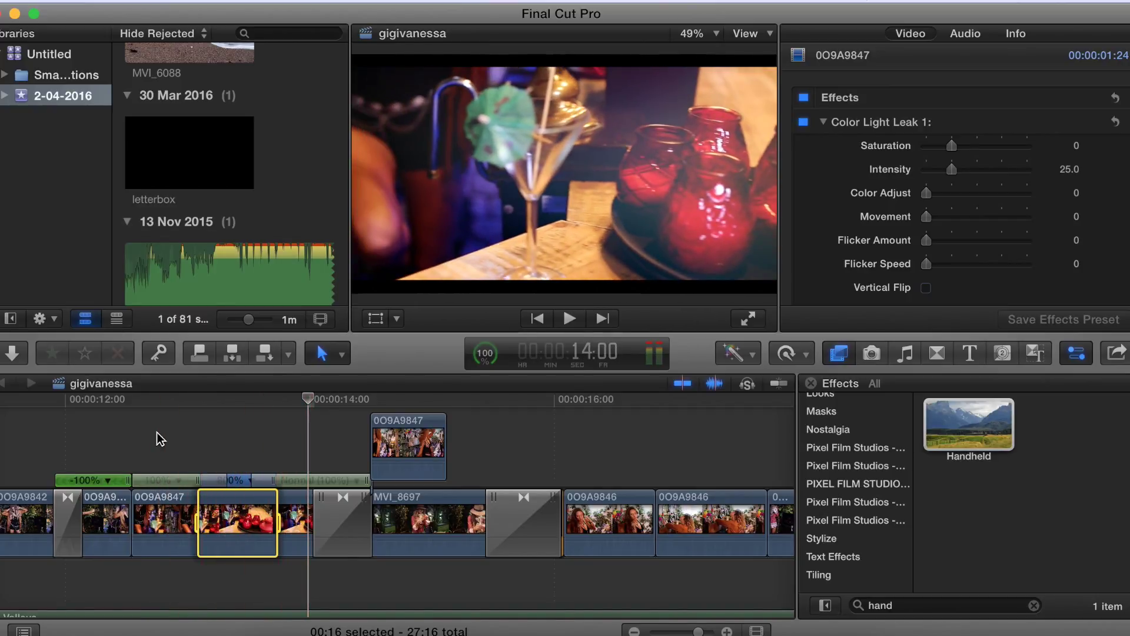
{"action": "left_click", "coordinate": [227, 409]}
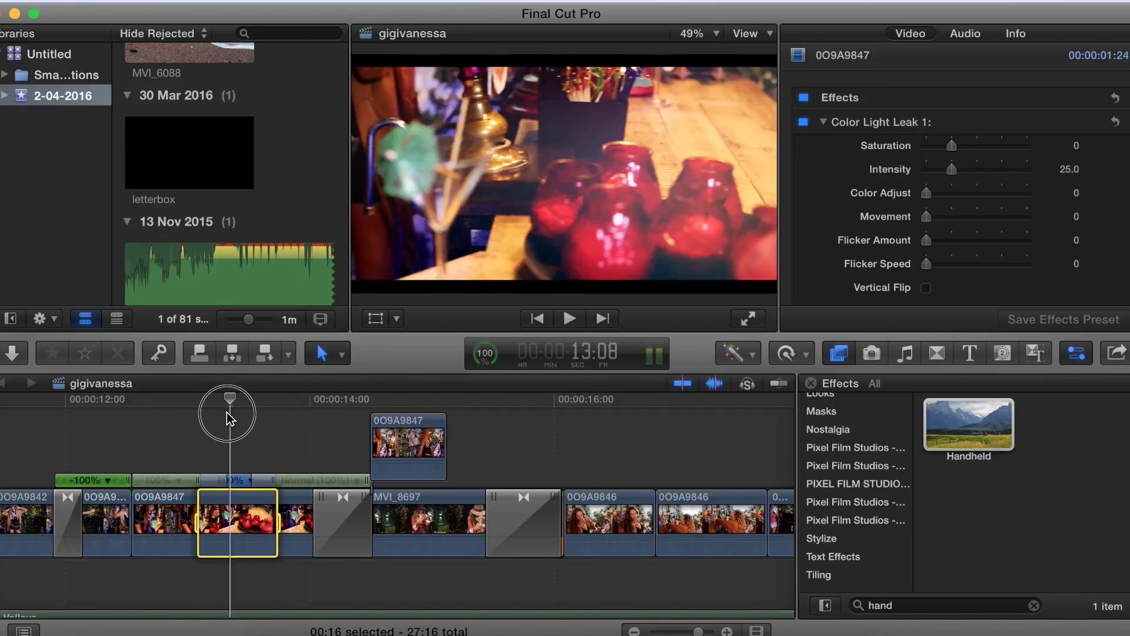
{"action": "key", "text": "space"}
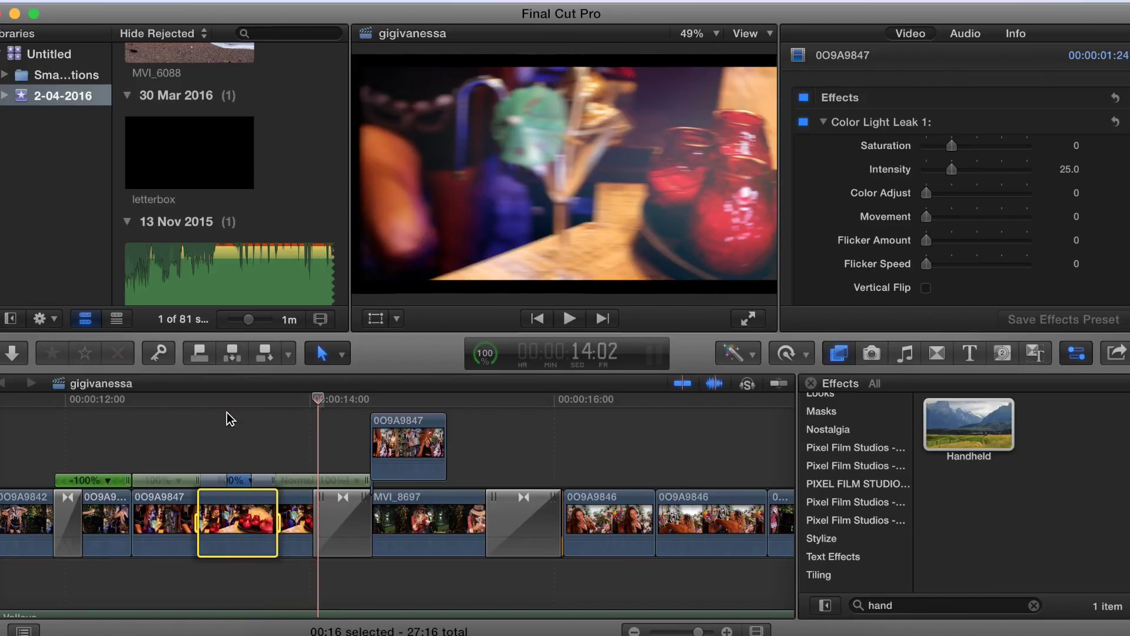
{"action": "key", "text": "space"}
Replay the end of clip 0O9A9847 and shift the transition between it and MVI_8697 slightly earlier
{"action": "left_click", "coordinate": [145, 451]}
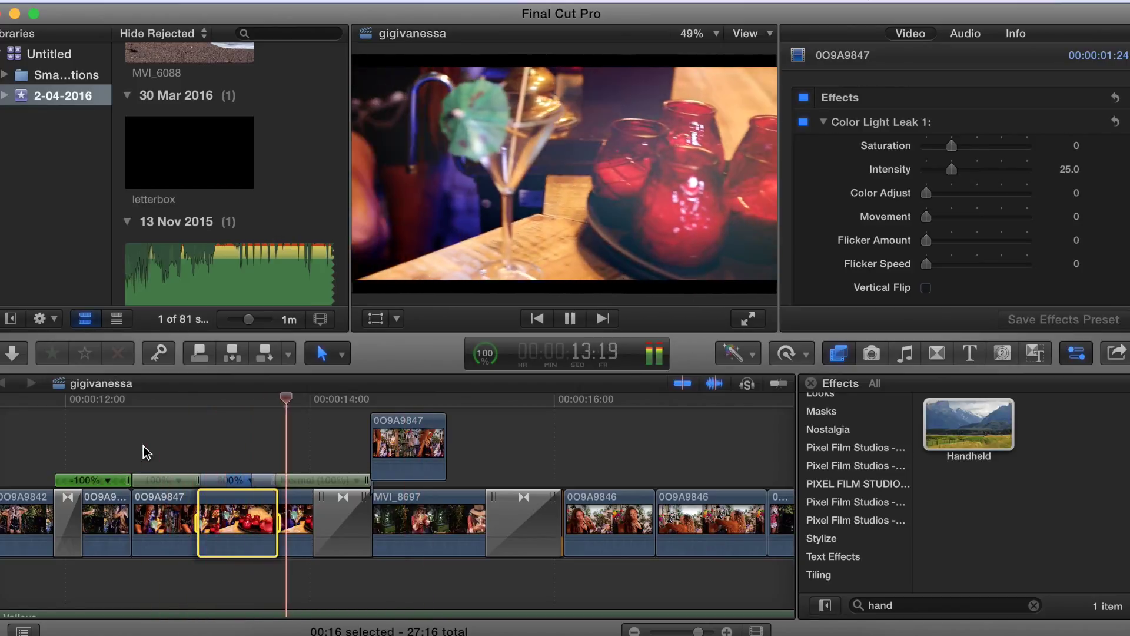
{"action": "key", "text": "space"}
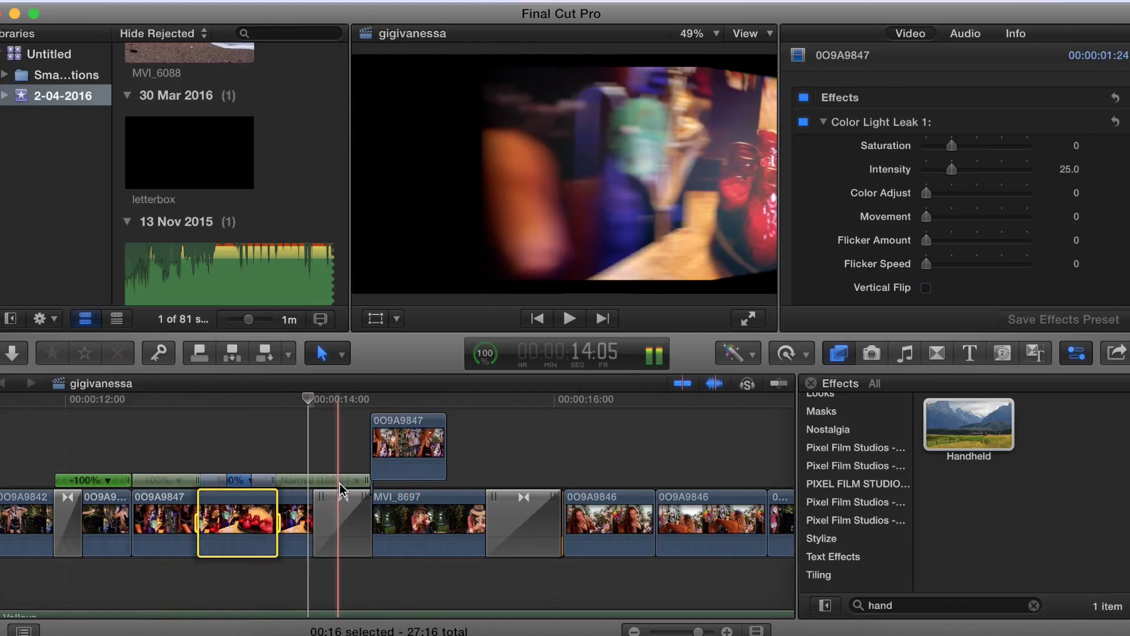
{"action": "left_click", "coordinate": [340, 503]}
{"action": "left_click_drag", "start_coordinate": [338, 500], "coordinate": [327, 500]}
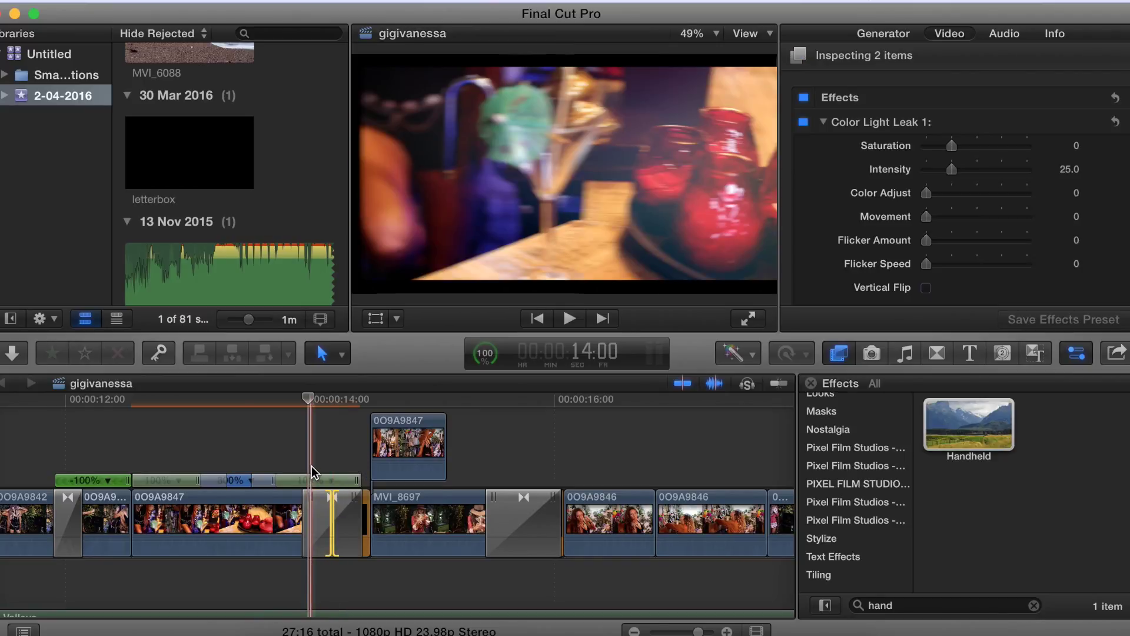
Open the Color Board for clip 0O9A9847 and adjust its color tint, mainly nudging the highlights slightly toward blue
{"action": "left_click", "coordinate": [196, 518]}
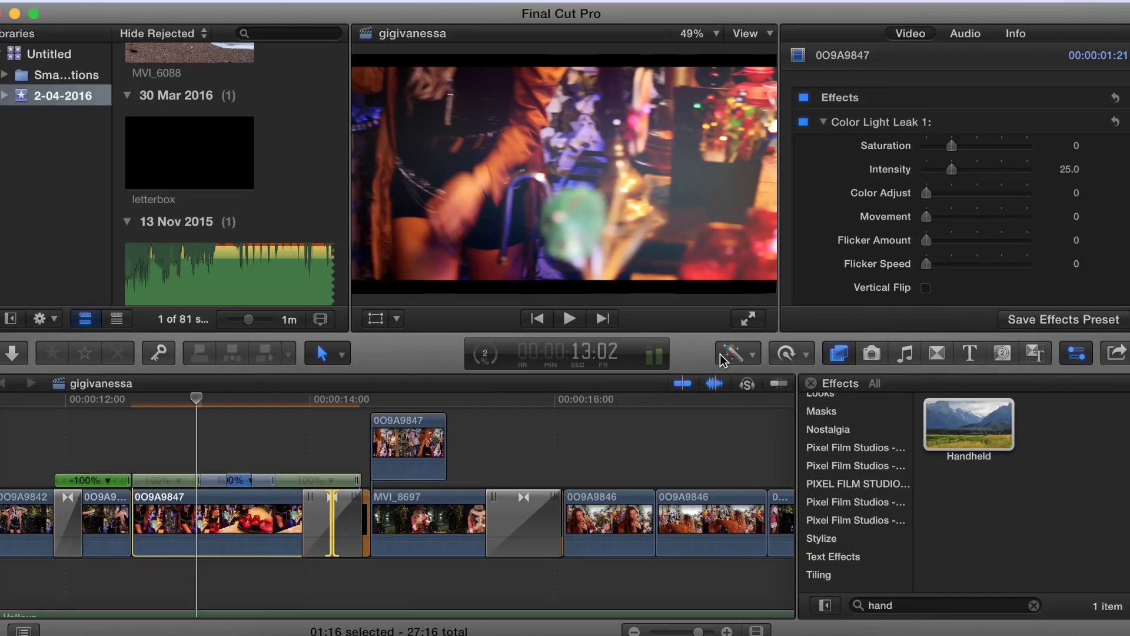
{"action": "left_click", "coordinate": [475, 2]}
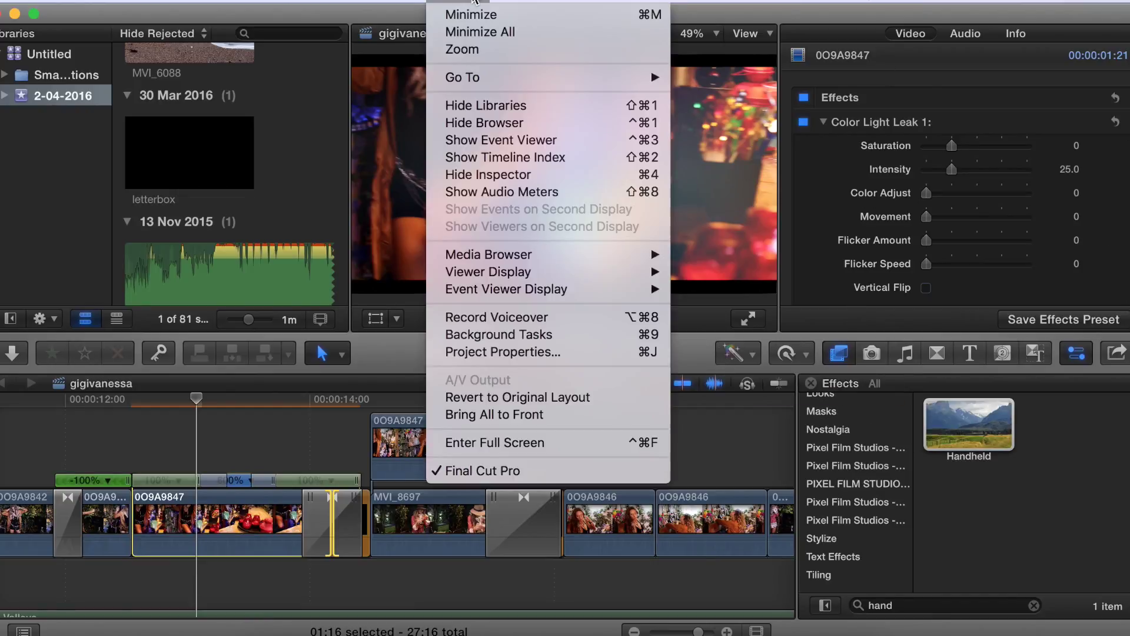
{"action": "mouse_move", "coordinate": [504, 77]}
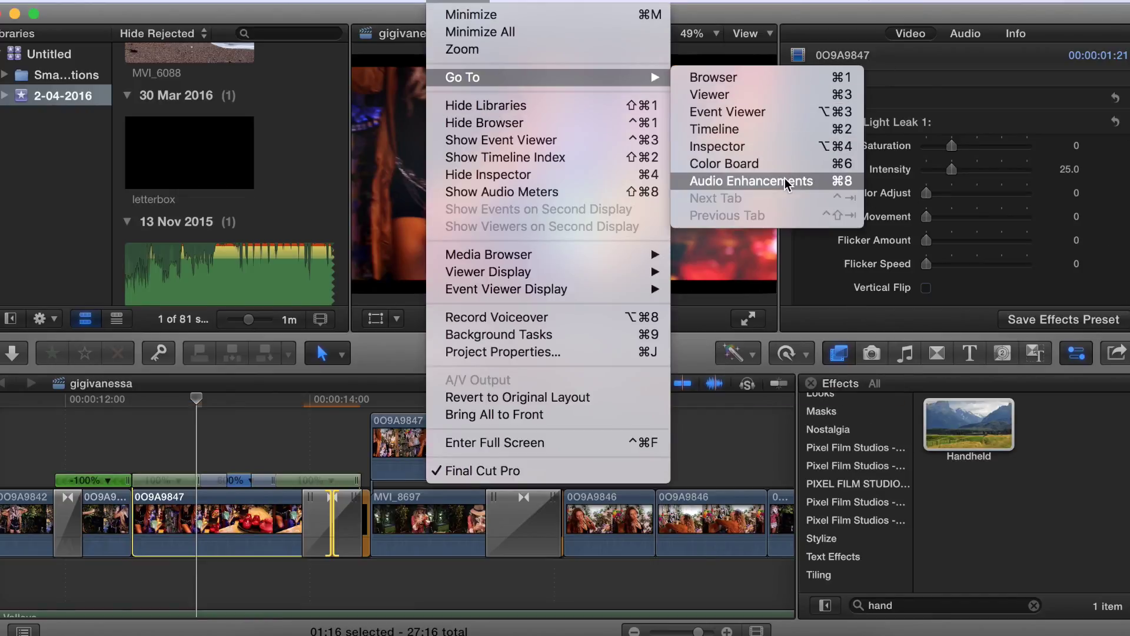
{"action": "left_click", "coordinate": [760, 161]}
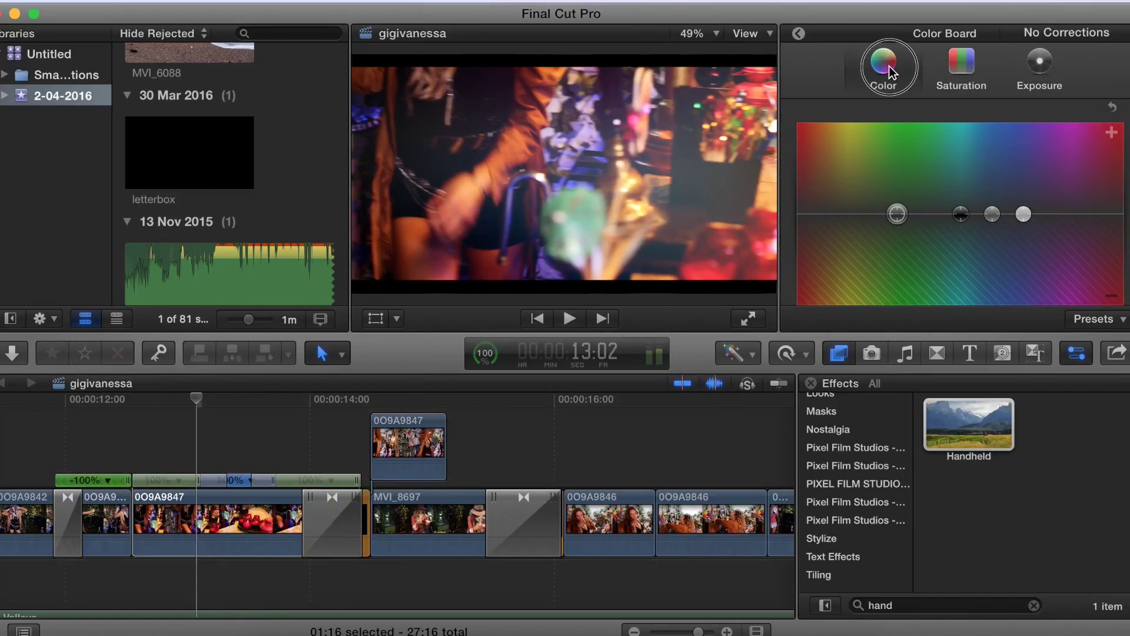
{"action": "left_click_drag", "start_coordinate": [1021, 203], "coordinate": [936, 188]}
{"action": "left_click_drag", "start_coordinate": [1009, 179], "coordinate": [962, 214]}
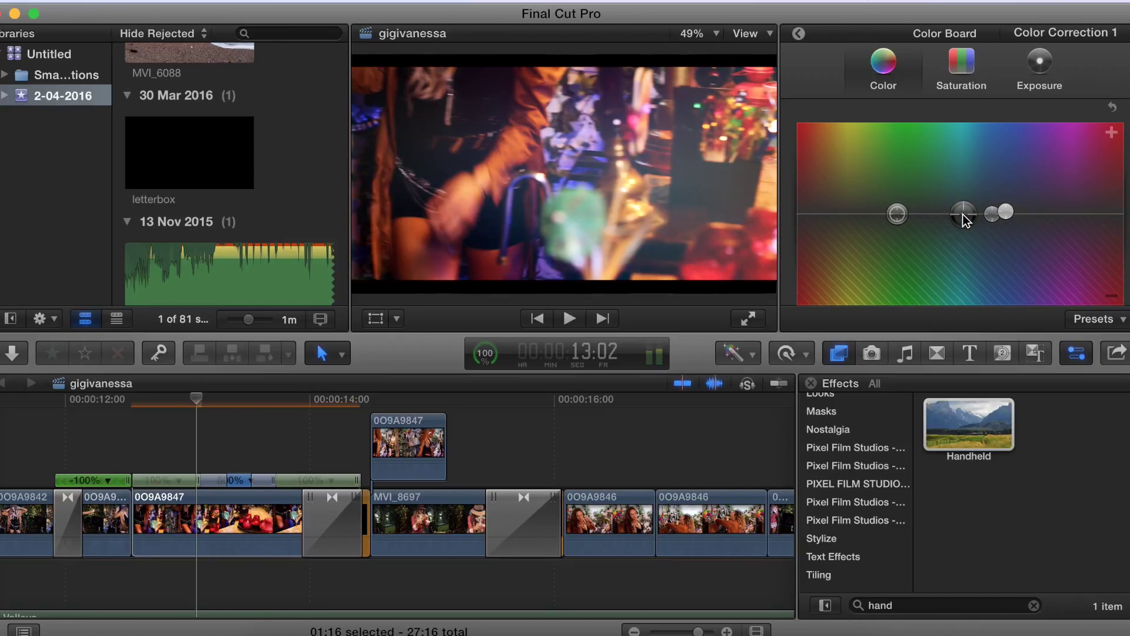
Try out the global saturation control for clip 0O9A9847 and show the Color Board's exposure controls
{"action": "left_click", "coordinate": [950, 83]}
{"action": "mouse_move", "coordinate": [805, 222]}
{"action": "left_mouse_down"}
{"action": "mouse_move", "coordinate": [804, 189]}
{"action": "mouse_move", "coordinate": [810, 214]}
{"action": "left_mouse_up"}
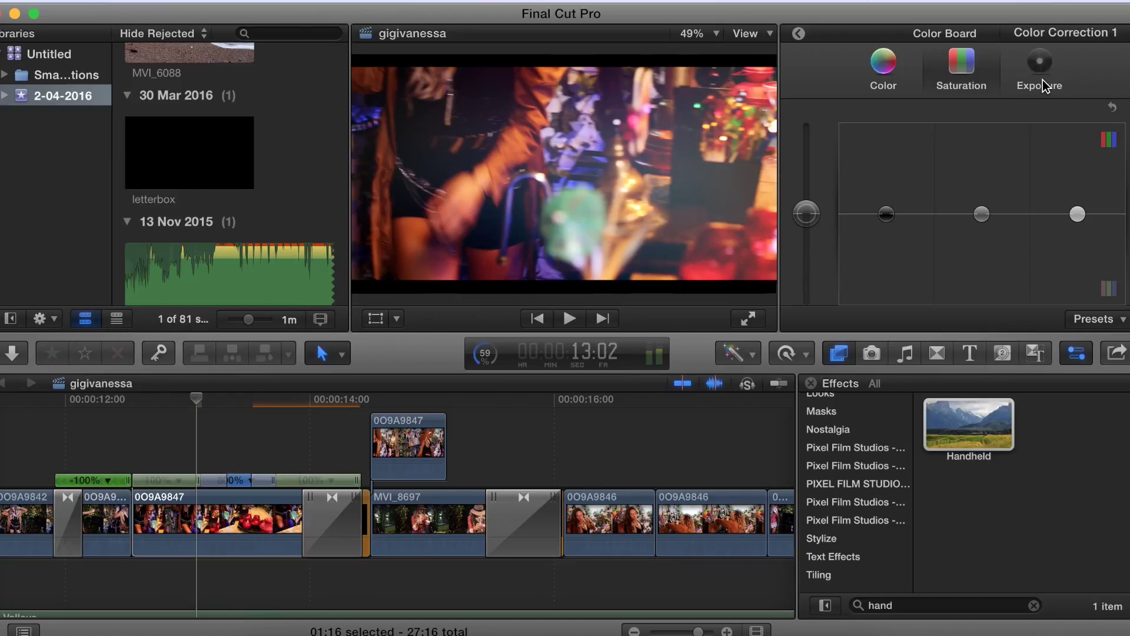
{"action": "left_click", "coordinate": [1043, 80]}
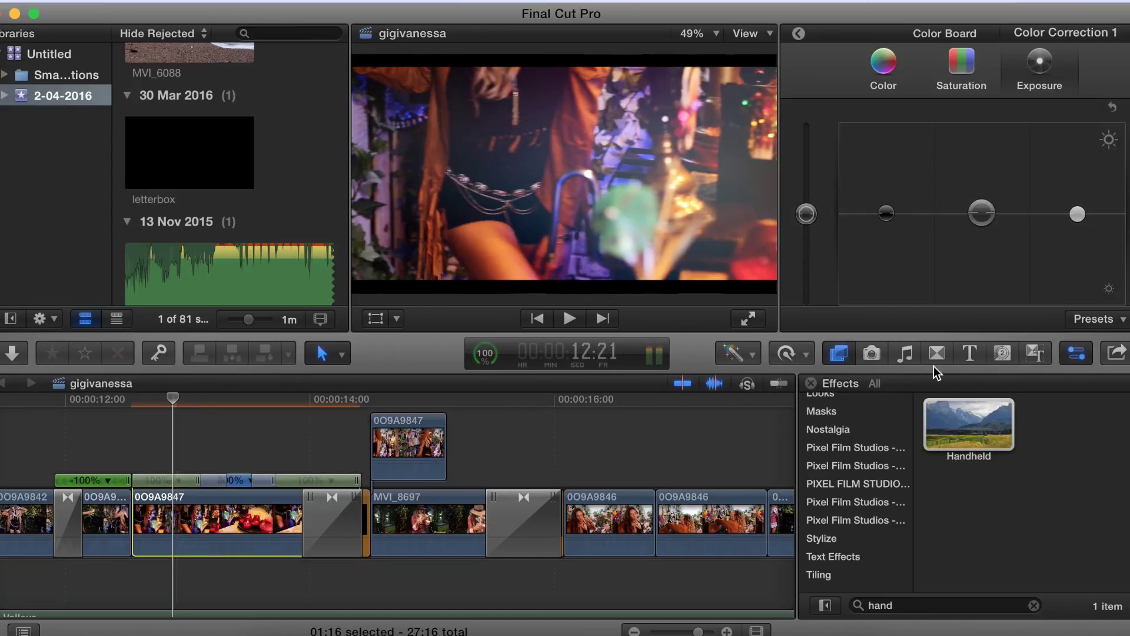
Look through the available transitions and the ProSmoke Volume 2 and PROLECTRIC generators, previewing smoke and lightning elements
{"action": "left_click", "coordinate": [933, 357]}
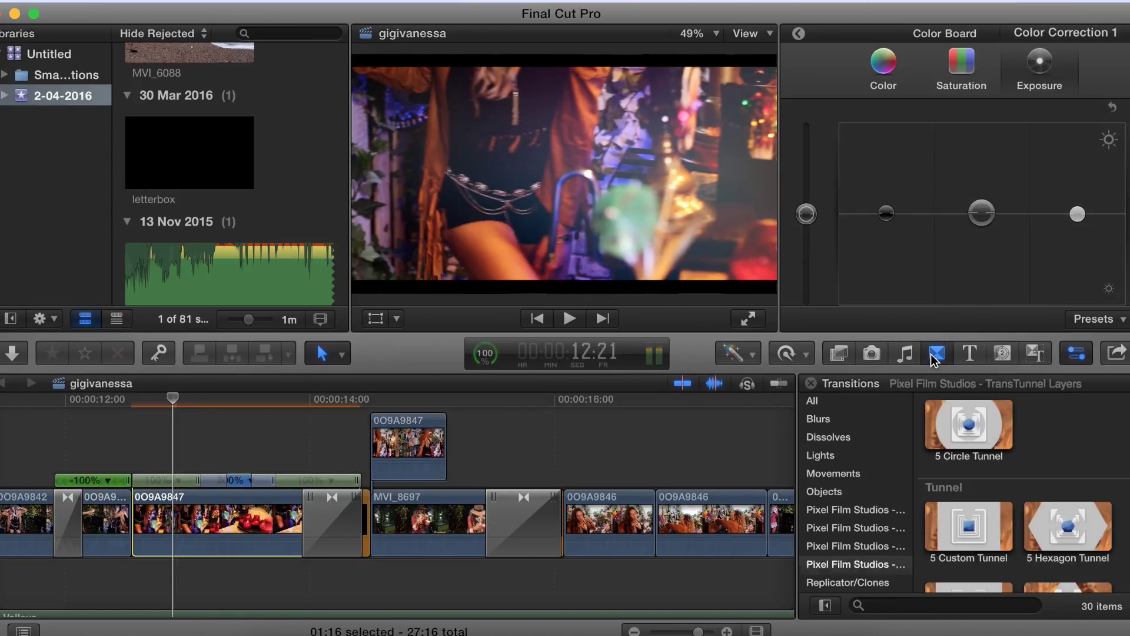
{"action": "left_click", "coordinate": [1002, 353]}
{"action": "left_click", "coordinate": [862, 471]}
{"action": "left_click", "coordinate": [862, 496]}
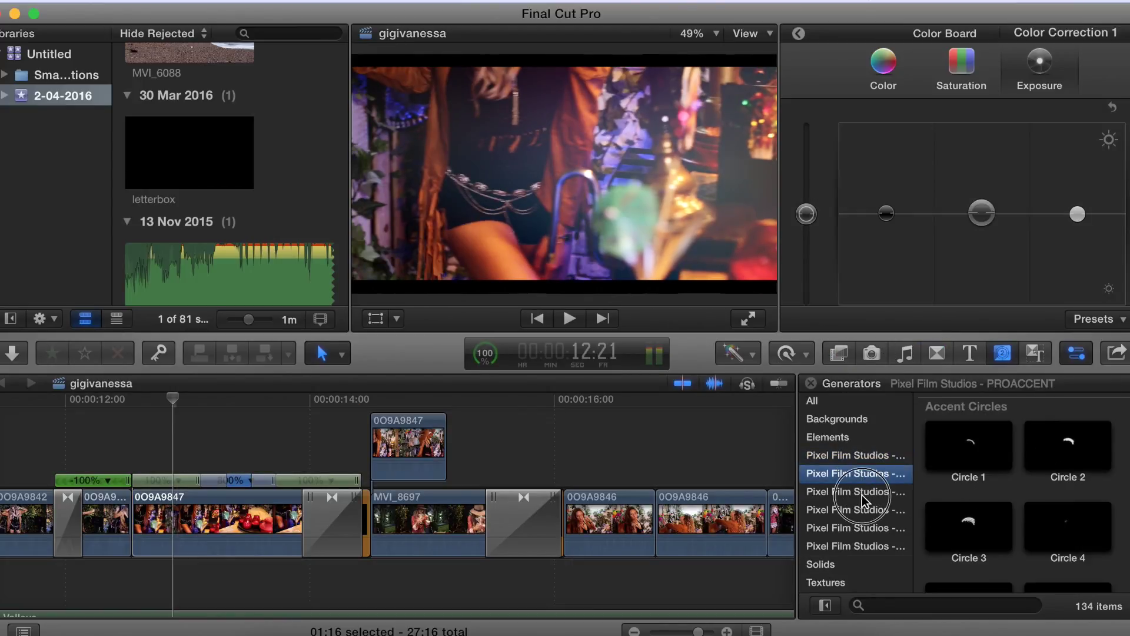
{"action": "left_click", "coordinate": [861, 509]}
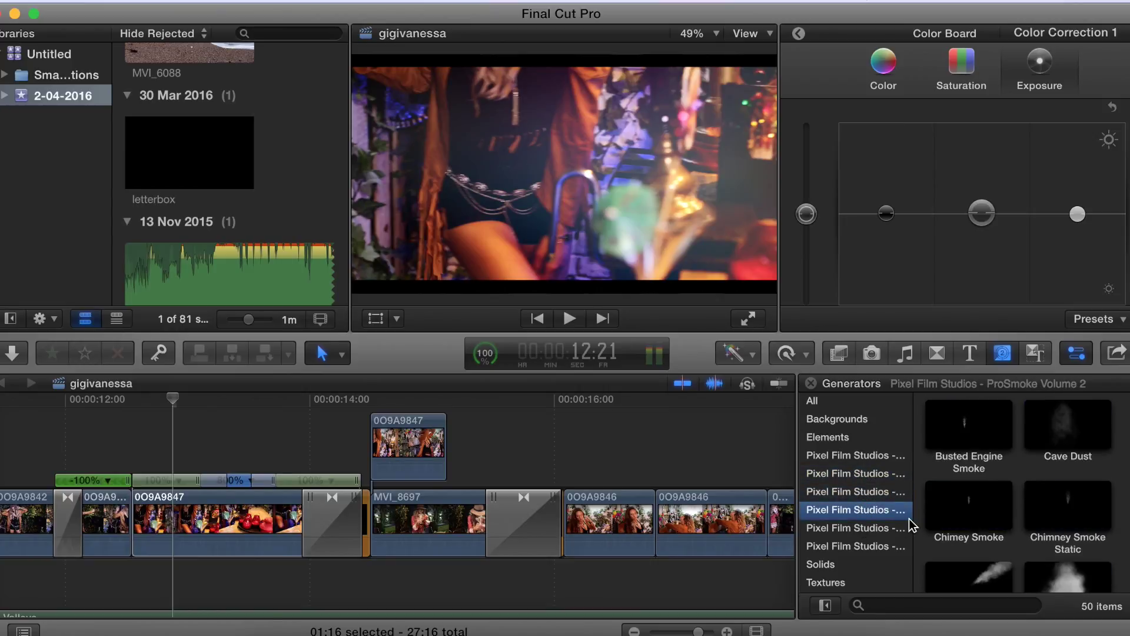
{"action": "scroll", "coordinate": [972, 520], "scroll_direction": "down", "scroll_amount": 5}
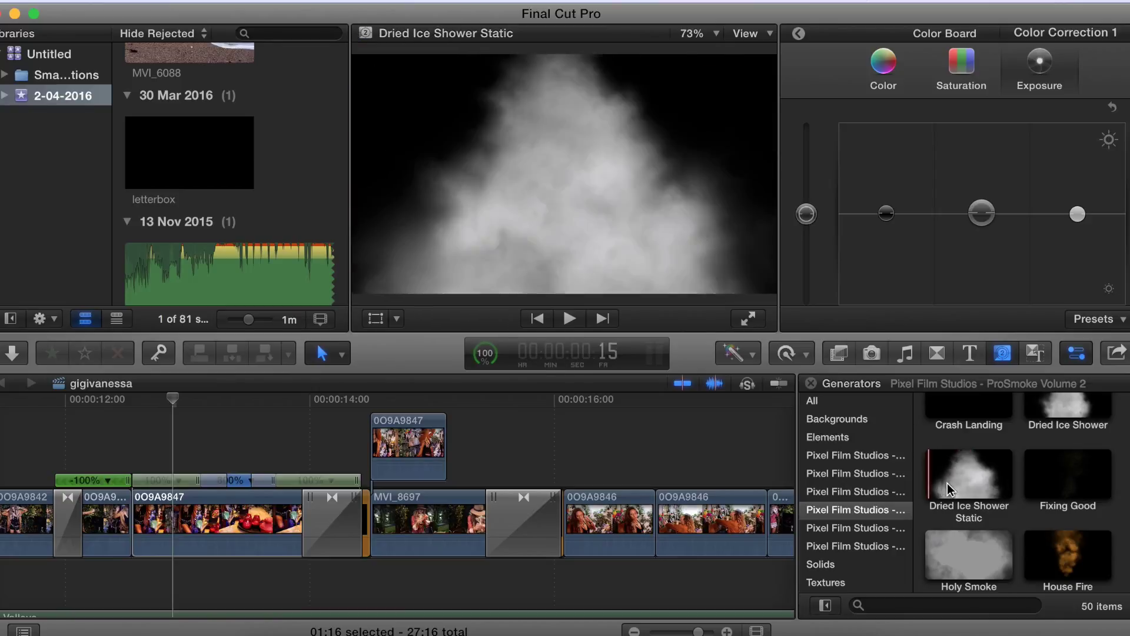
{"action": "left_click", "coordinate": [889, 529]}
{"action": "left_click", "coordinate": [856, 491]}
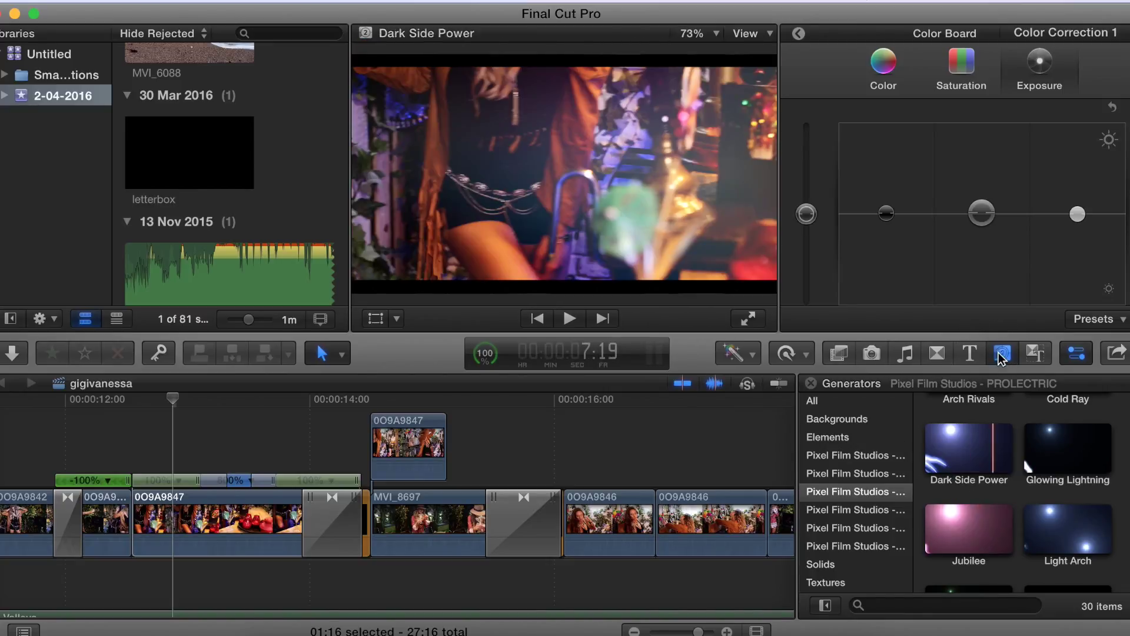
Browse the PROACCENT generators and preview the Accent Circles and Accent Pops
{"action": "key", "text": "Up"}
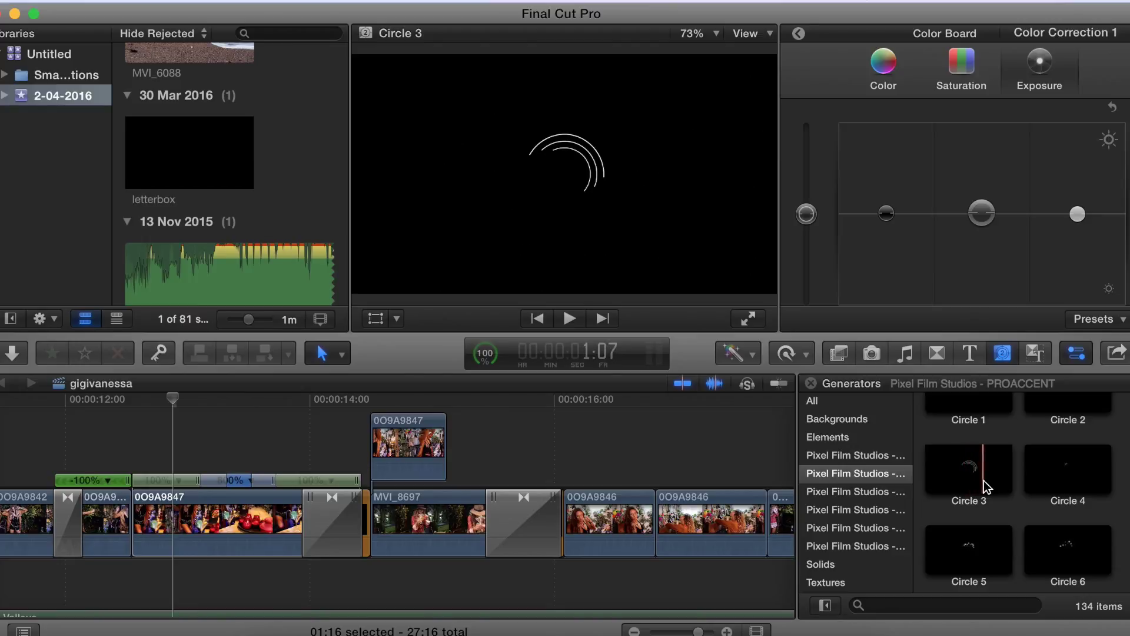
{"action": "scroll", "coordinate": [953, 478], "scroll_direction": "up", "scroll_amount": 2}
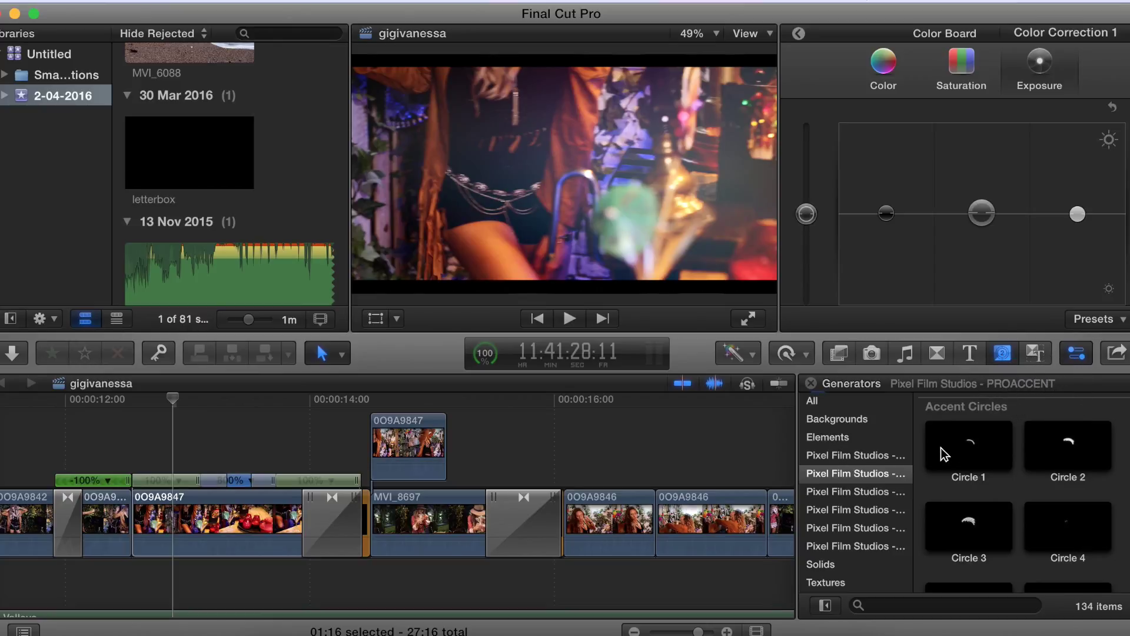
{"action": "scroll", "coordinate": [987, 446], "scroll_direction": "down", "scroll_amount": 10}
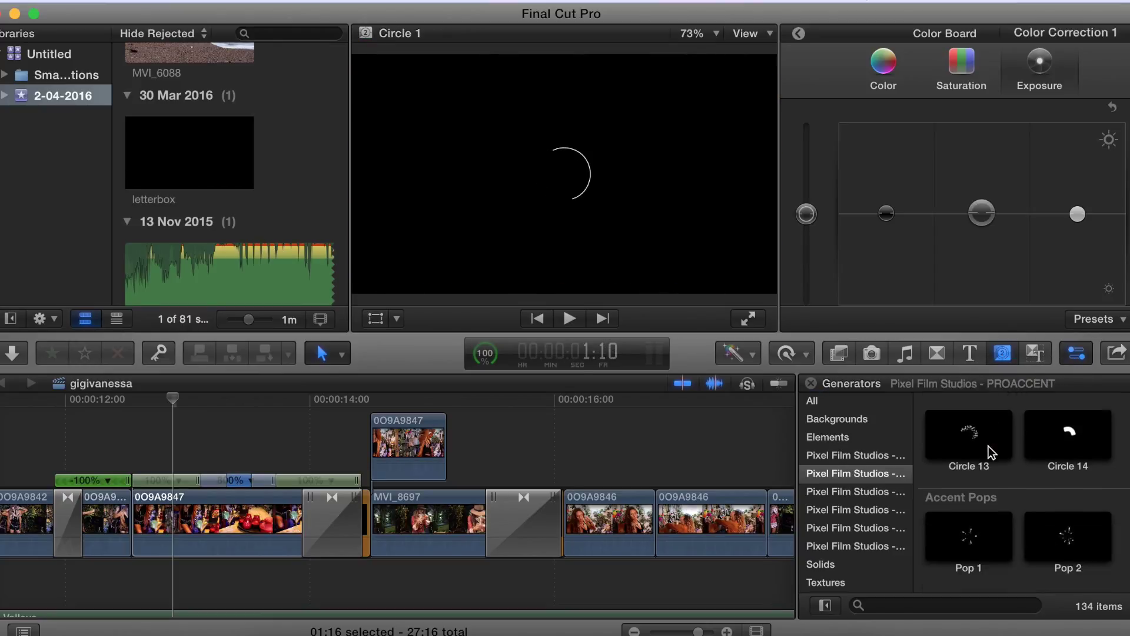
{"action": "scroll", "coordinate": [982, 433], "scroll_direction": "down", "scroll_amount": 3}
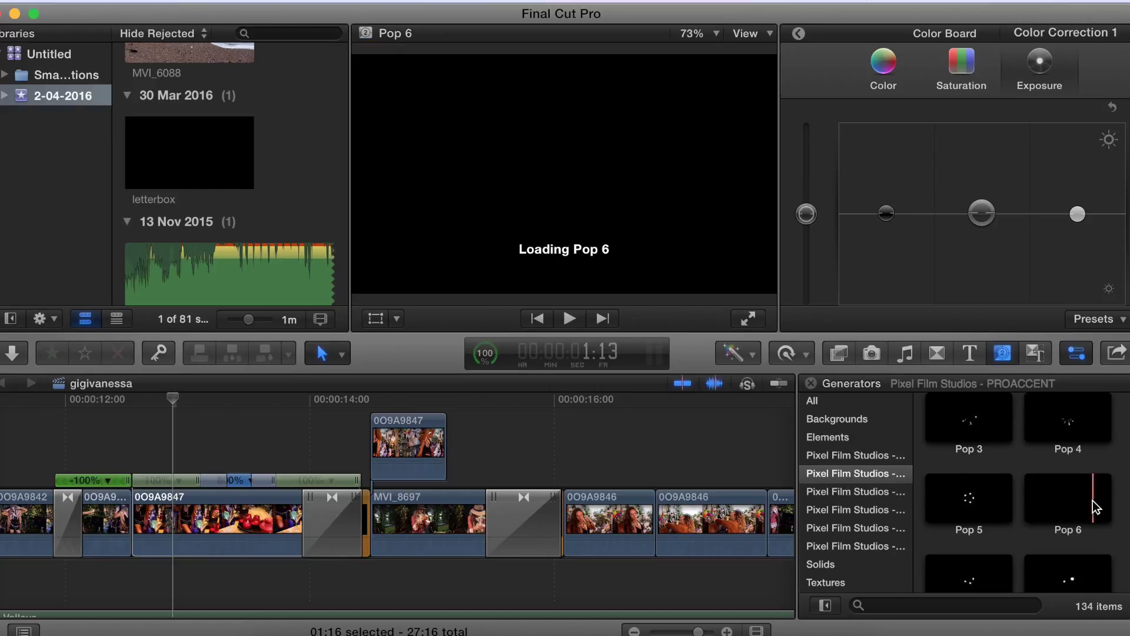
{"action": "scroll", "coordinate": [1074, 506], "scroll_direction": "down", "scroll_amount": 2}
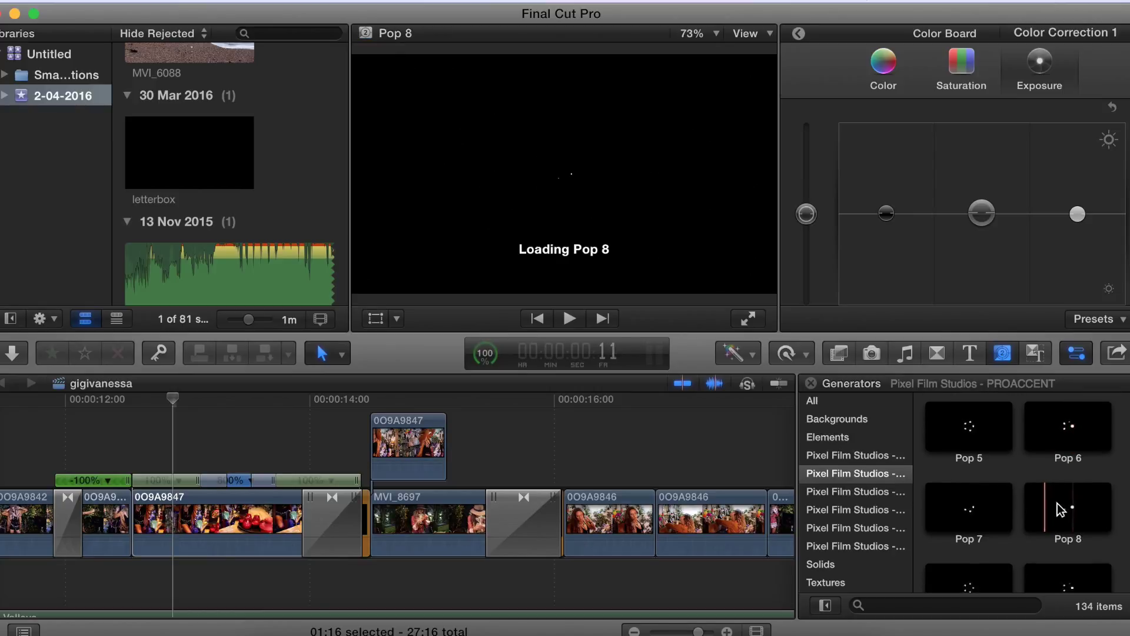
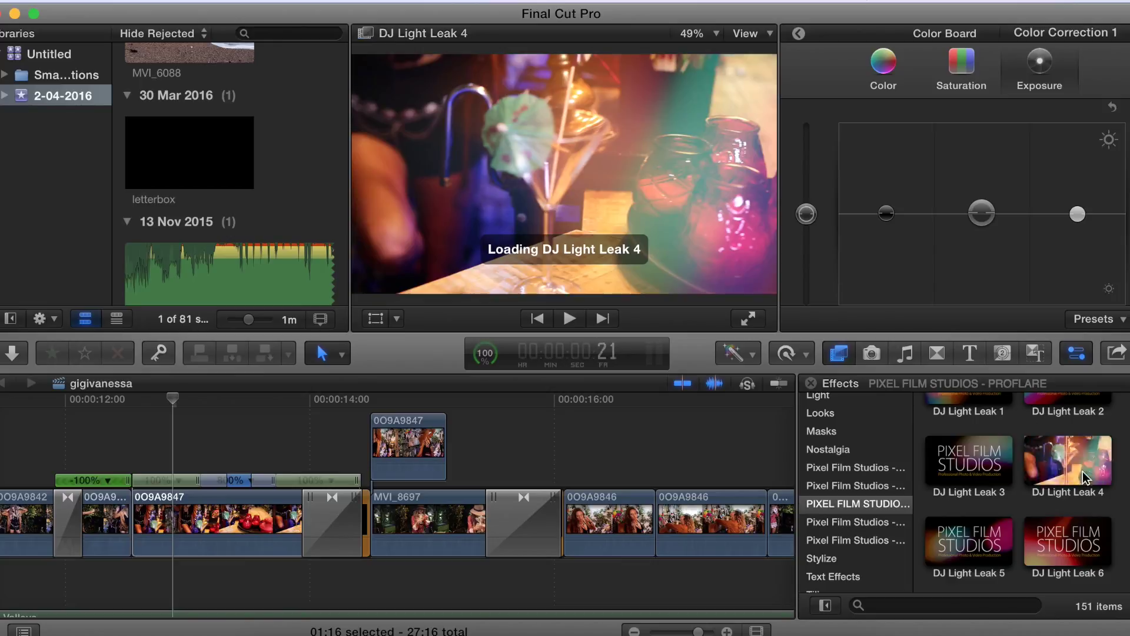
Browse the PROFLARE light leak, lens flare, sensor light and spectrum light effects and apply Spectrum Light 6 to clip 0O9A9847
{"action": "scroll", "coordinate": [1059, 473], "scroll_direction": "down", "scroll_amount": 15}
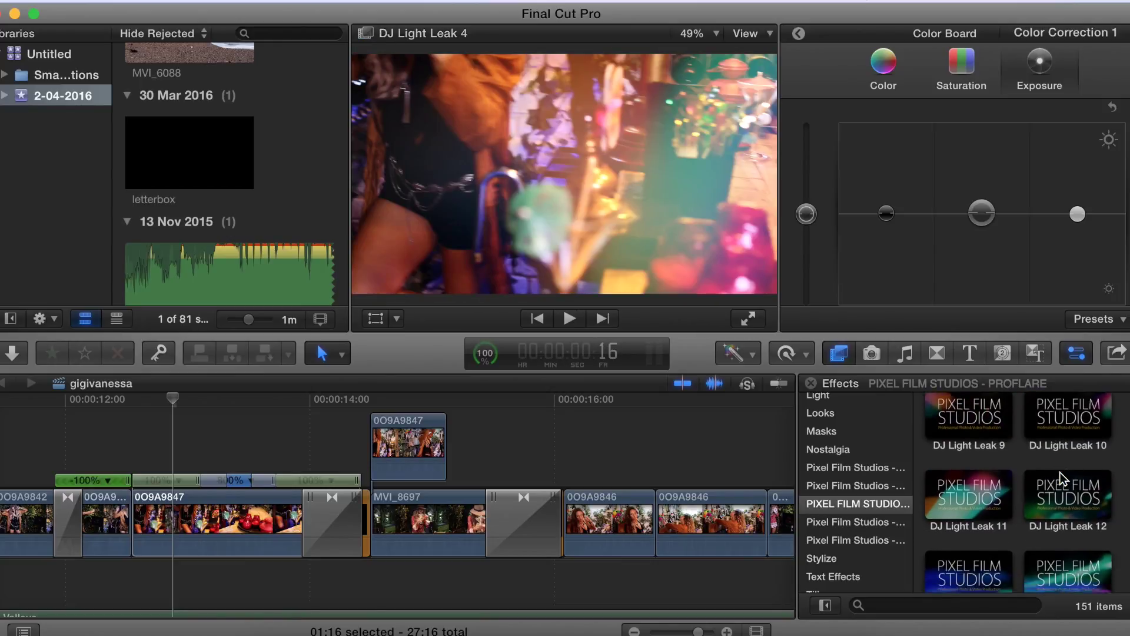
{"action": "scroll", "coordinate": [1060, 479], "scroll_direction": "down", "scroll_amount": 15}
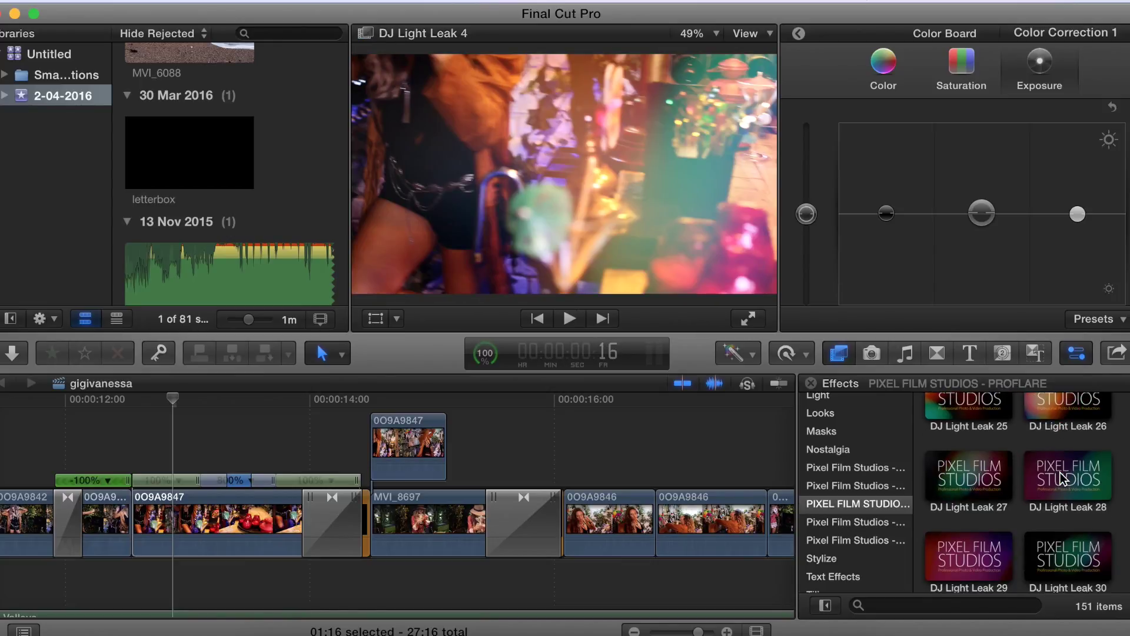
{"action": "scroll", "coordinate": [980, 504], "scroll_direction": "down", "scroll_amount": 3}
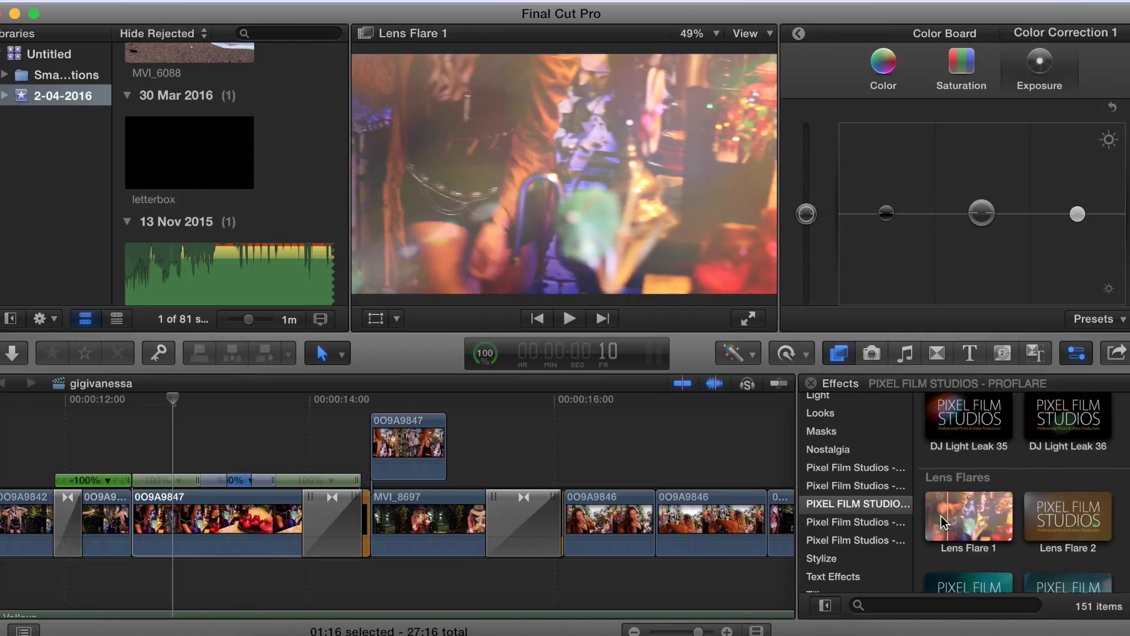
{"action": "scroll", "coordinate": [947, 512], "scroll_direction": "down", "scroll_amount": 6}
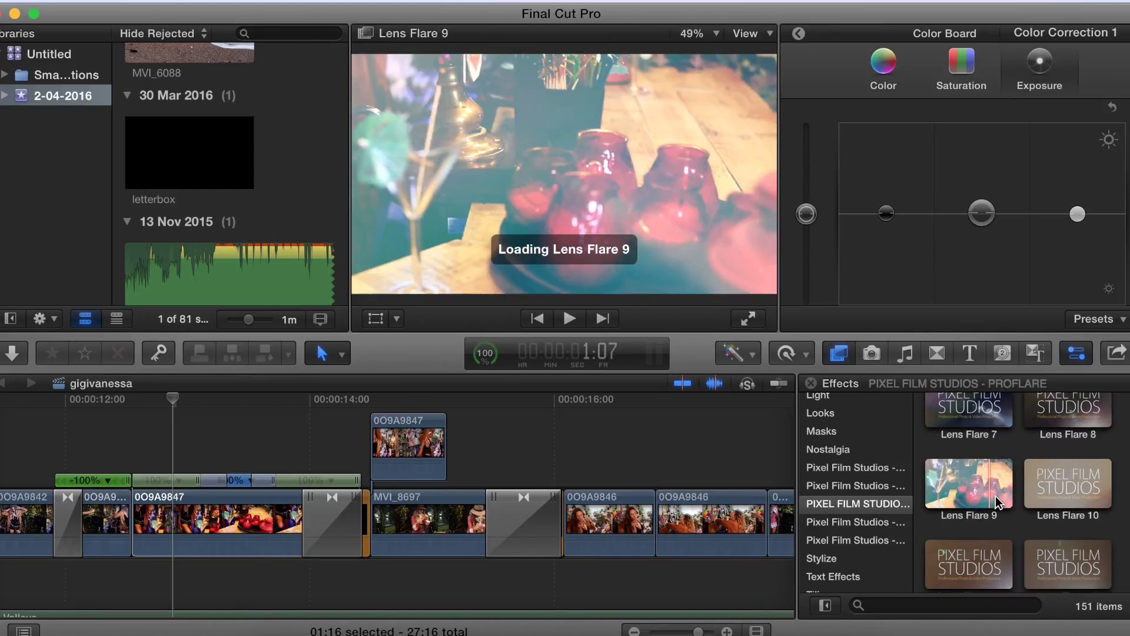
{"action": "scroll", "coordinate": [940, 498], "scroll_direction": "down", "scroll_amount": 6}
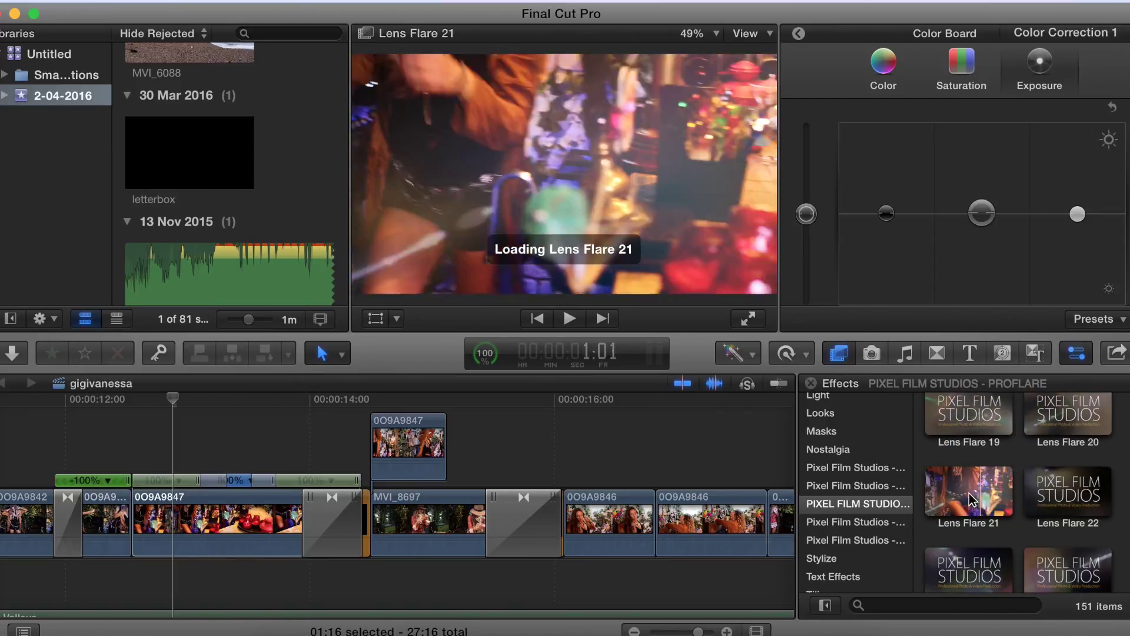
{"action": "scroll", "coordinate": [981, 500], "scroll_direction": "down", "scroll_amount": 5}
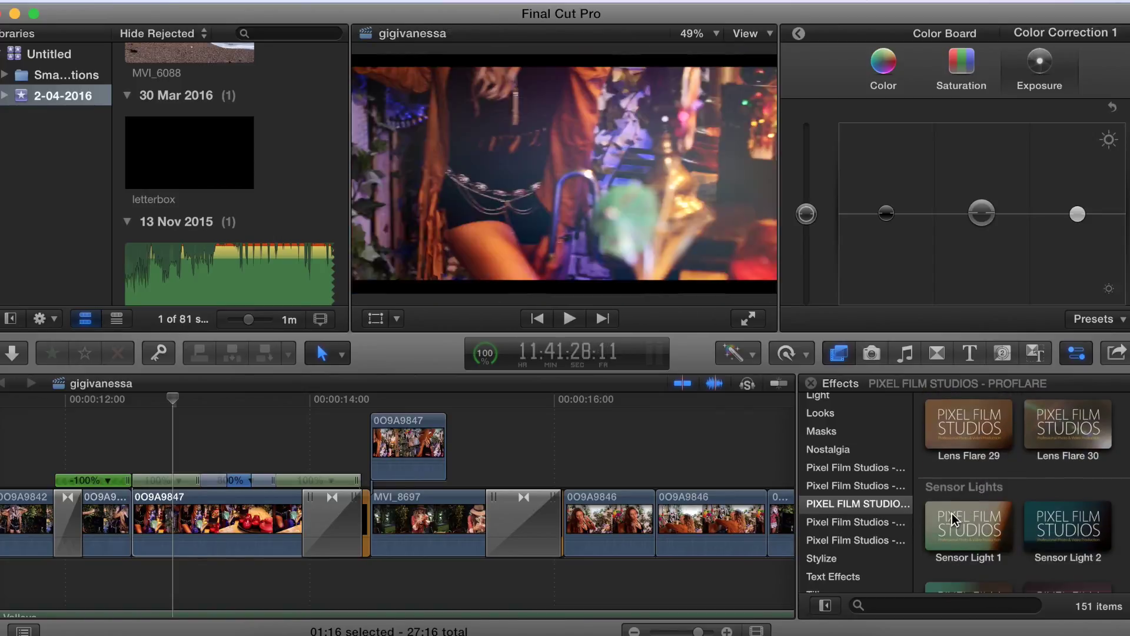
{"action": "scroll", "coordinate": [984, 528], "scroll_direction": "down", "scroll_amount": 1}
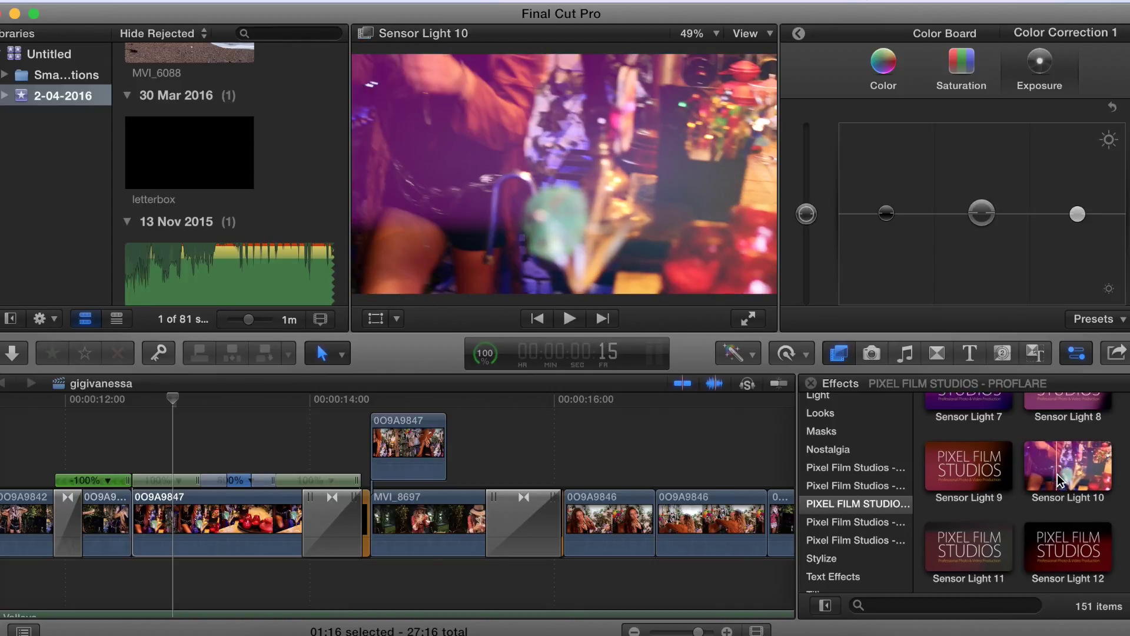
{"action": "scroll", "coordinate": [949, 505], "scroll_direction": "down", "scroll_amount": 4}
{"action": "scroll", "coordinate": [949, 505], "scroll_direction": "down", "scroll_amount": 6}
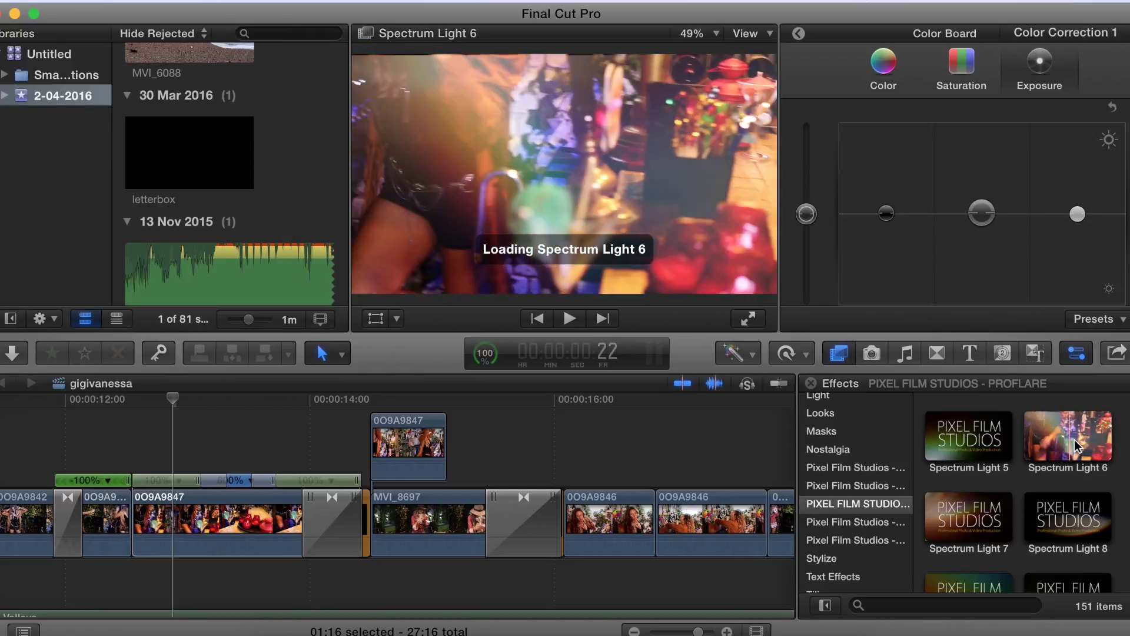
{"action": "left_click_drag", "start_coordinate": [1045, 441], "coordinate": [188, 528]}
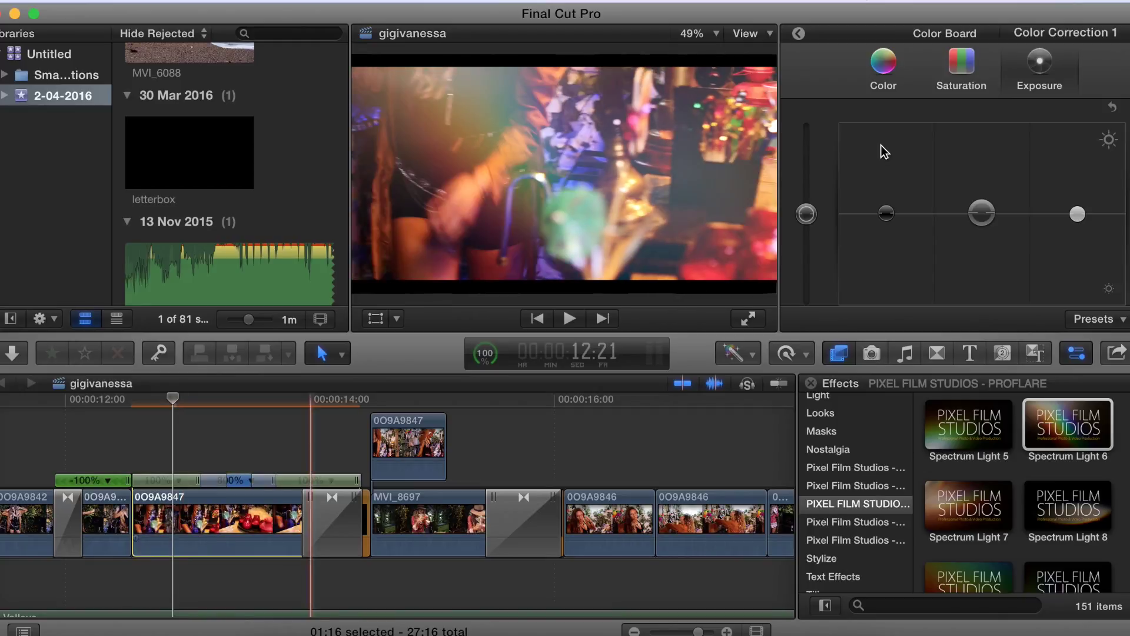
Return to the video settings of clip 0O9A9847 and set the Color Light Leak 1 saturation to 3.0
{"action": "left_click", "coordinate": [799, 34]}
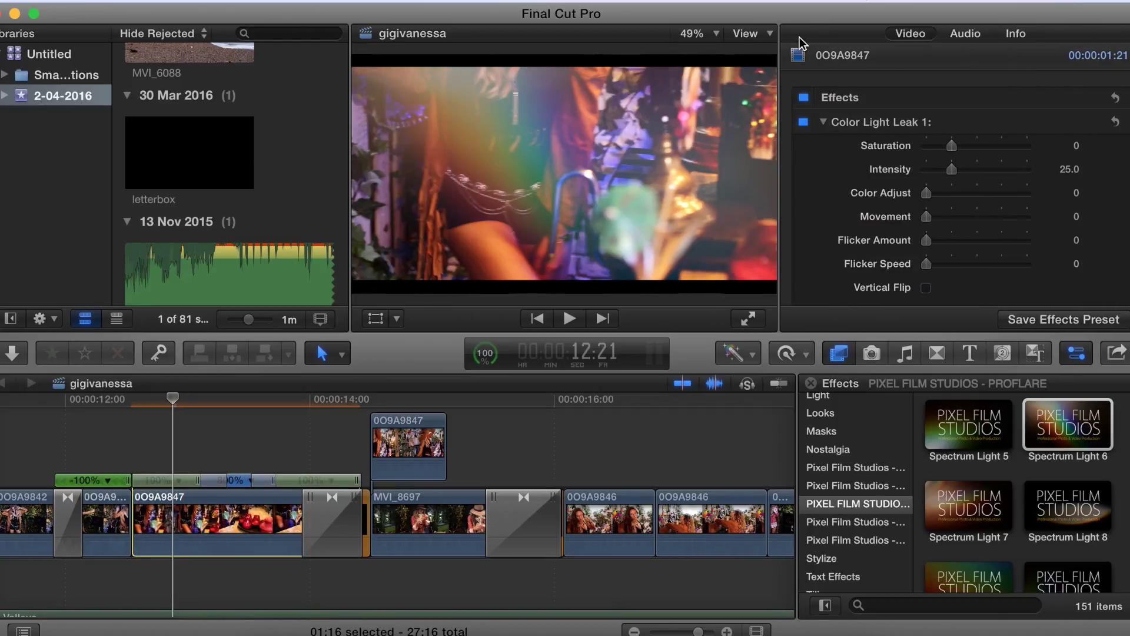
{"action": "left_click_drag", "start_coordinate": [953, 148], "coordinate": [1033, 150]}
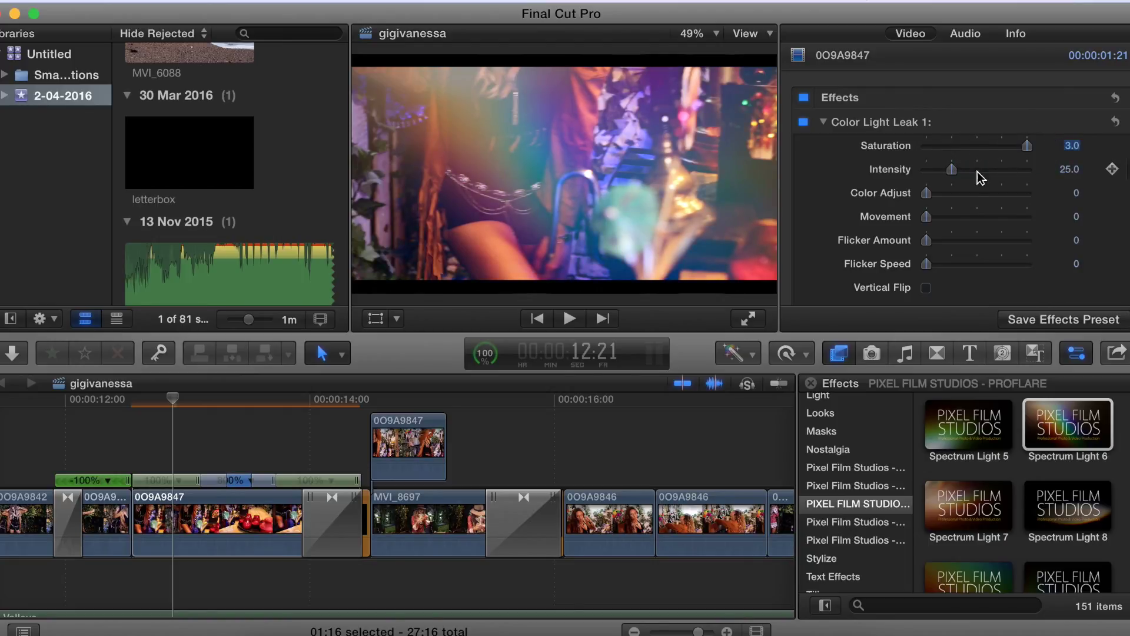
Set Color Light Leak 1 intensity to 39.27, color adjust to 18.53, movement to 100, flicker amount to 50.91 and flicker speed to 38.69
{"action": "left_click_drag", "start_coordinate": [951, 172], "coordinate": [815, 200]}
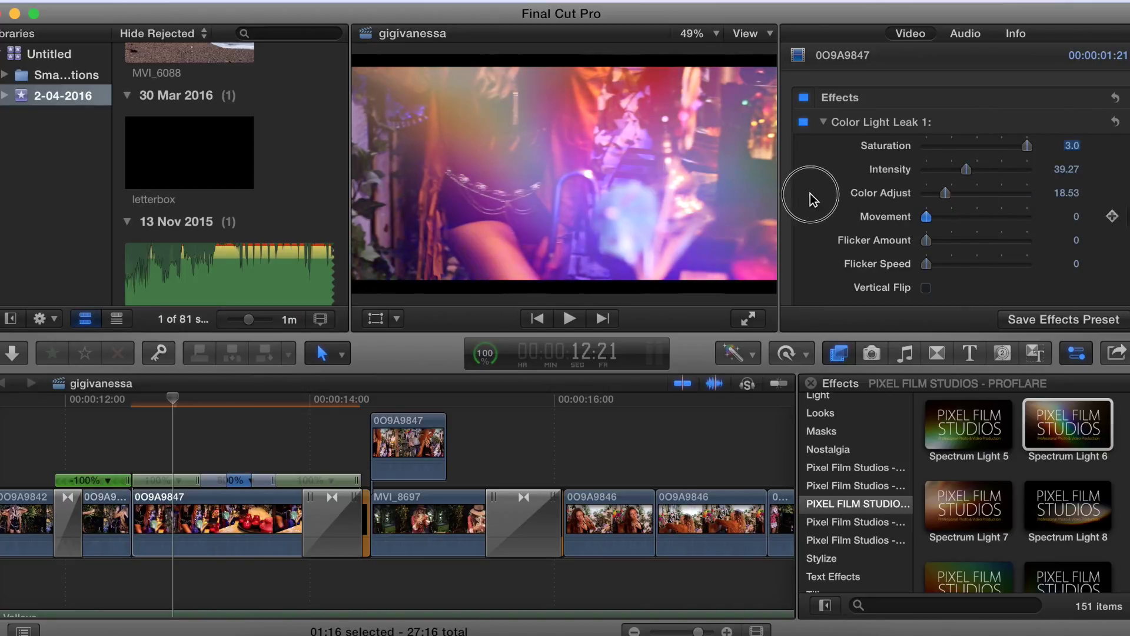
{"action": "left_click_drag", "start_coordinate": [945, 196], "coordinate": [1129, 197]}
{"action": "left_click_drag", "start_coordinate": [937, 244], "coordinate": [966, 263]}
Try the vertical flip on Color Light Leak 1, leave it off and enable Horizontal Flip instead
{"action": "left_click", "coordinate": [925, 288]}
{"action": "scroll", "coordinate": [925, 292], "scroll_direction": "down", "scroll_amount": 3}
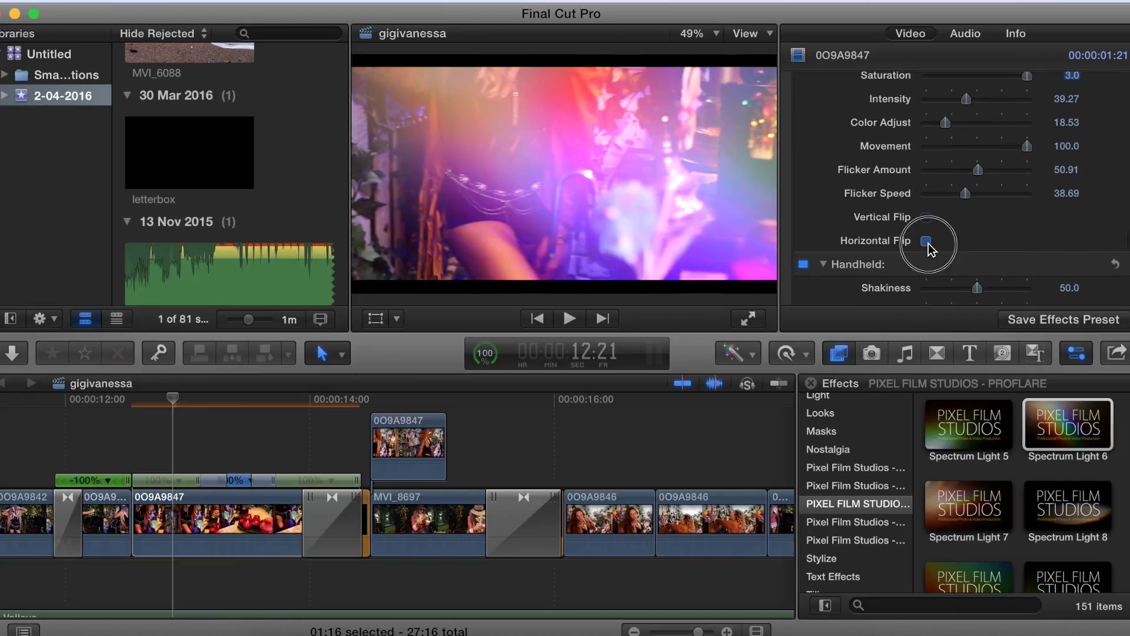
{"action": "left_click", "coordinate": [926, 241]}
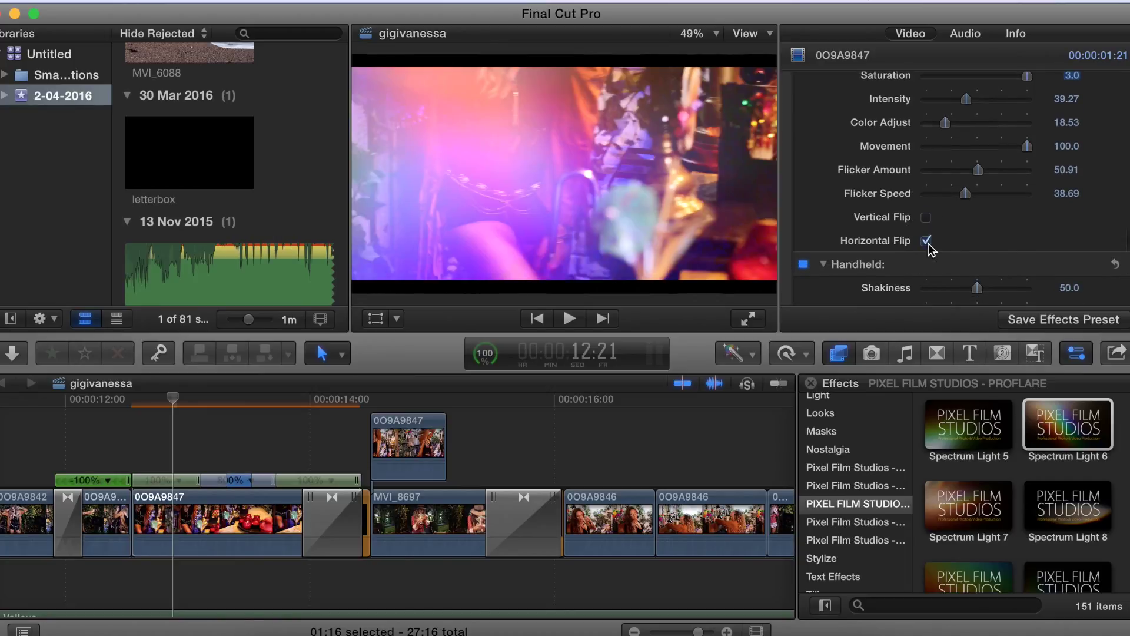
{"action": "scroll", "coordinate": [929, 248], "scroll_direction": "up", "scroll_amount": 2}
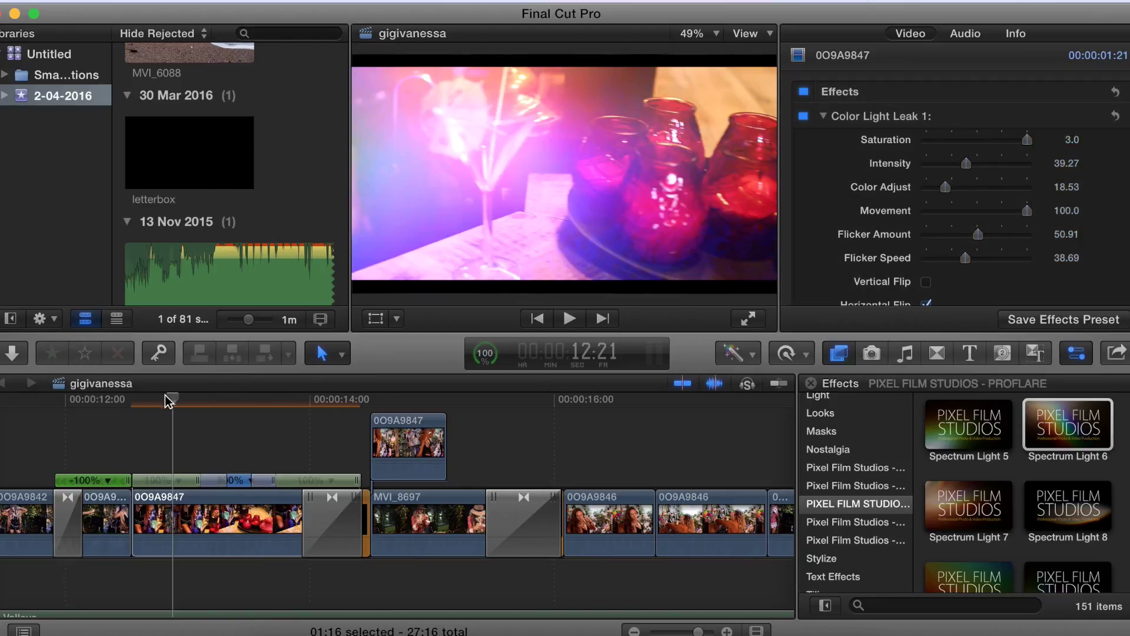
Play back clip 0O9A9847 from its start and scrub through it to review the adjusted light leak
{"action": "left_click", "coordinate": [143, 399]}
{"action": "left_click_drag", "start_coordinate": [143, 401], "coordinate": [139, 398]}
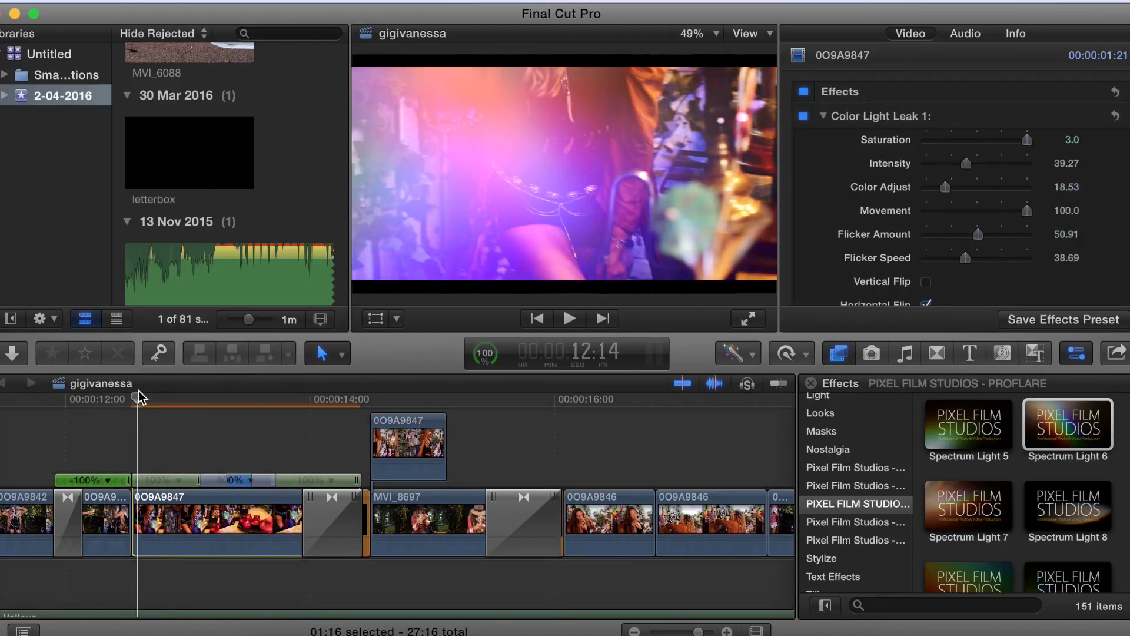
{"action": "key", "text": "space"}
{"action": "key", "text": "space"}
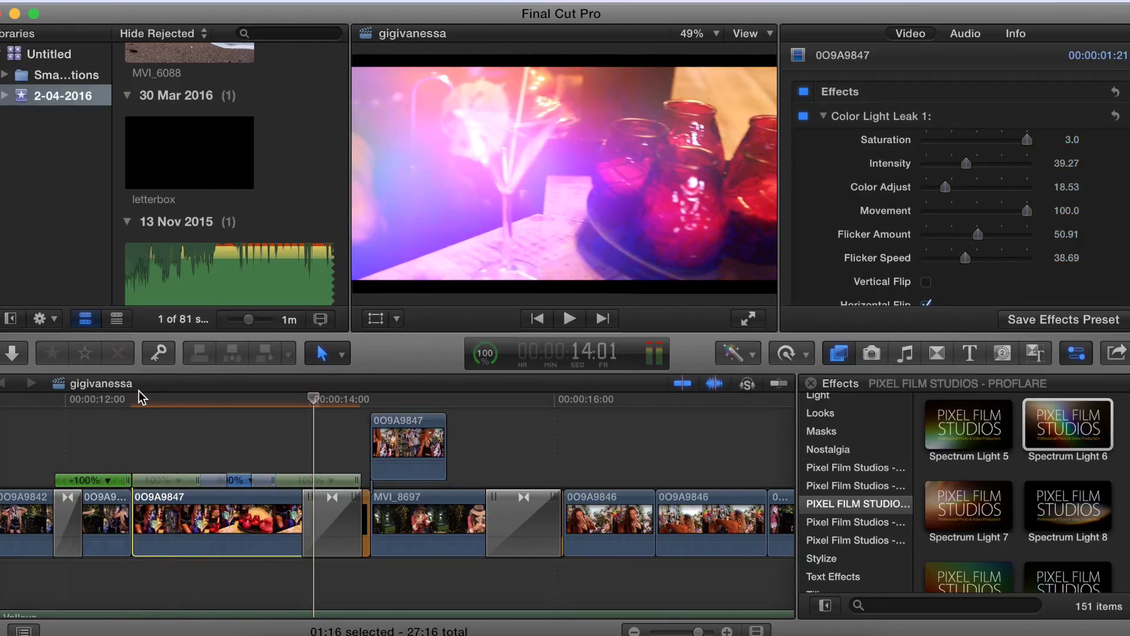
{"action": "left_click_drag", "start_coordinate": [269, 407], "coordinate": [227, 410]}
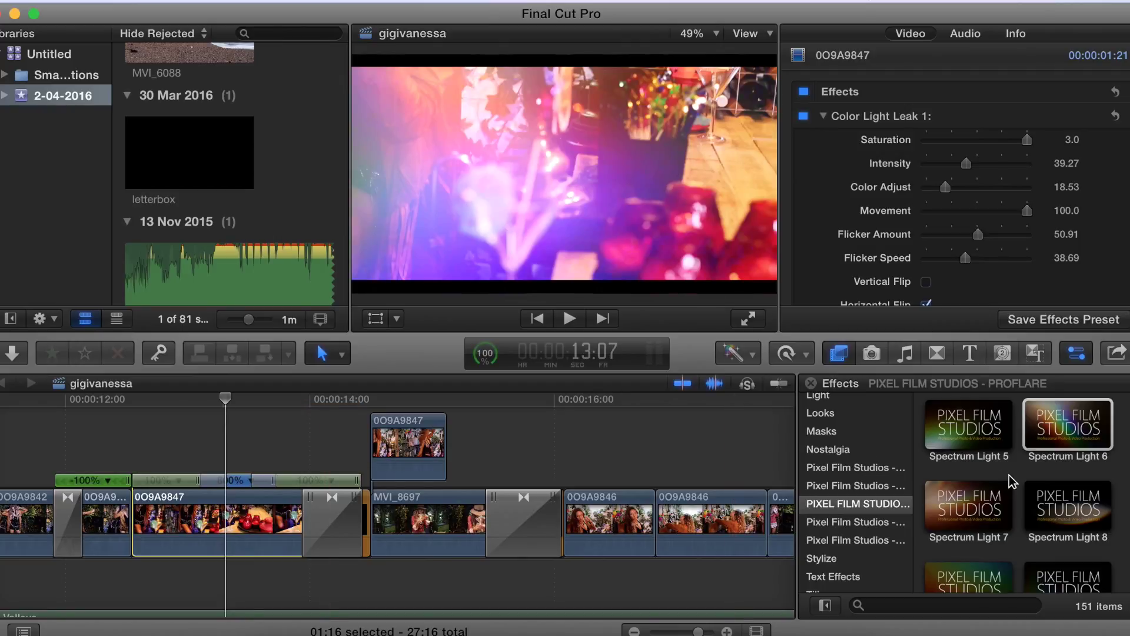
Browse the PRORETRO effects and preview looks from Style 1 to Style 5 on clip 0O9A9845
{"action": "scroll", "coordinate": [1009, 475], "scroll_direction": "up", "scroll_amount": 10}
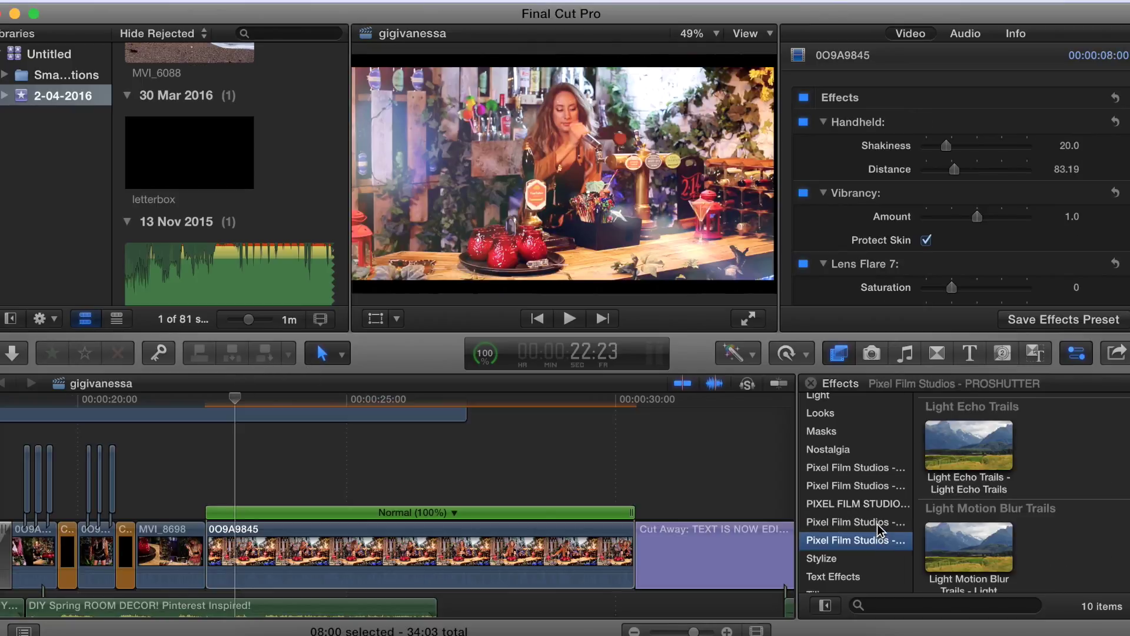
{"action": "left_click", "coordinate": [877, 522]}
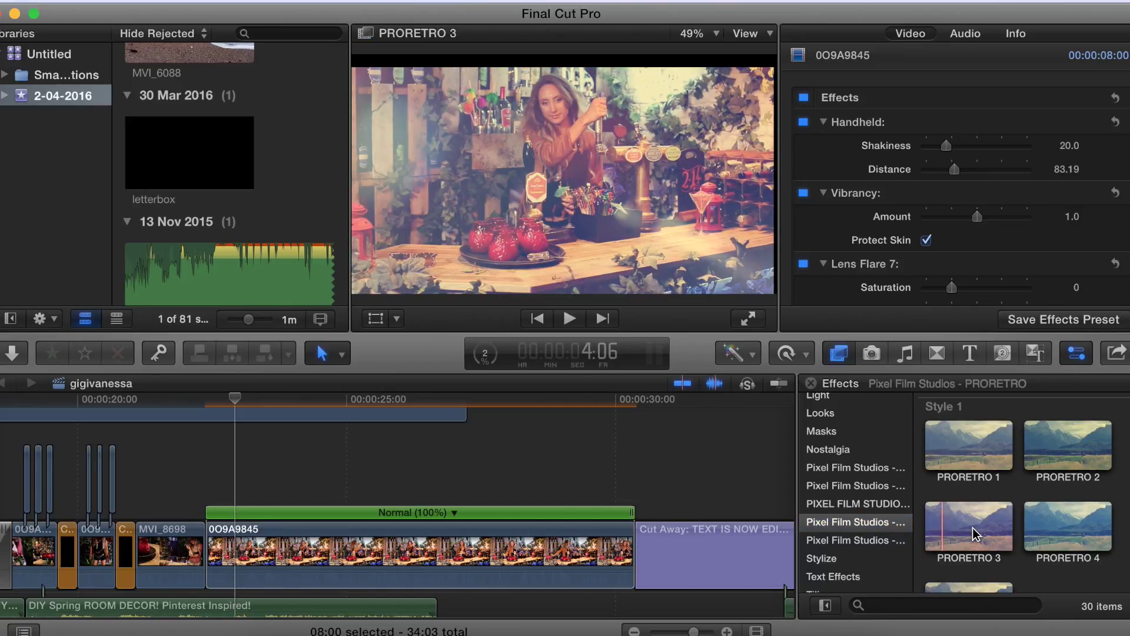
{"action": "scroll", "coordinate": [961, 530], "scroll_direction": "down", "scroll_amount": 5}
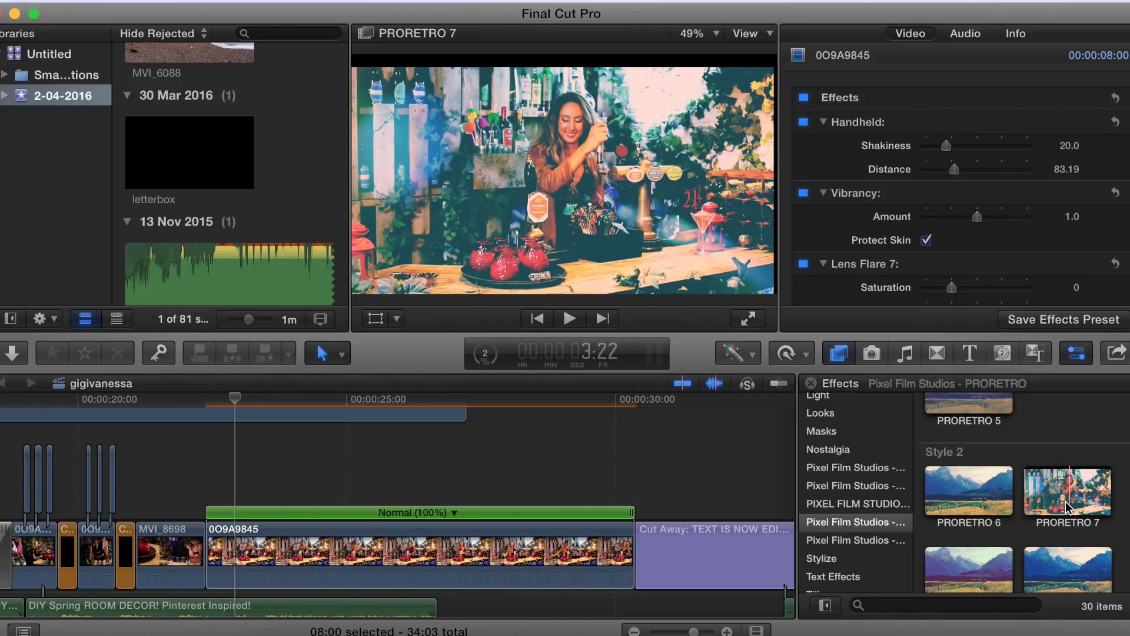
{"action": "scroll", "coordinate": [1068, 497], "scroll_direction": "down", "scroll_amount": 3}
{"action": "scroll", "coordinate": [1059, 494], "scroll_direction": "down", "scroll_amount": 5}
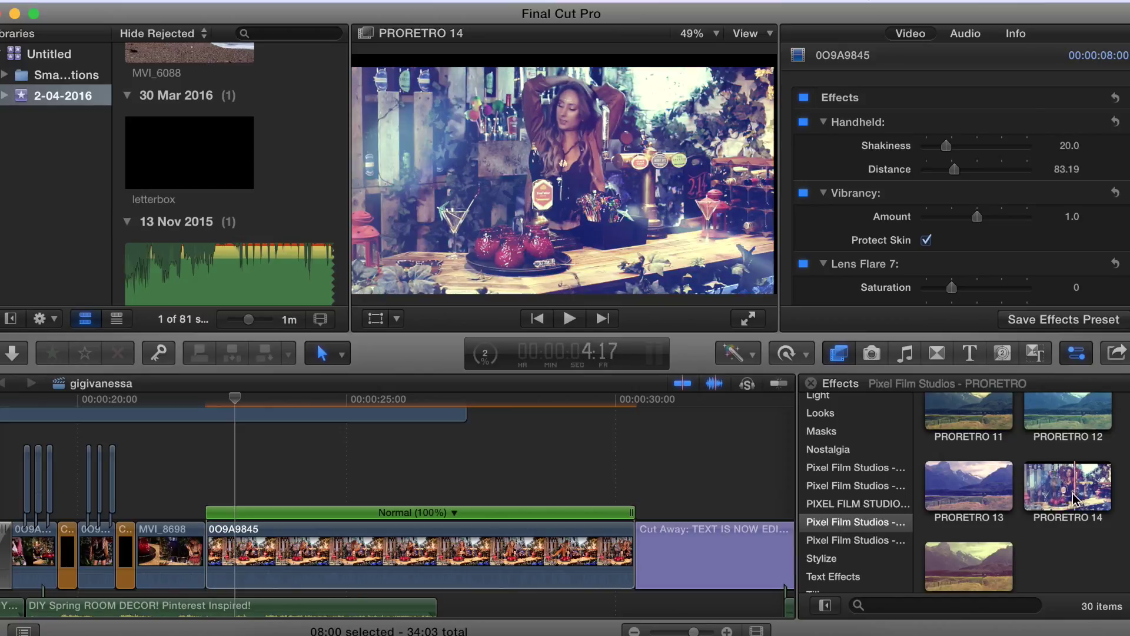
{"action": "scroll", "coordinate": [1046, 491], "scroll_direction": "down", "scroll_amount": 5}
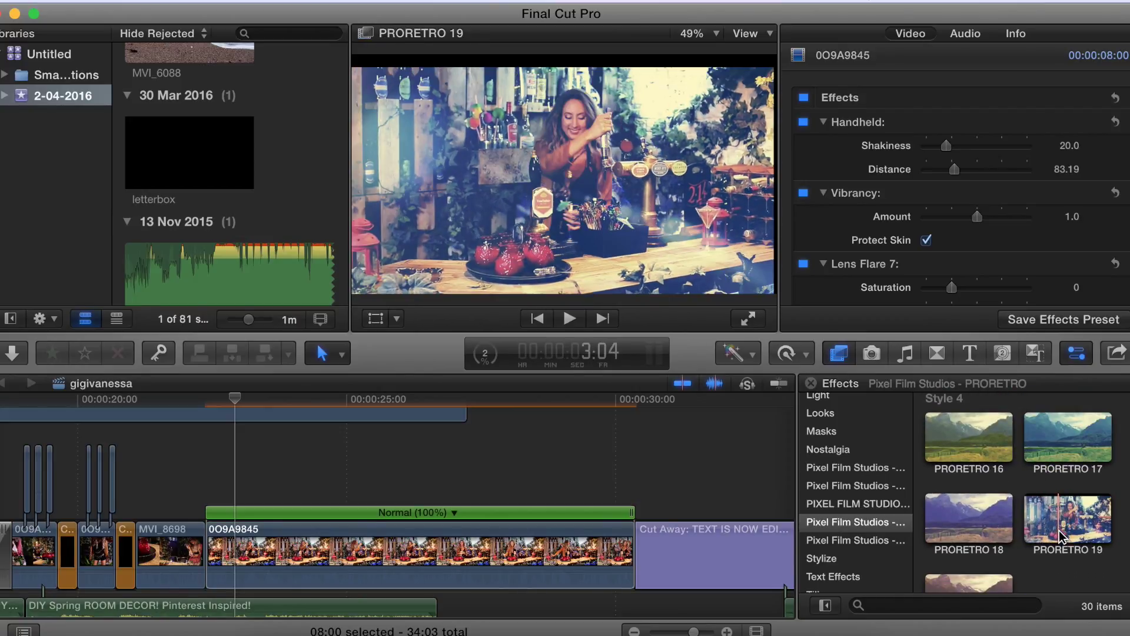
{"action": "scroll", "coordinate": [1062, 532], "scroll_direction": "down", "scroll_amount": 5}
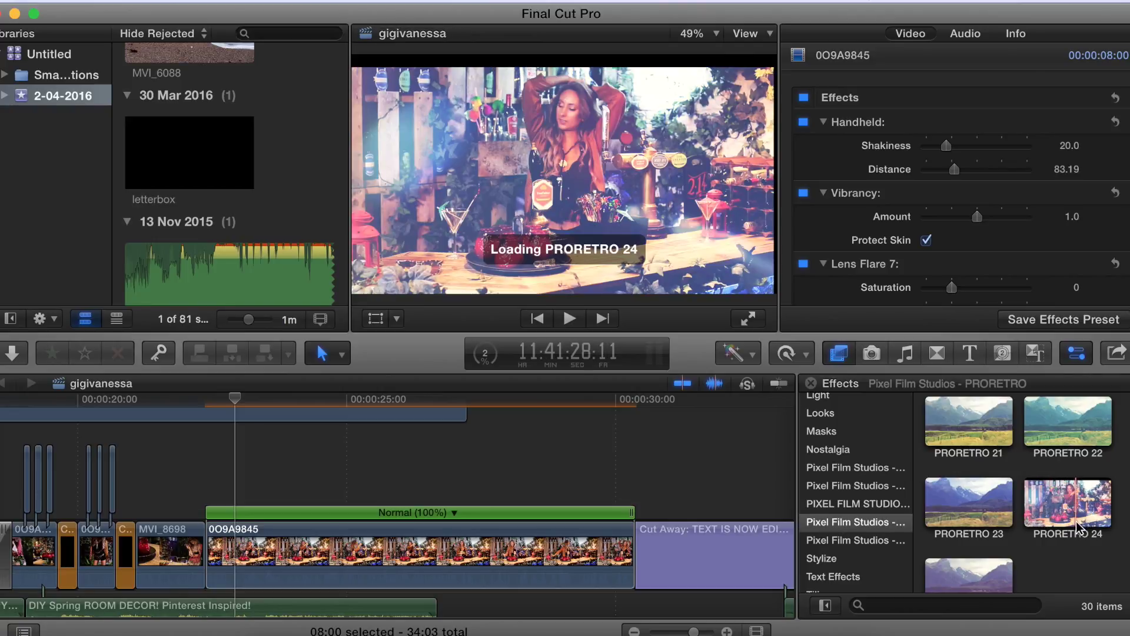
{"action": "scroll", "coordinate": [1062, 525], "scroll_direction": "up", "scroll_amount": 1}
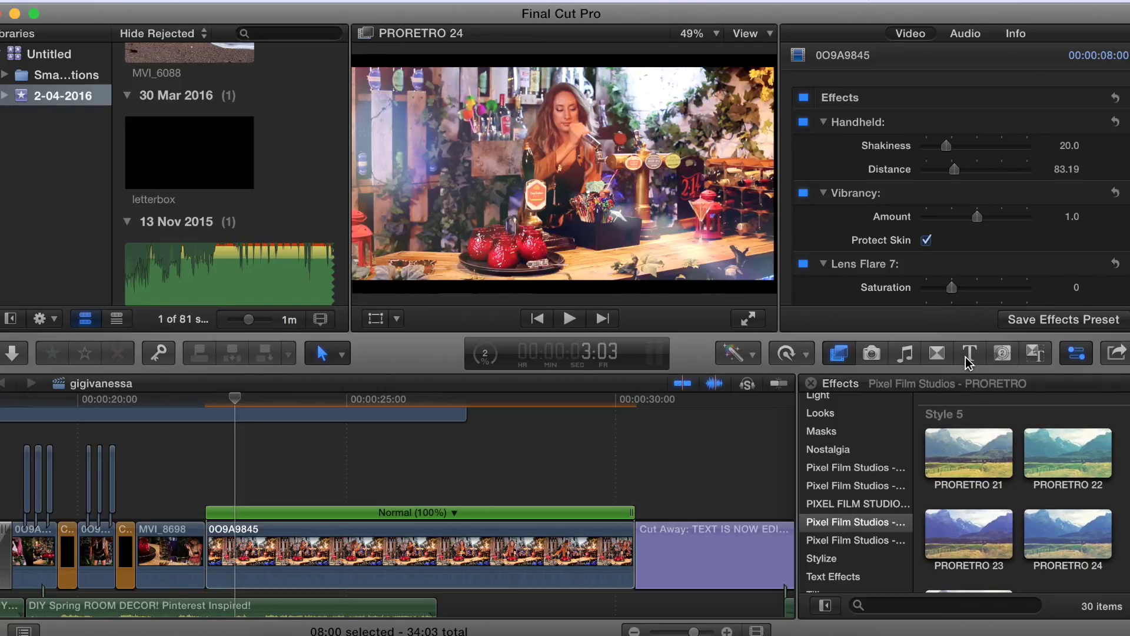
Place the ProSmoke Volume 2 Thick Fog Static generator above clip 0O9A9845 and trim its end to match the clip
{"action": "left_click", "coordinate": [1002, 354]}
{"action": "scroll", "coordinate": [958, 507], "scroll_direction": "down", "scroll_amount": 3}
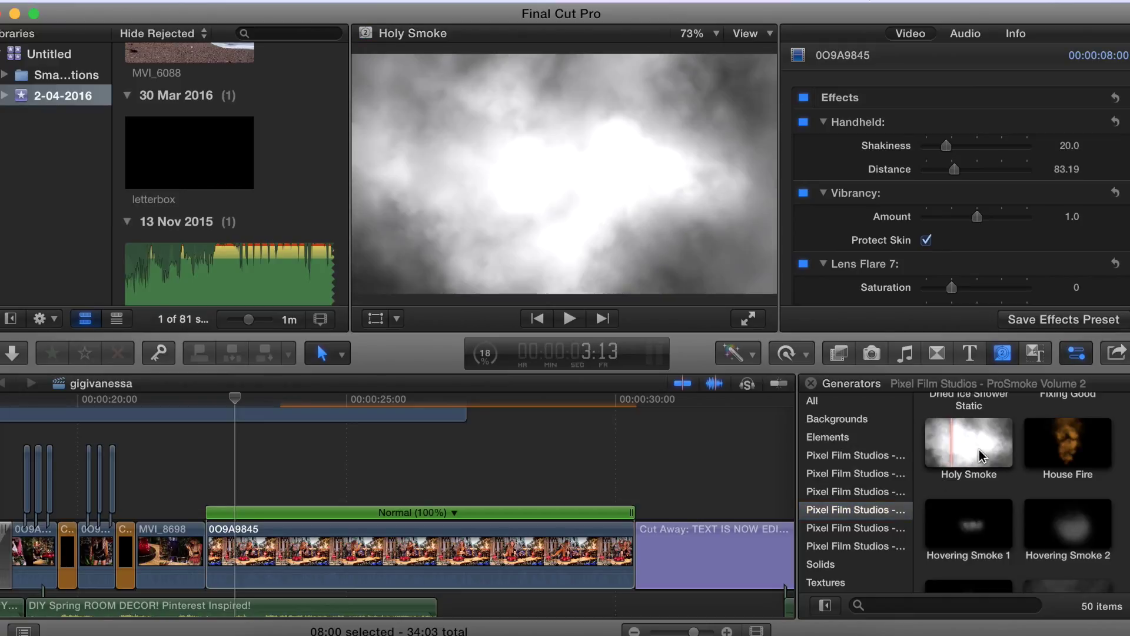
{"action": "scroll", "coordinate": [996, 452], "scroll_direction": "down", "scroll_amount": 3}
{"action": "scroll", "coordinate": [969, 493], "scroll_direction": "down", "scroll_amount": 15}
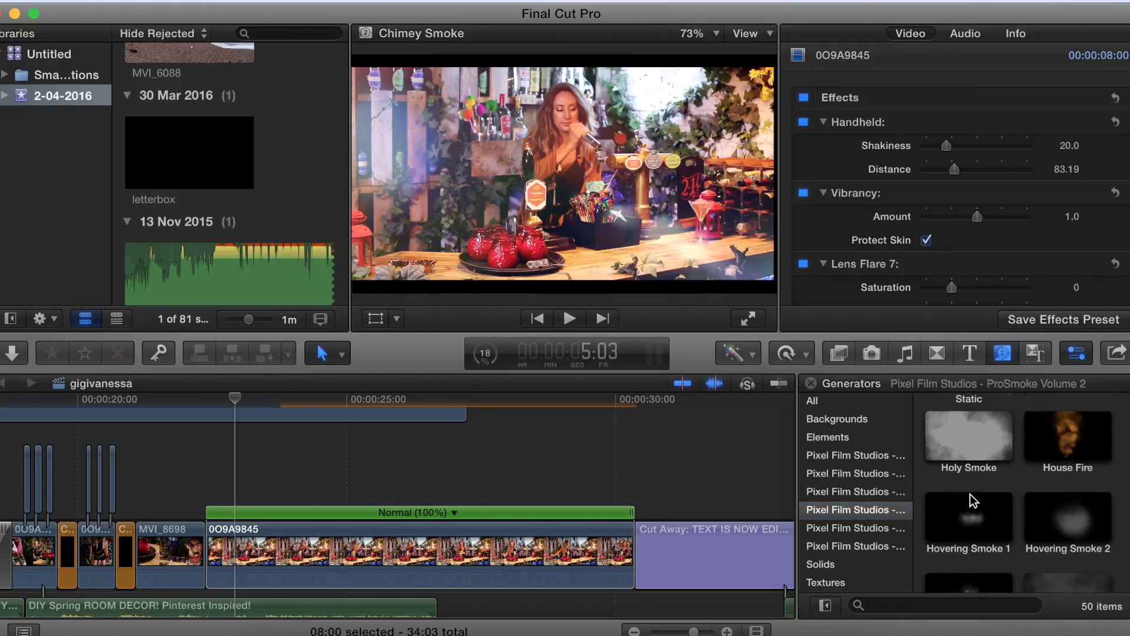
{"action": "left_click_drag", "start_coordinate": [1052, 411], "coordinate": [215, 486]}
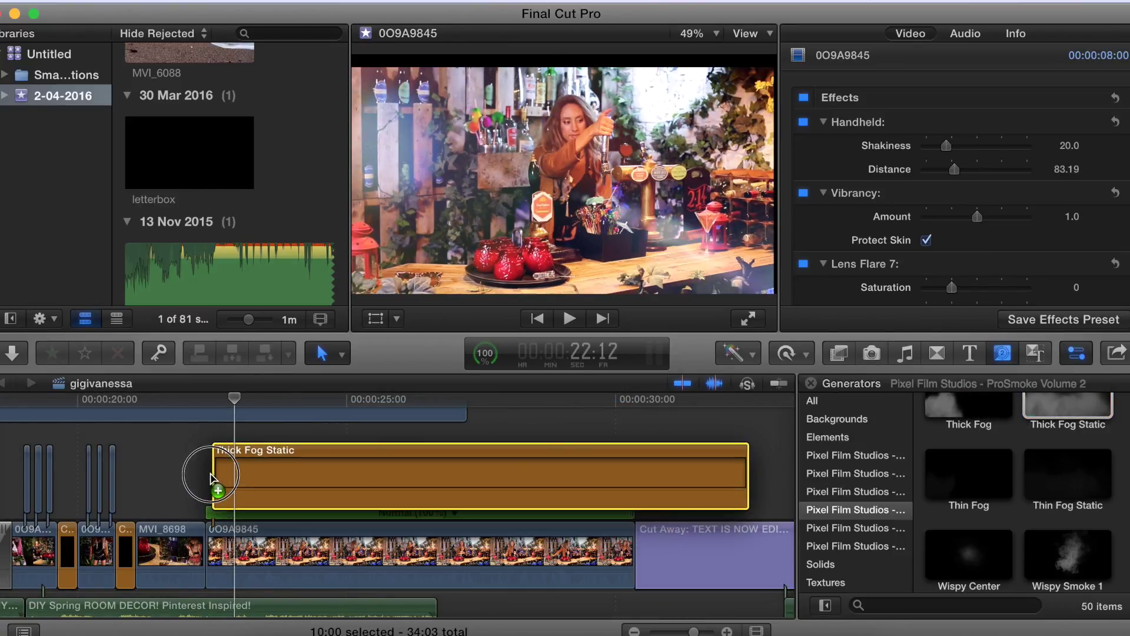
{"action": "left_click", "coordinate": [730, 456]}
{"action": "left_click_drag", "start_coordinate": [638, 467], "coordinate": [626, 466]}
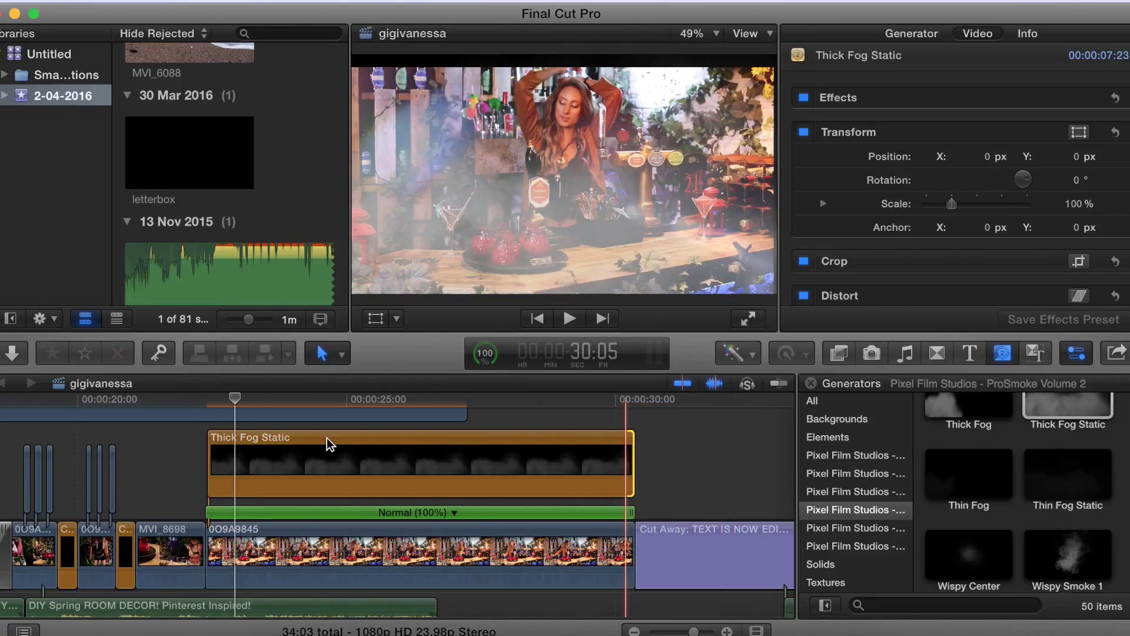
Set the Thick Fog Static smoke speed to 72.36, blur to 28.77 and contrast to 95.4, and raise its overall opacity
{"action": "left_click", "coordinate": [310, 445]}
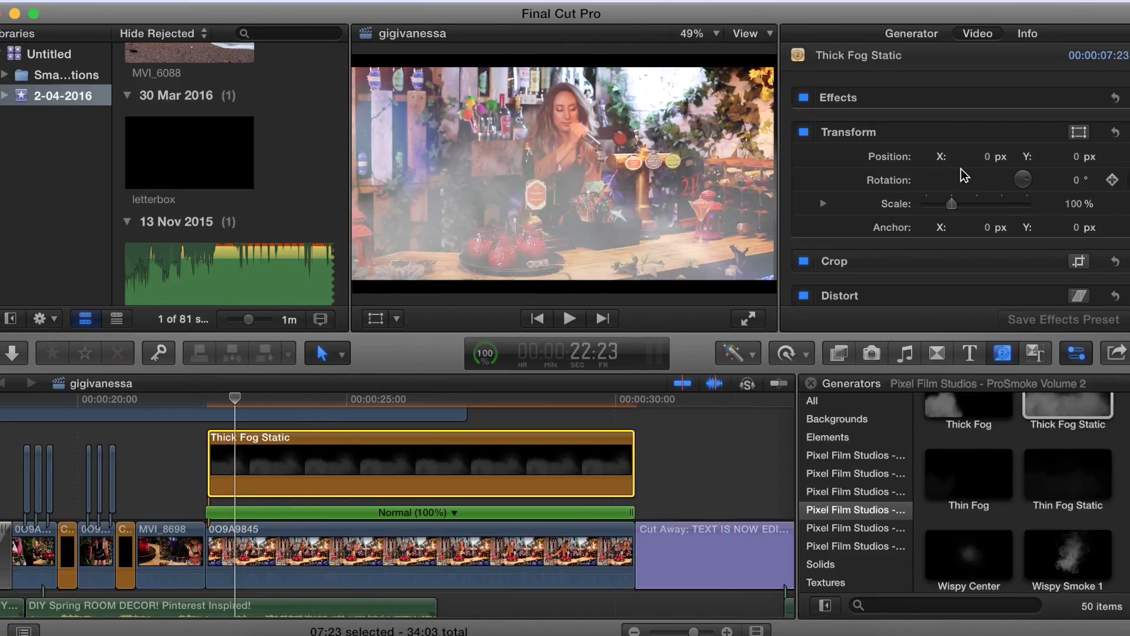
{"action": "scroll", "coordinate": [866, 159], "scroll_direction": "down", "scroll_amount": 5}
{"action": "scroll", "coordinate": [867, 159], "scroll_direction": "down", "scroll_amount": 3}
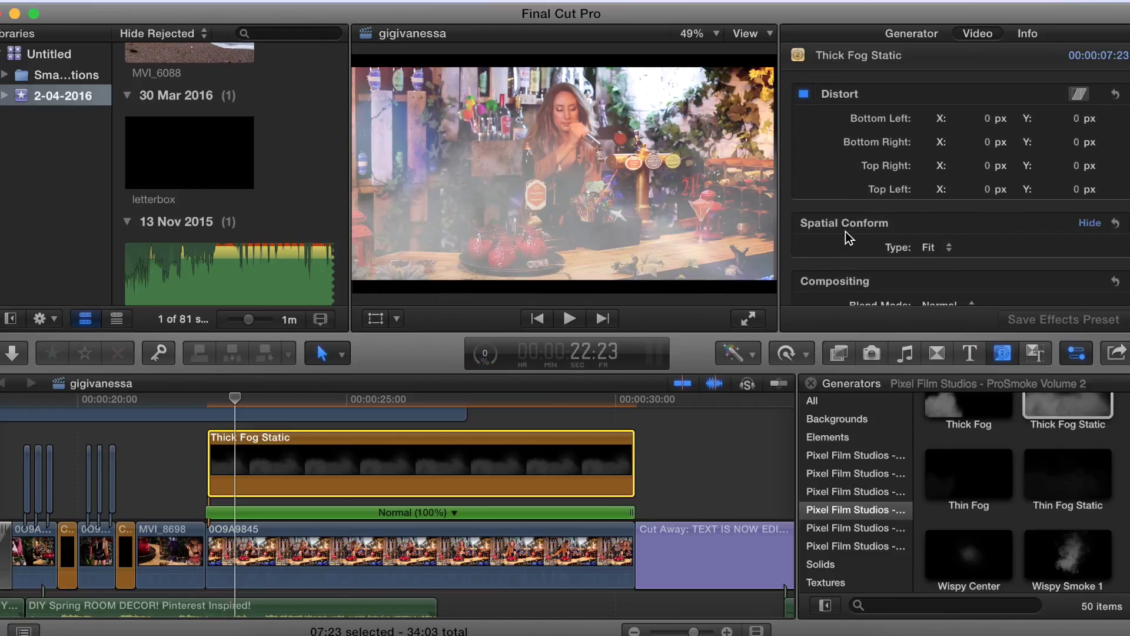
{"action": "scroll", "coordinate": [853, 236], "scroll_direction": "up", "scroll_amount": 8}
{"action": "left_click", "coordinate": [911, 33]}
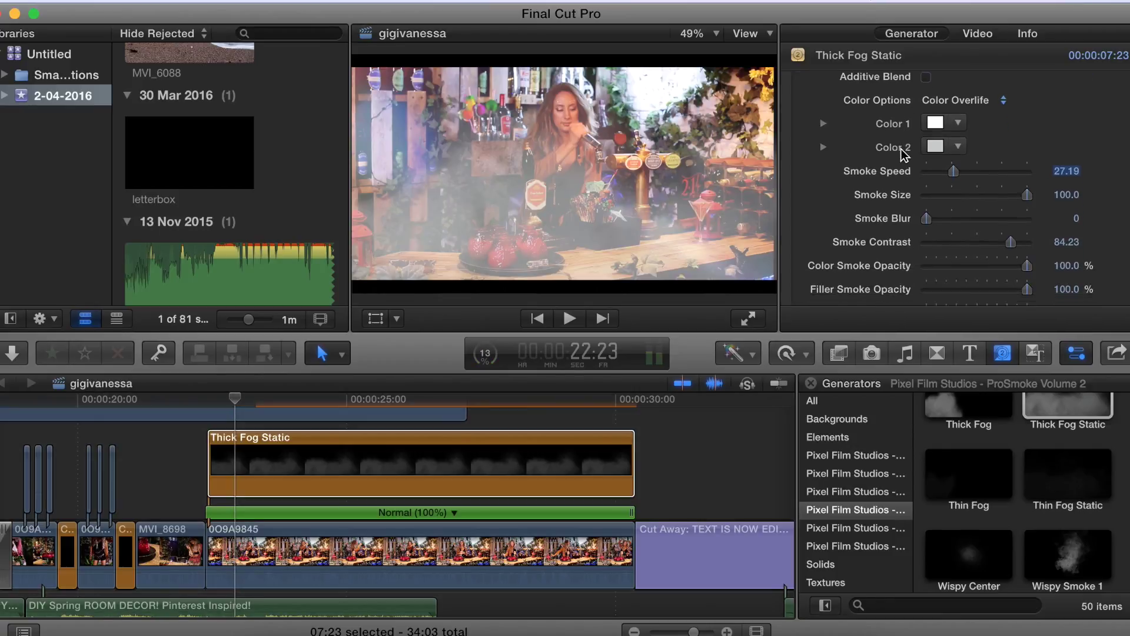
{"action": "scroll", "coordinate": [954, 147], "scroll_direction": "down", "scroll_amount": 2}
{"action": "left_click_drag", "start_coordinate": [955, 147], "coordinate": [1002, 151]}
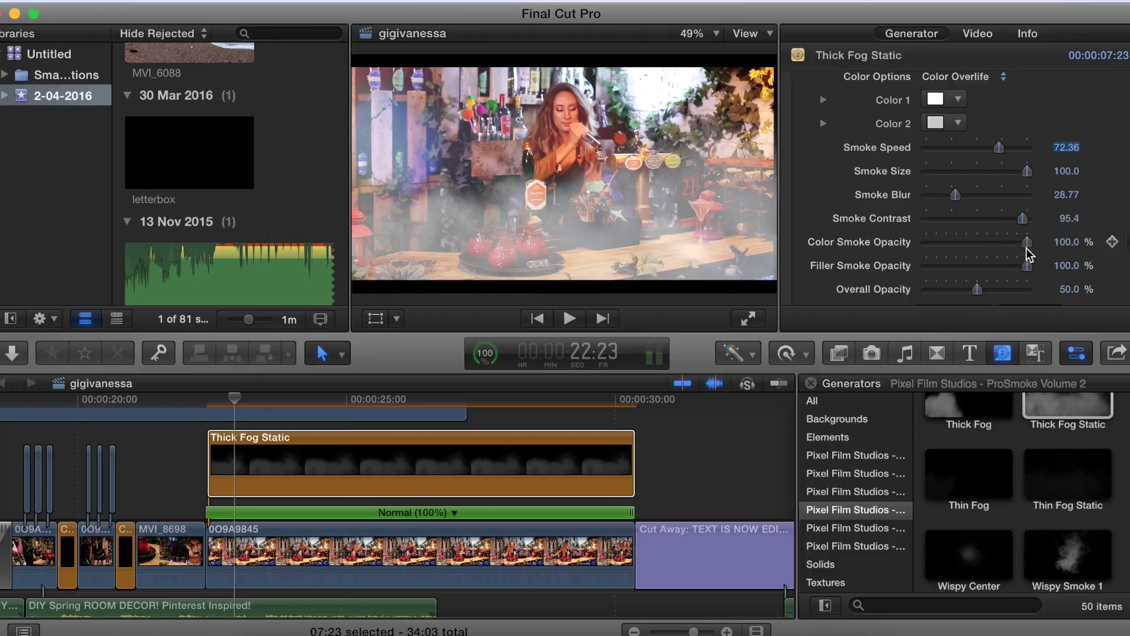
{"action": "scroll", "coordinate": [1031, 250], "scroll_direction": "down", "scroll_amount": 3}
{"action": "left_click_drag", "start_coordinate": [975, 242], "coordinate": [1014, 254]}
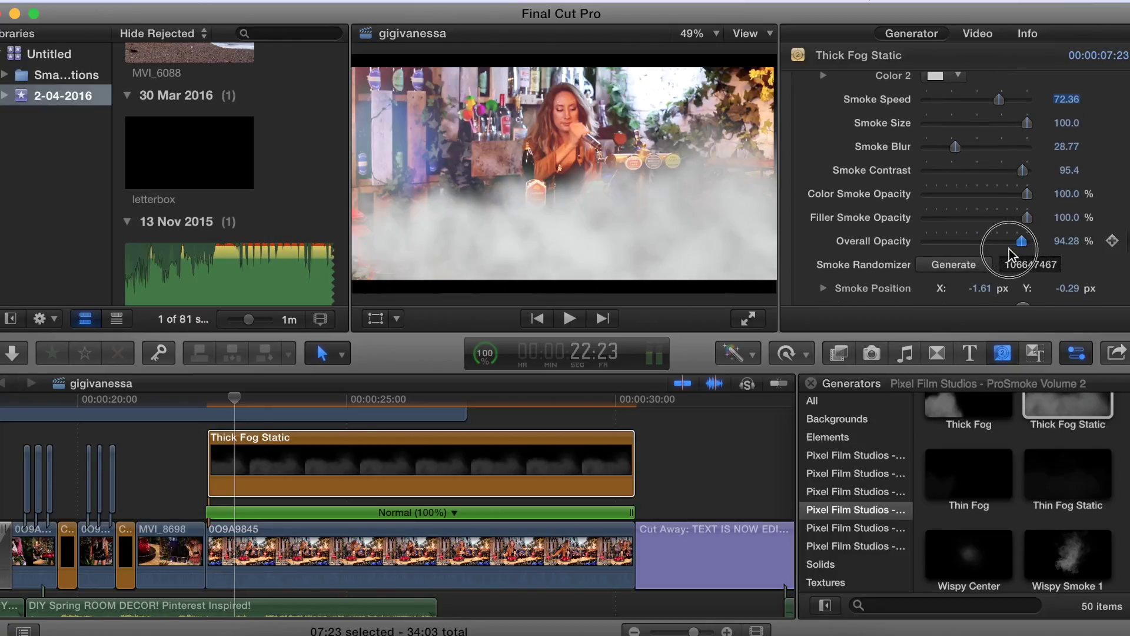
Change the fog's Color 1 to dark blue and Color 2 to light pink
{"action": "scroll", "coordinate": [1010, 250], "scroll_direction": "up", "scroll_amount": 5}
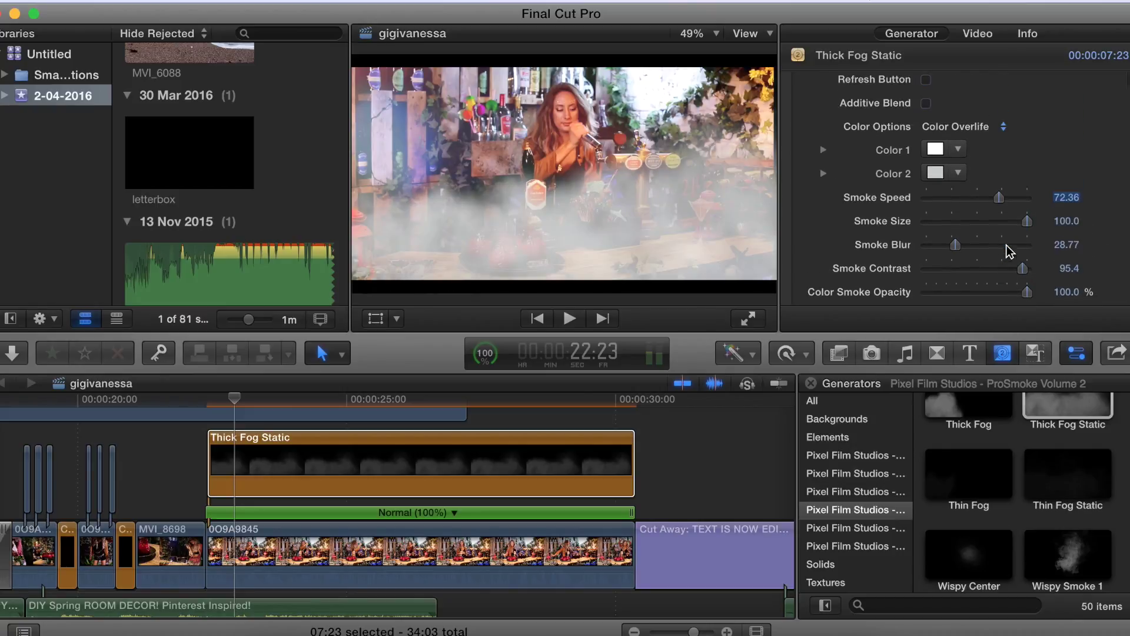
{"action": "left_click", "coordinate": [959, 151]}
{"action": "left_click", "coordinate": [1044, 278]}
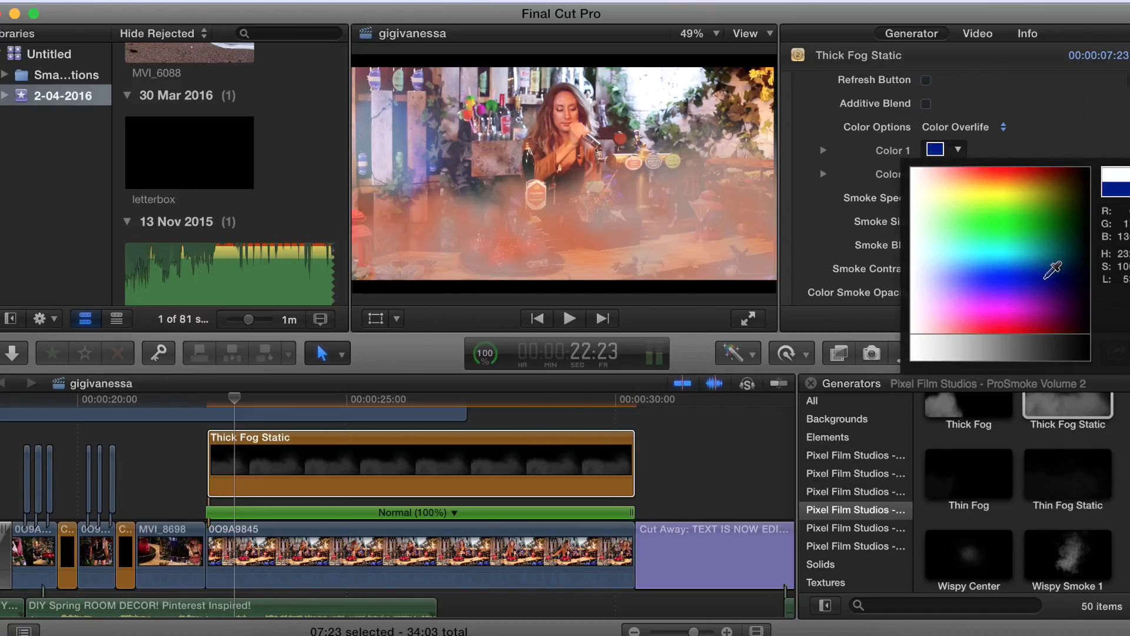
{"action": "left_click", "coordinate": [959, 174]}
{"action": "left_click_drag", "start_coordinate": [972, 288], "coordinate": [949, 329]}
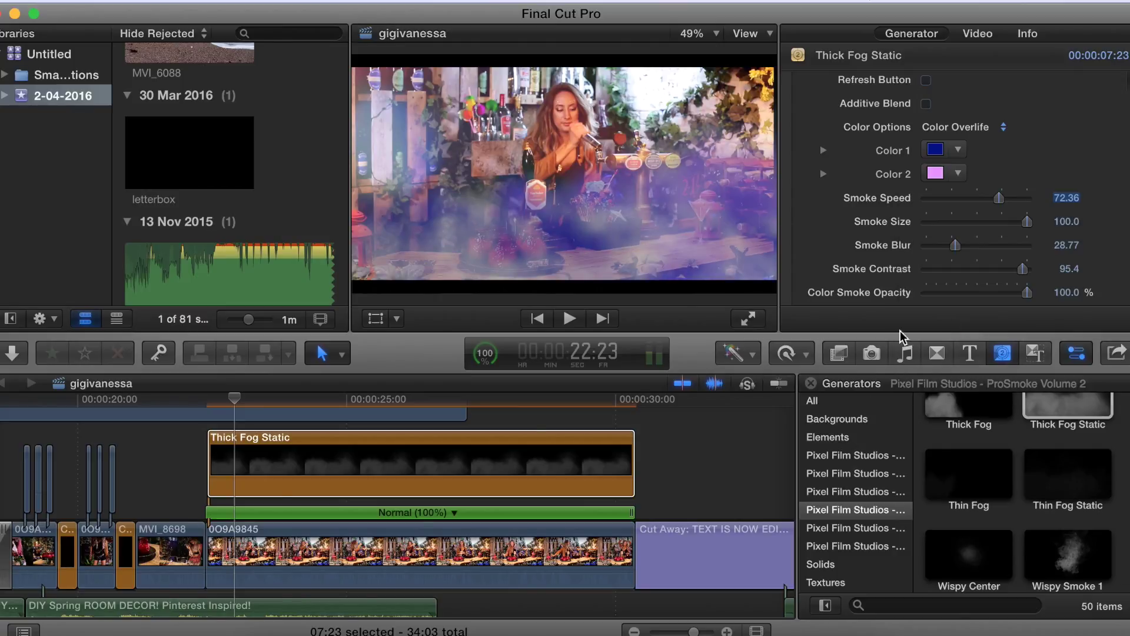
Play back clip 0O9A9845 and the Cut Away title after it, leaving the playhead at 32:19 within the title
{"action": "left_click", "coordinate": [176, 474]}
{"action": "key", "text": "space"}
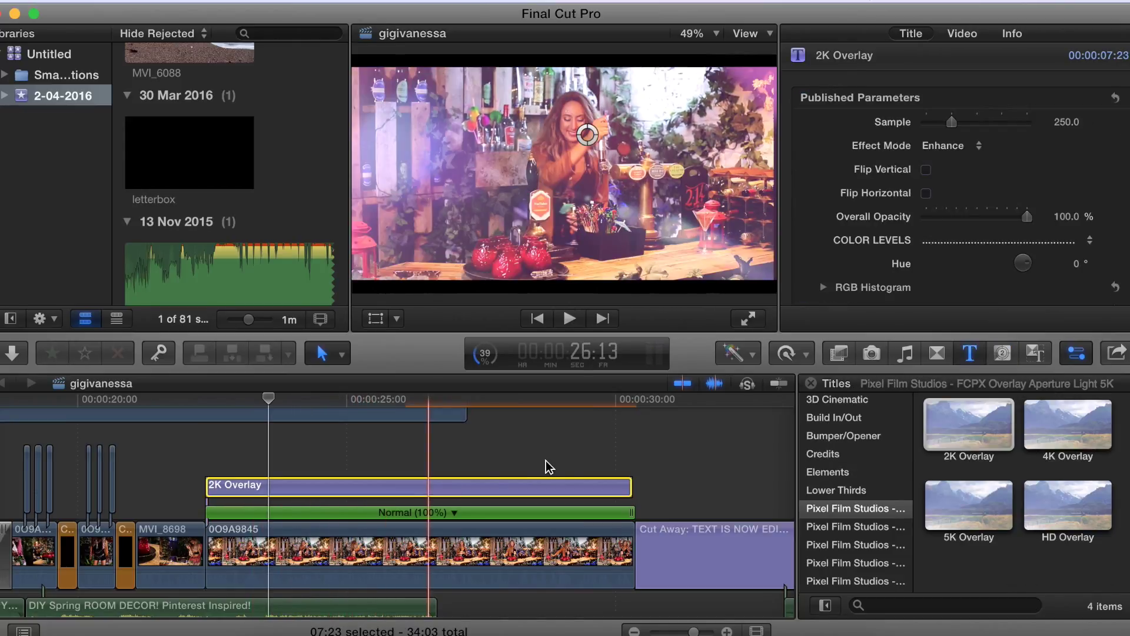
{"action": "left_click", "coordinate": [566, 472]}
{"action": "key", "text": "space"}
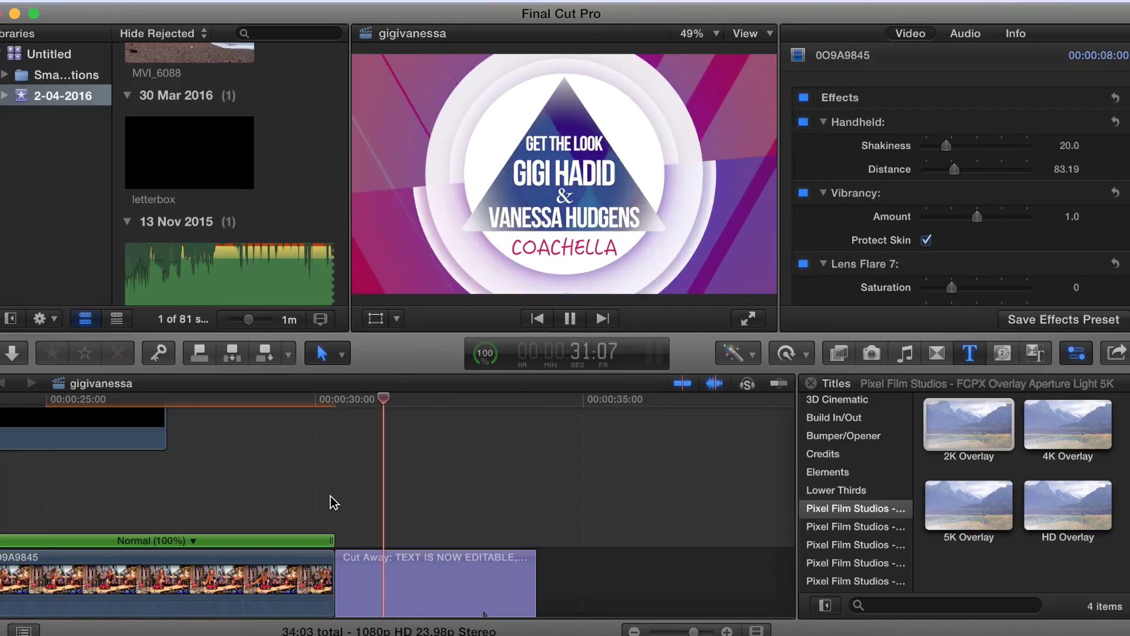
{"action": "key", "text": "space"}
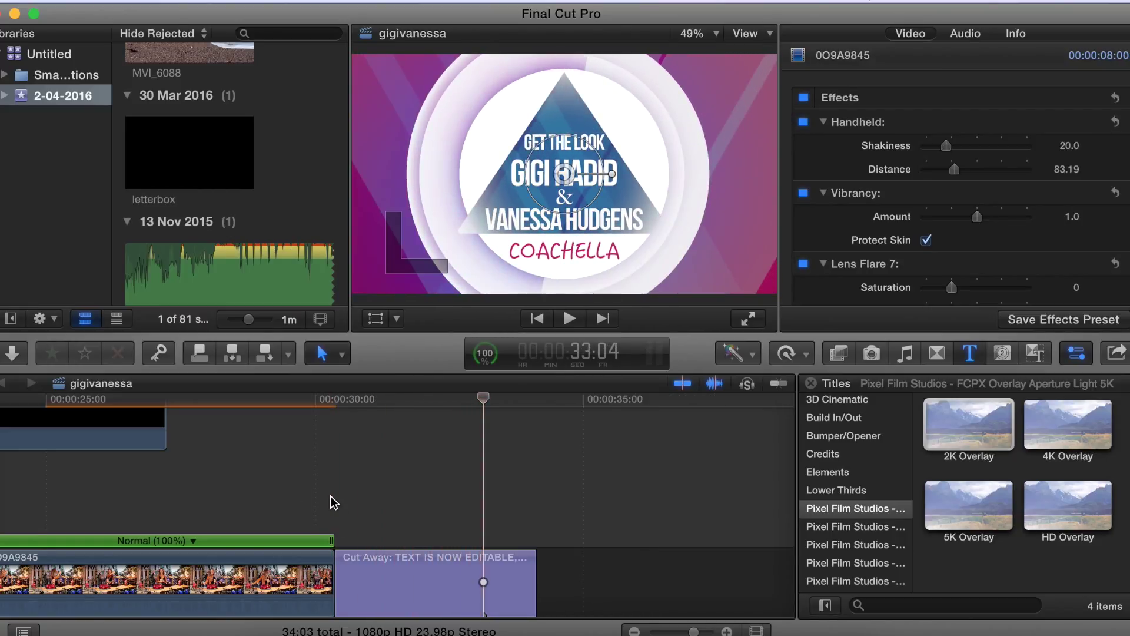
{"action": "left_click", "coordinate": [466, 403]}
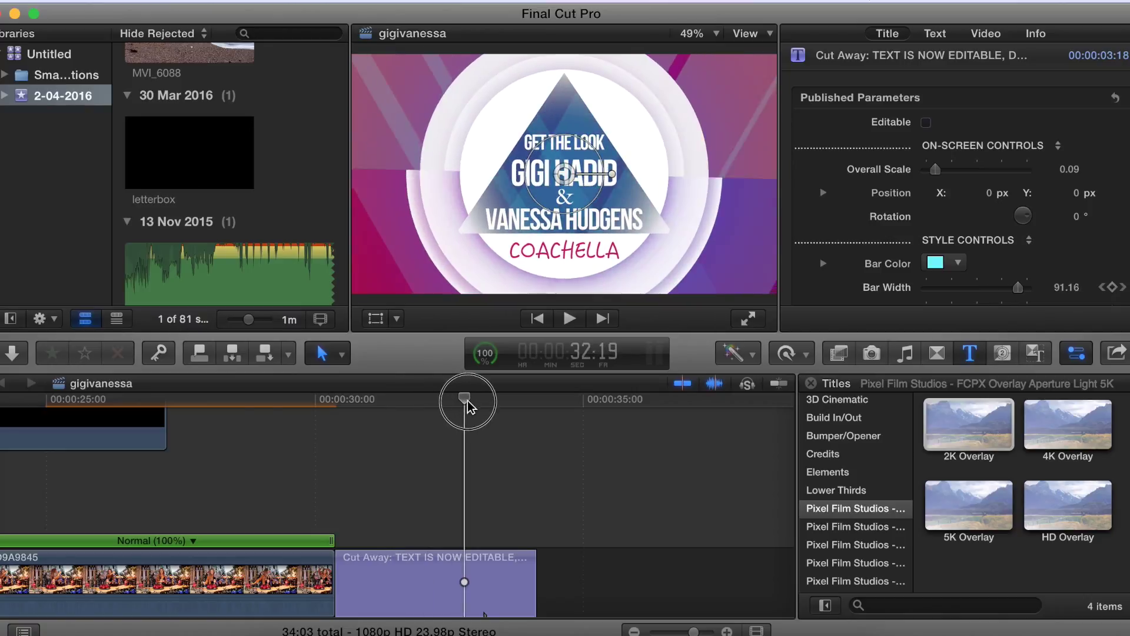
Browse the ProIntro Urban titles and preview designs such as Club Tunes, Color Void and Solid Beats
{"action": "key", "text": "Down"}
{"action": "key", "text": "Down"}
{"action": "key", "text": "Down"}
{"action": "scroll", "coordinate": [1012, 500], "scroll_direction": "down", "scroll_amount": 5}
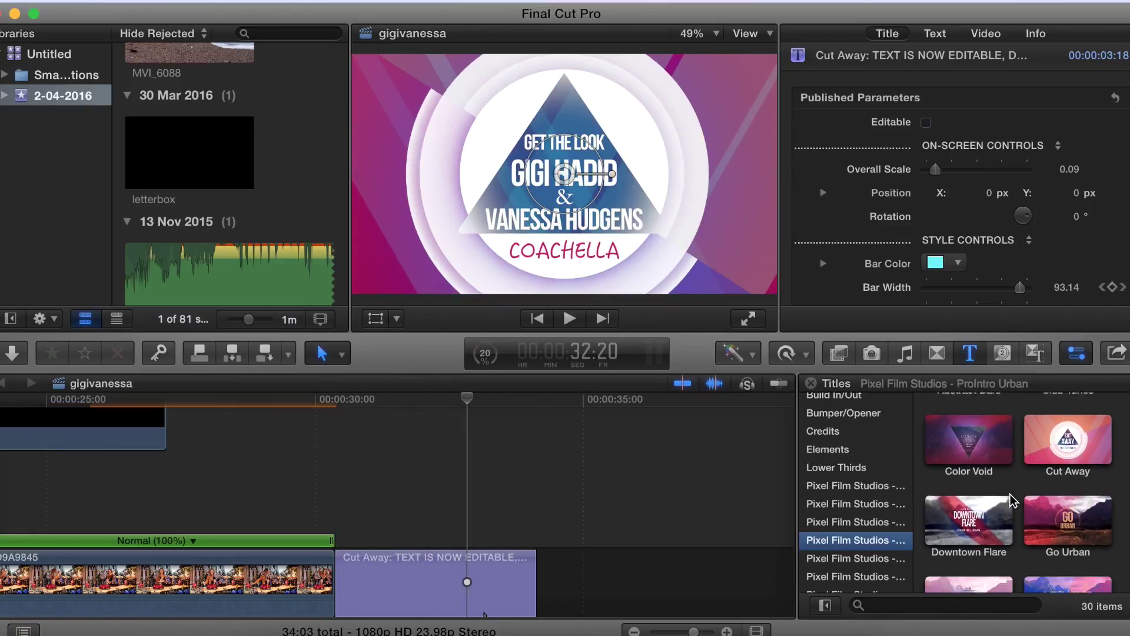
{"action": "scroll", "coordinate": [1012, 501], "scroll_direction": "down", "scroll_amount": 2}
{"action": "scroll", "coordinate": [977, 412], "scroll_direction": "up", "scroll_amount": 5}
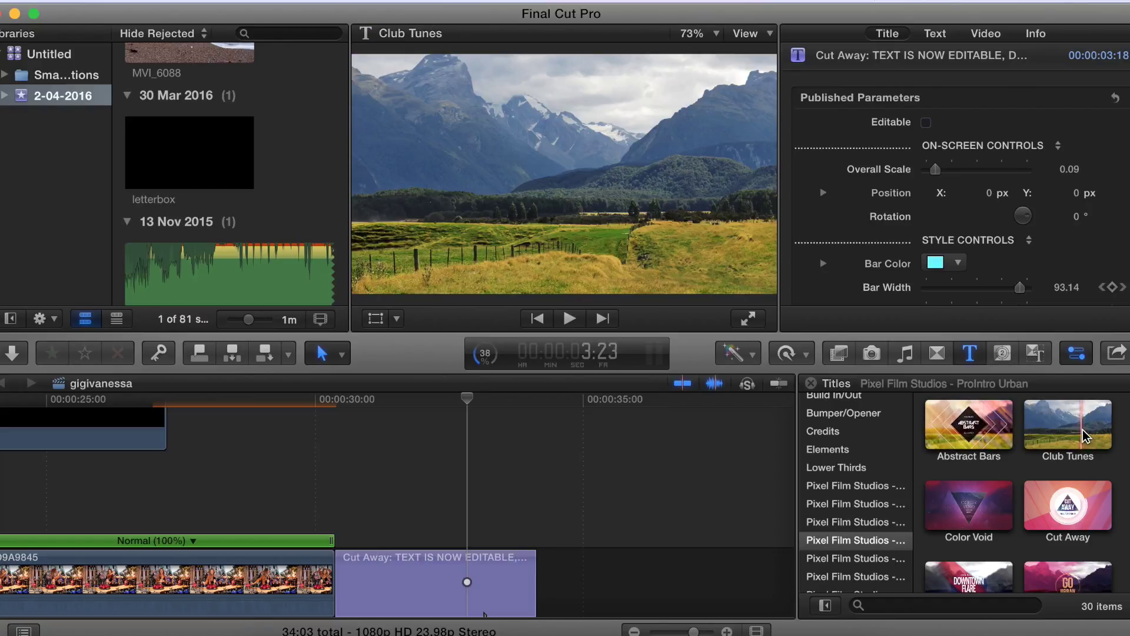
{"action": "scroll", "coordinate": [1044, 435], "scroll_direction": "down", "scroll_amount": 1}
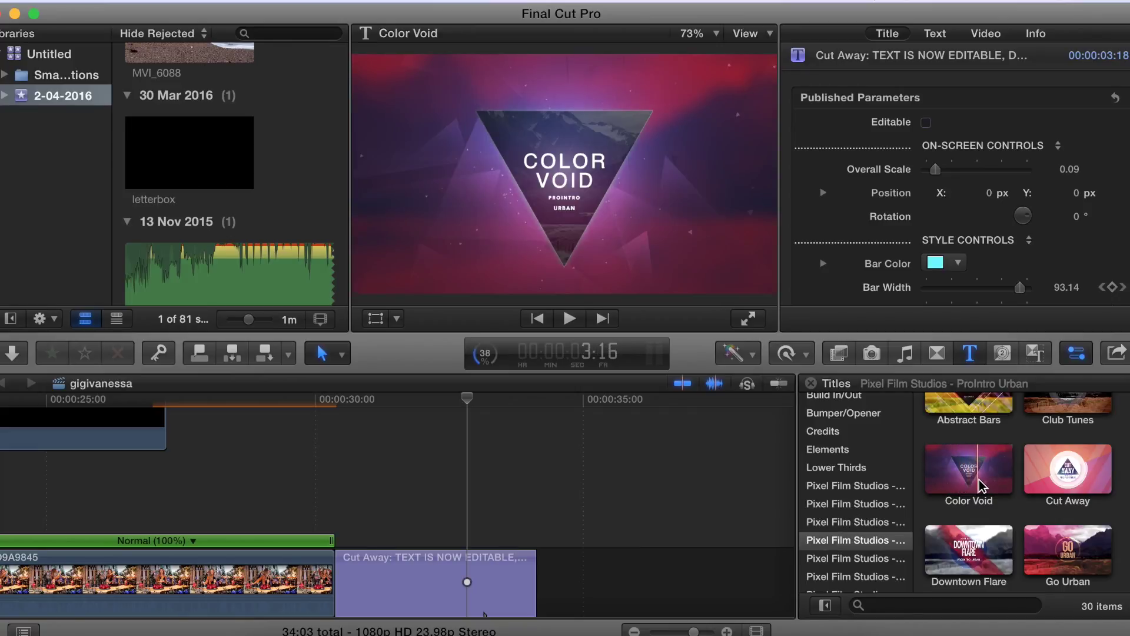
{"action": "scroll", "coordinate": [989, 484], "scroll_direction": "down", "scroll_amount": 10}
{"action": "scroll", "coordinate": [994, 483], "scroll_direction": "down", "scroll_amount": 5}
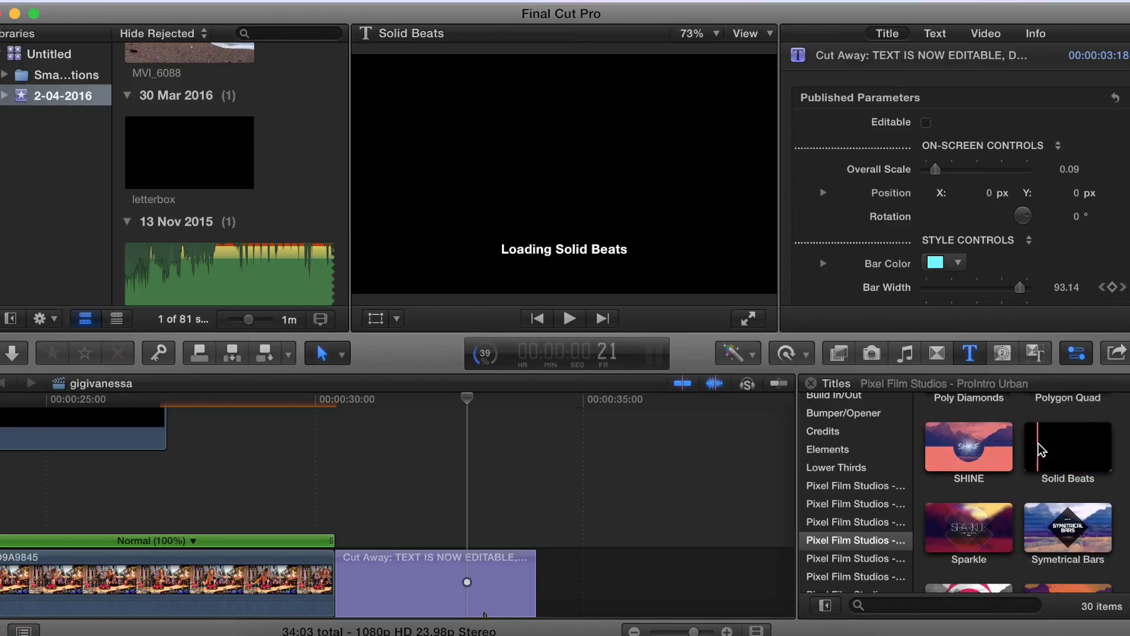
{"action": "scroll", "coordinate": [1062, 453], "scroll_direction": "down", "scroll_amount": 2}
{"action": "scroll", "coordinate": [1001, 488], "scroll_direction": "up", "scroll_amount": 15}
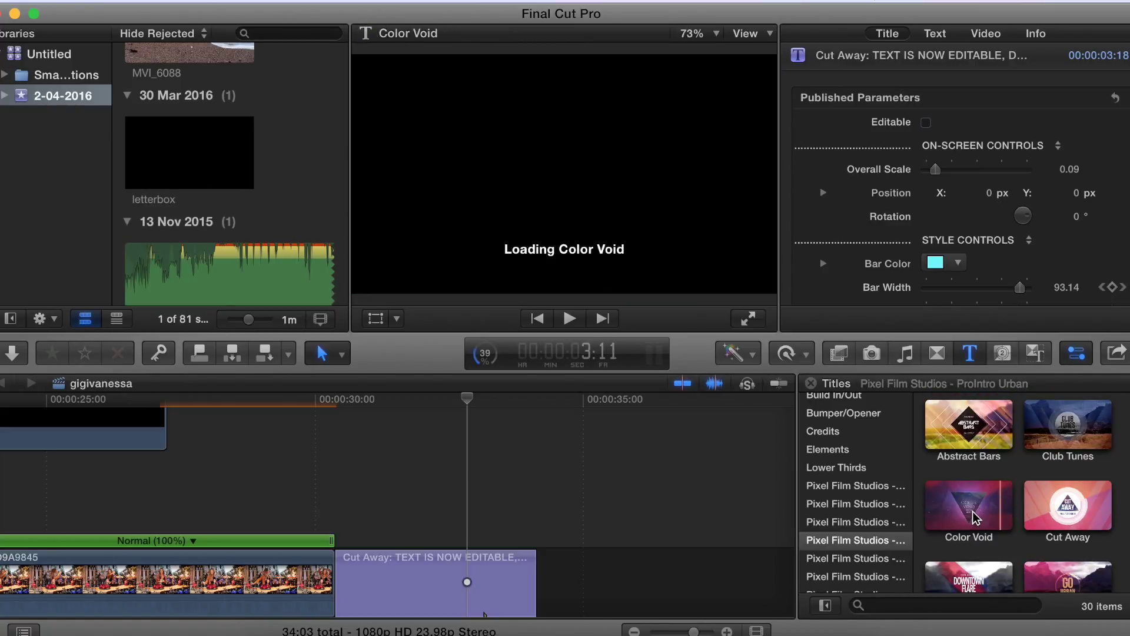
Add the Color Void title to the timeline directly after the Cut Away title and play back the transition between them
{"action": "left_click_drag", "start_coordinate": [925, 520], "coordinate": [585, 594]}
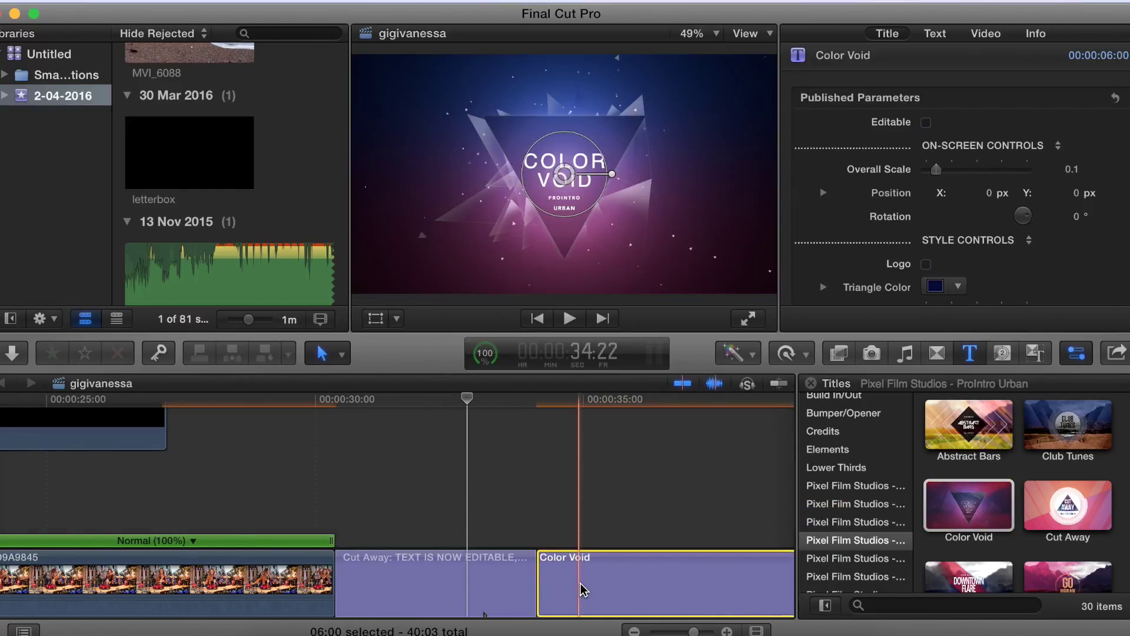
{"action": "scroll", "coordinate": [580, 586], "scroll_direction": "right", "scroll_amount": 5}
{"action": "scroll", "coordinate": [580, 586], "scroll_direction": "down", "scroll_amount": 2}
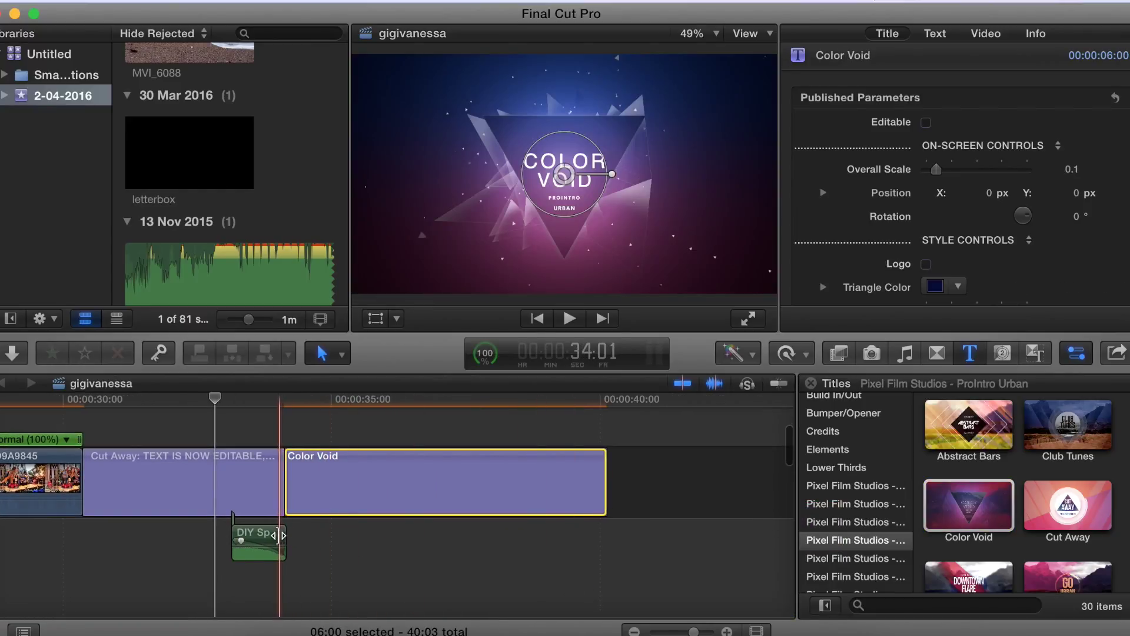
{"action": "left_click", "coordinate": [265, 577]}
{"action": "key", "text": "space"}
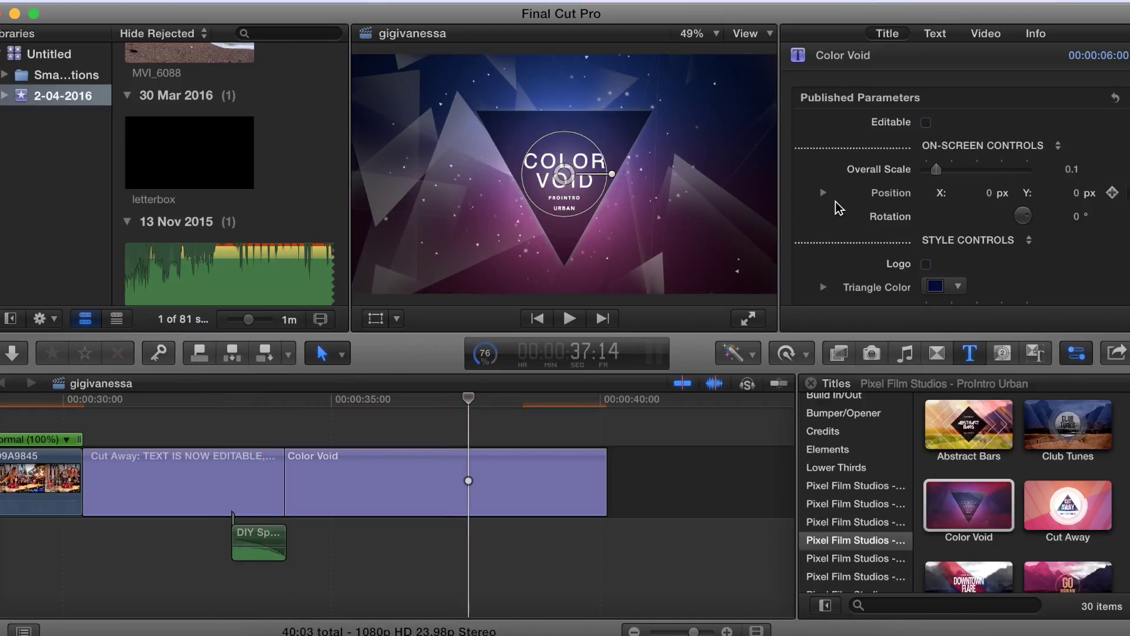
Look through the Color Void title's text and color parameters, and move the playhead to 39:05
{"action": "scroll", "coordinate": [835, 201], "scroll_direction": "down", "scroll_amount": 10}
{"action": "scroll", "coordinate": [838, 207], "scroll_direction": "down", "scroll_amount": 5}
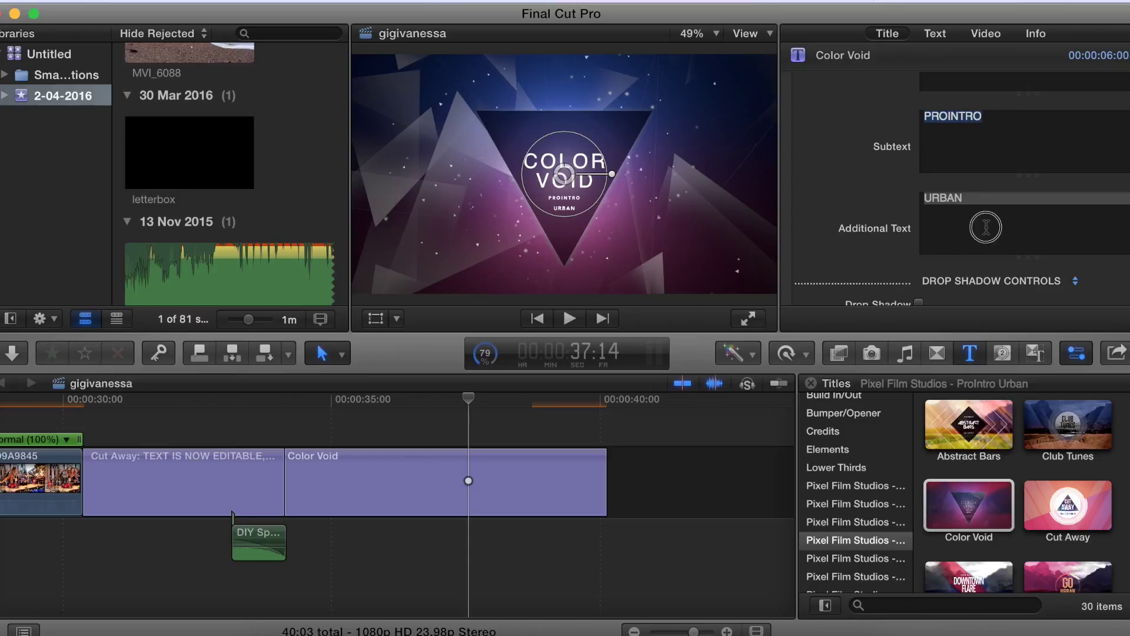
{"action": "scroll", "coordinate": [911, 206], "scroll_direction": "up", "scroll_amount": 10}
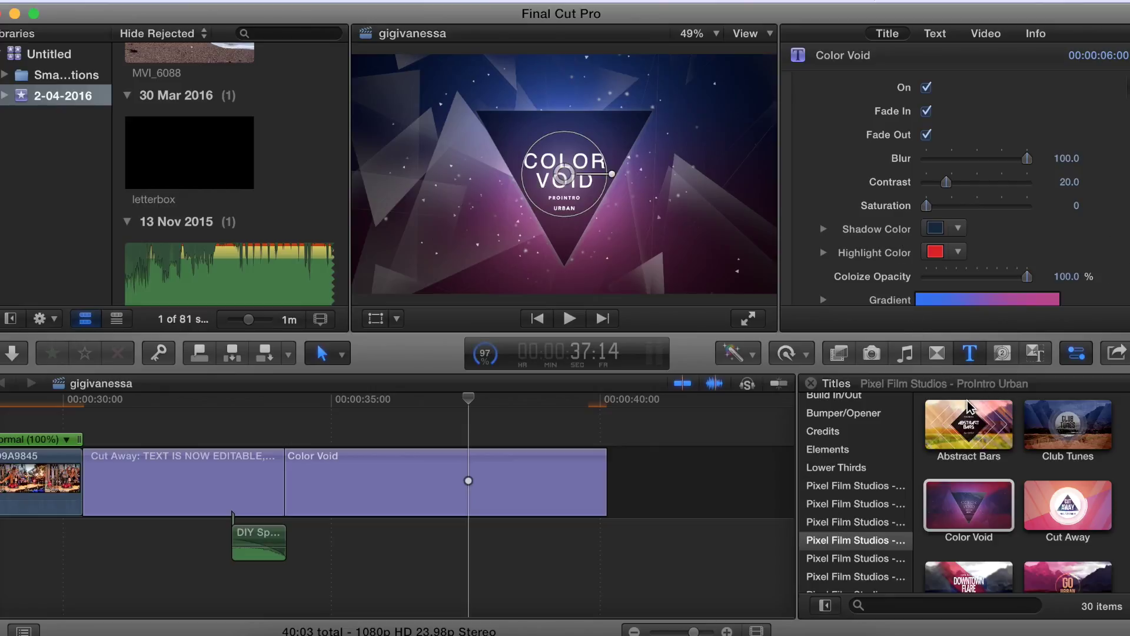
{"action": "left_click_drag", "start_coordinate": [471, 403], "coordinate": [558, 412]}
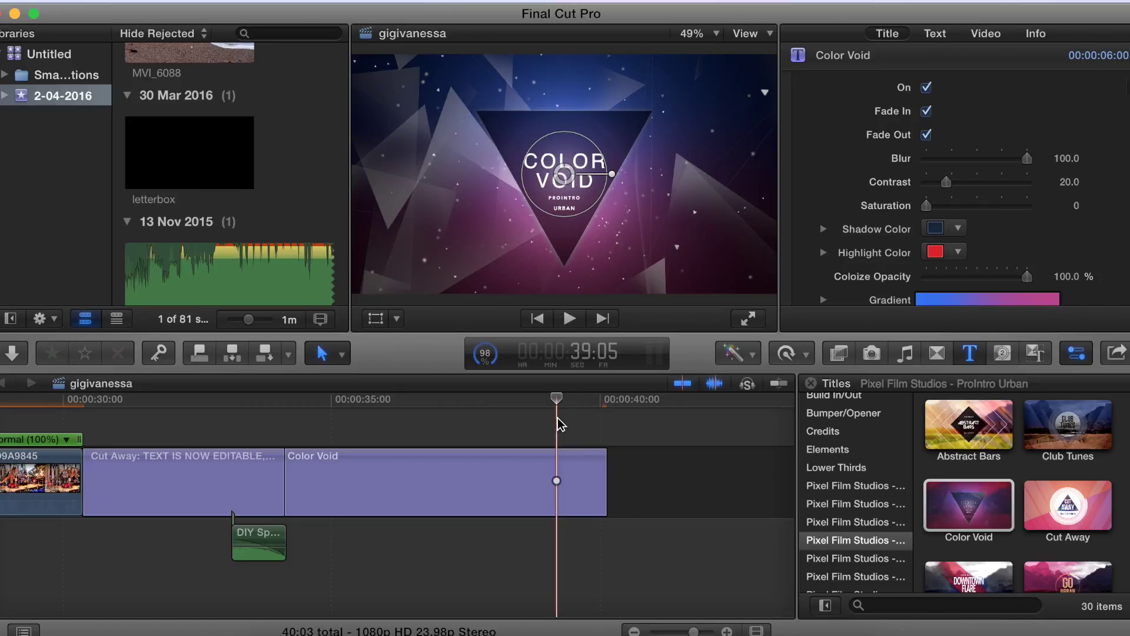
Set the Color Void title's contrast to 31.13, its shadow color to green and its highlight color to mint green
{"action": "scroll", "coordinate": [1041, 188], "scroll_direction": "down", "scroll_amount": 2}
{"action": "mouse_move", "coordinate": [965, 126]}
{"action": "left_mouse_down"}
{"action": "mouse_move", "coordinate": [1009, 123]}
{"action": "mouse_move", "coordinate": [958, 126]}
{"action": "left_mouse_up"}
{"action": "left_click", "coordinate": [957, 174]}
{"action": "left_click", "coordinate": [1033, 241]}
{"action": "left_click", "coordinate": [958, 196]}
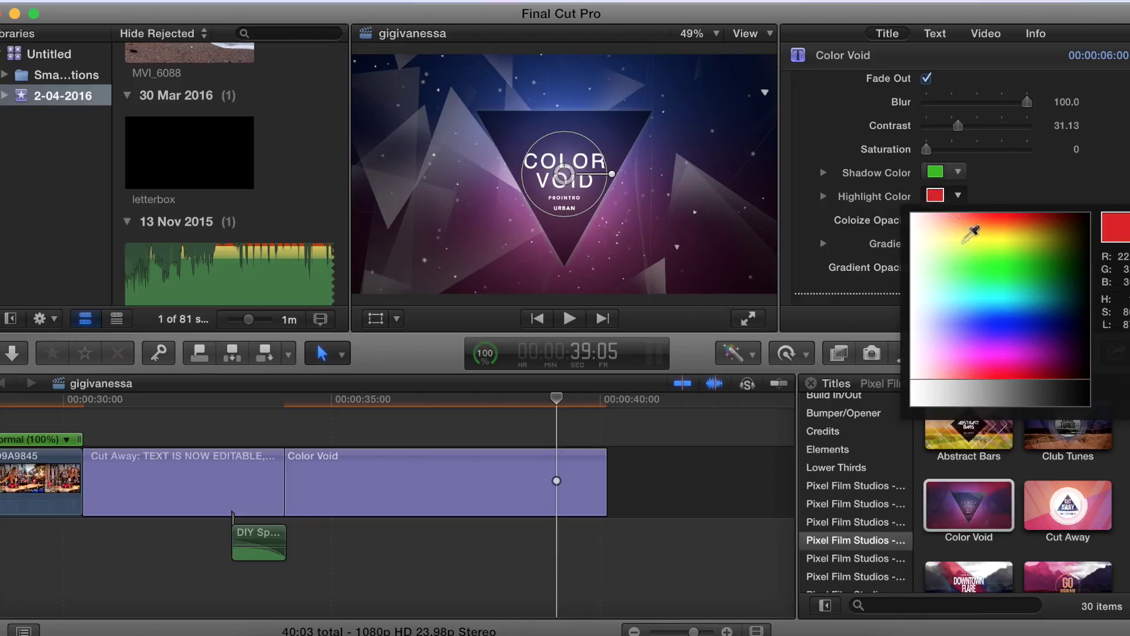
{"action": "left_click", "coordinate": [930, 265]}
Change the gradient's starting color to lime green and add a cyan color stop near its pink end
{"action": "left_click", "coordinate": [823, 243]}
{"action": "scroll", "coordinate": [913, 252], "scroll_direction": "down", "scroll_amount": 2}
{"action": "left_click", "coordinate": [956, 271]}
{"action": "left_click_drag", "start_coordinate": [988, 306], "coordinate": [994, 334]}
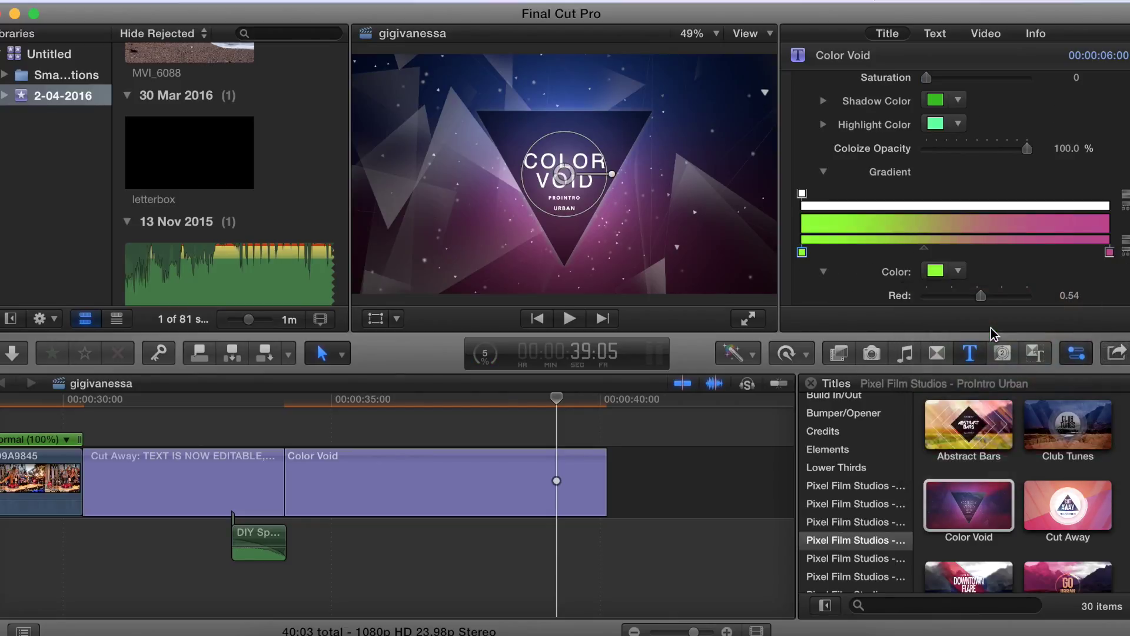
{"action": "left_click", "coordinate": [1048, 243]}
{"action": "left_click", "coordinate": [959, 272]}
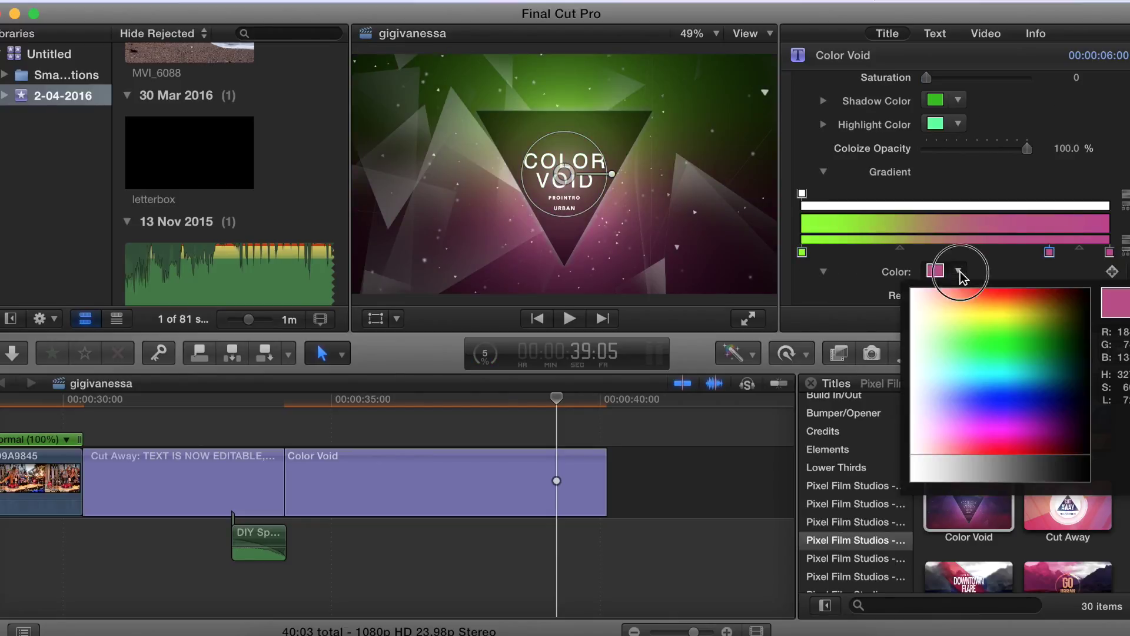
{"action": "left_click", "coordinate": [1005, 373]}
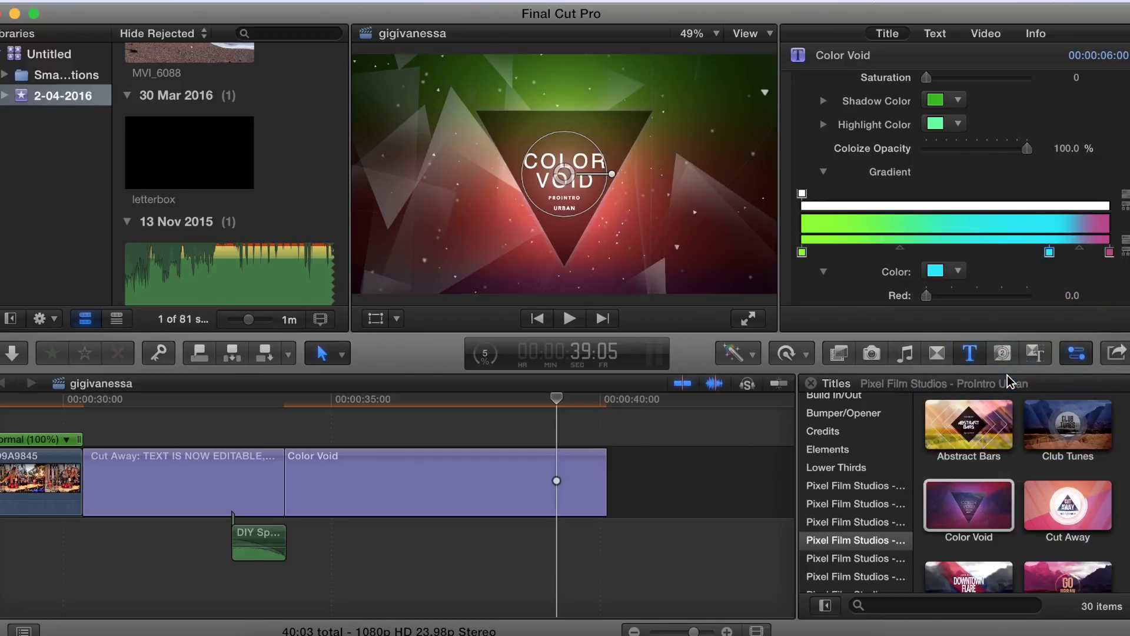